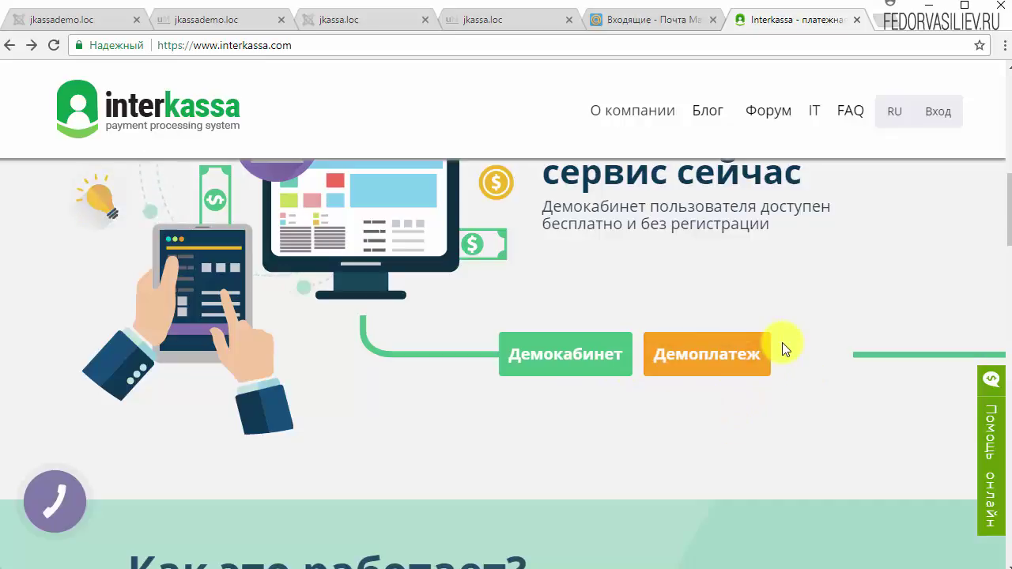
- Look through the Interkassa home page, from the opening banner down to the "Подключить кассу!" section
{"action": "scroll", "coordinate": [847, 295], "scroll_direction": "up", "scroll_amount": 5}
{"action": "scroll", "coordinate": [850, 294], "scroll_direction": "up", "scroll_amount": 2}
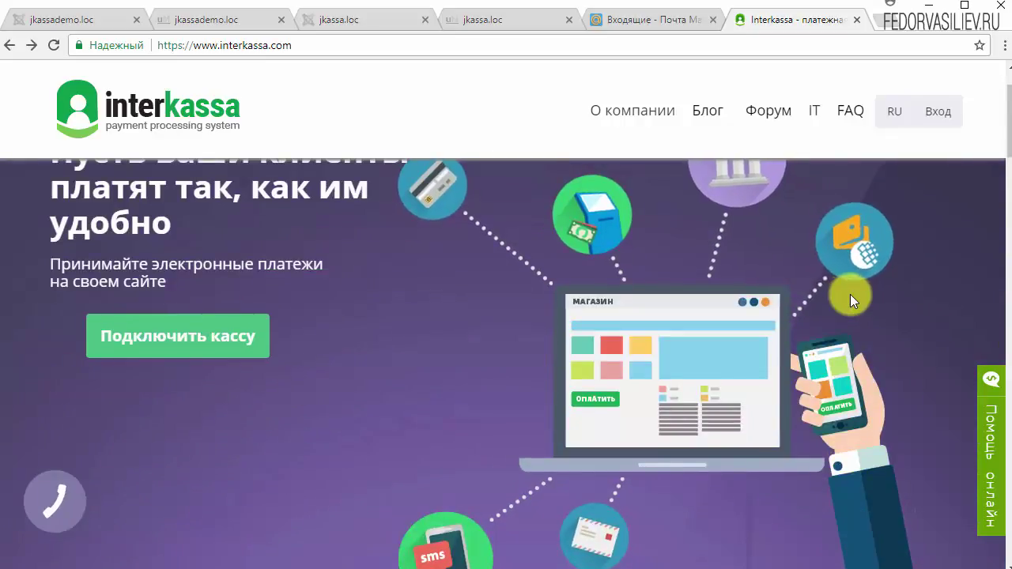
{"action": "scroll", "coordinate": [850, 294], "scroll_direction": "up", "scroll_amount": 1}
{"action": "scroll", "coordinate": [850, 294], "scroll_direction": "down", "scroll_amount": 1}
{"action": "scroll", "coordinate": [850, 294], "scroll_direction": "down", "scroll_amount": 1}
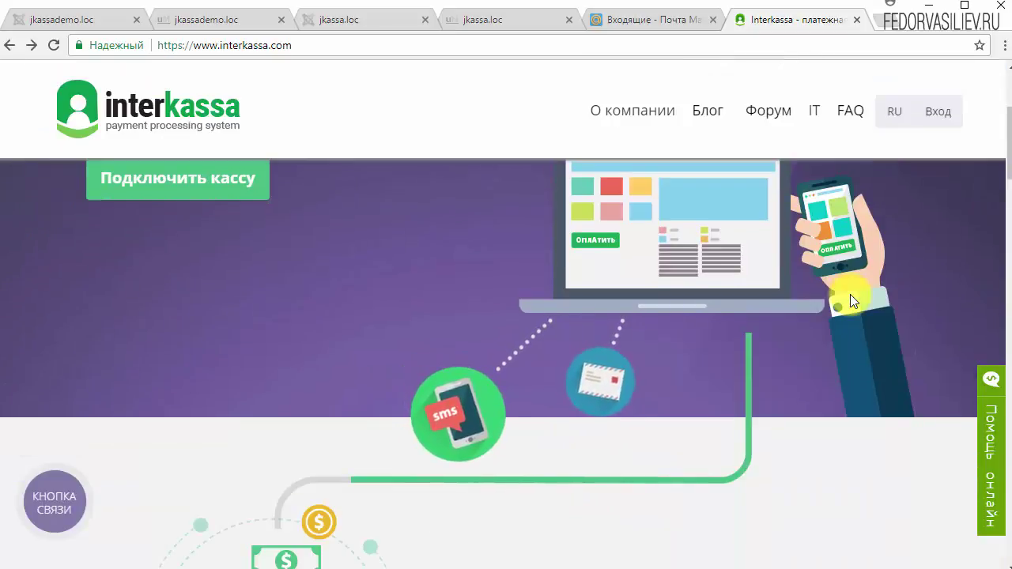
{"action": "scroll", "coordinate": [850, 294], "scroll_direction": "down", "scroll_amount": 1}
{"action": "scroll", "coordinate": [850, 294], "scroll_direction": "down", "scroll_amount": 3}
{"action": "scroll", "coordinate": [840, 272], "scroll_direction": "up", "scroll_amount": 7}
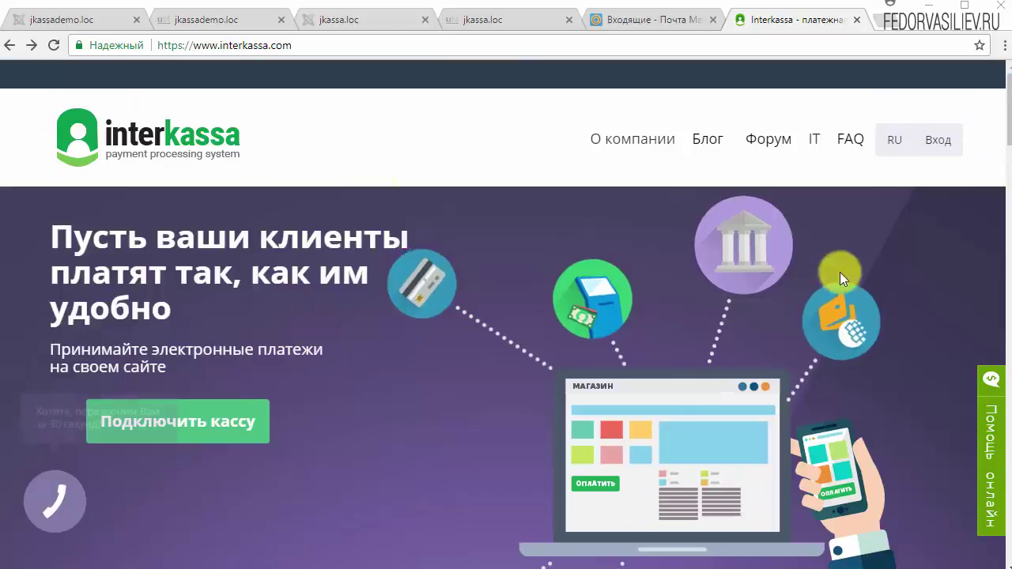
{"action": "scroll", "coordinate": [467, 326], "scroll_direction": "down", "scroll_amount": 9}
{"action": "scroll", "coordinate": [467, 327], "scroll_direction": "down", "scroll_amount": 9}
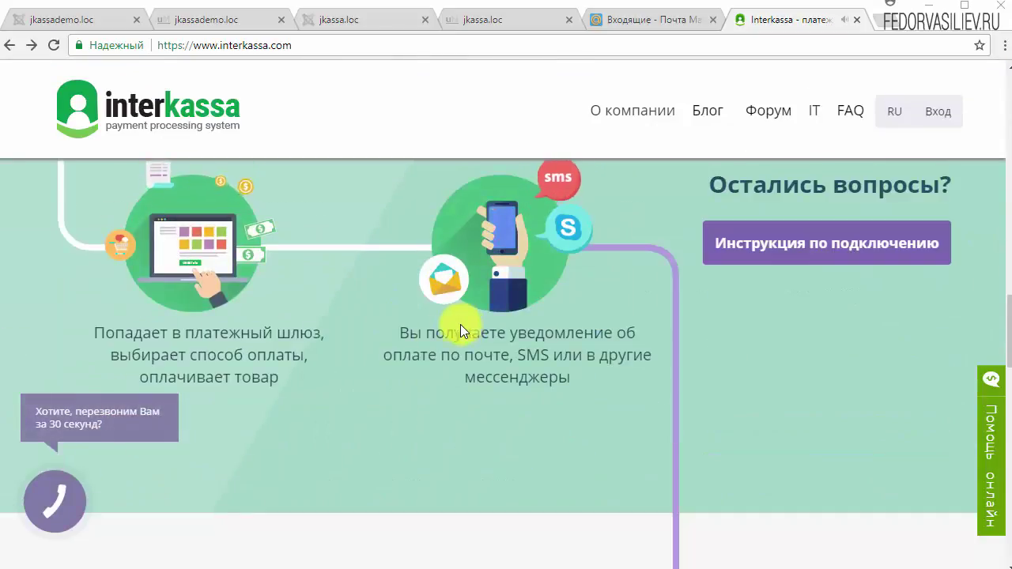
{"action": "scroll", "coordinate": [463, 332], "scroll_direction": "up", "scroll_amount": 3}
{"action": "scroll", "coordinate": [481, 261], "scroll_direction": "down", "scroll_amount": 15}
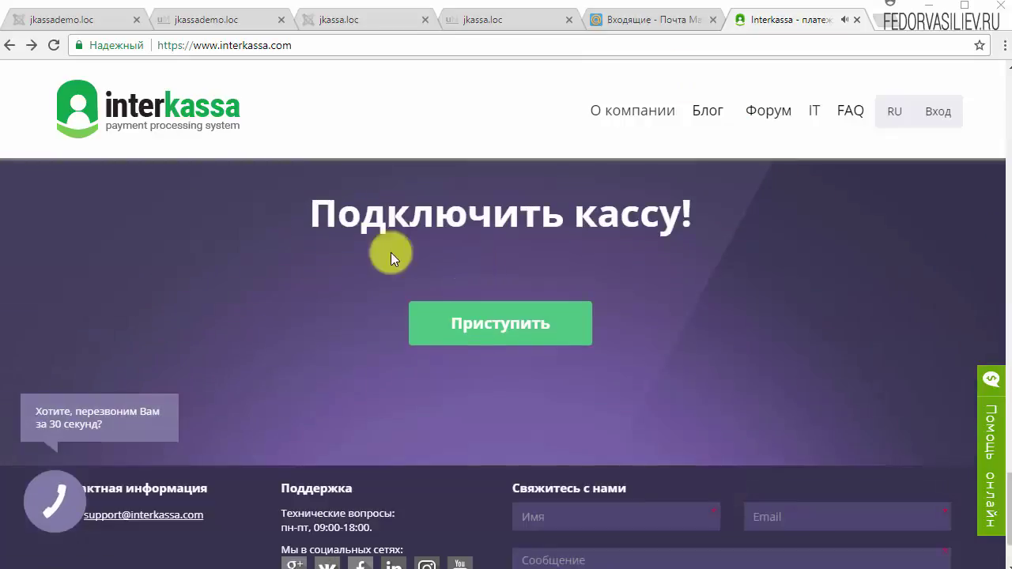
- Open the registration form from "Подключить кассу!" and pass the "Я не робот" check
{"action": "left_click", "coordinate": [478, 330]}
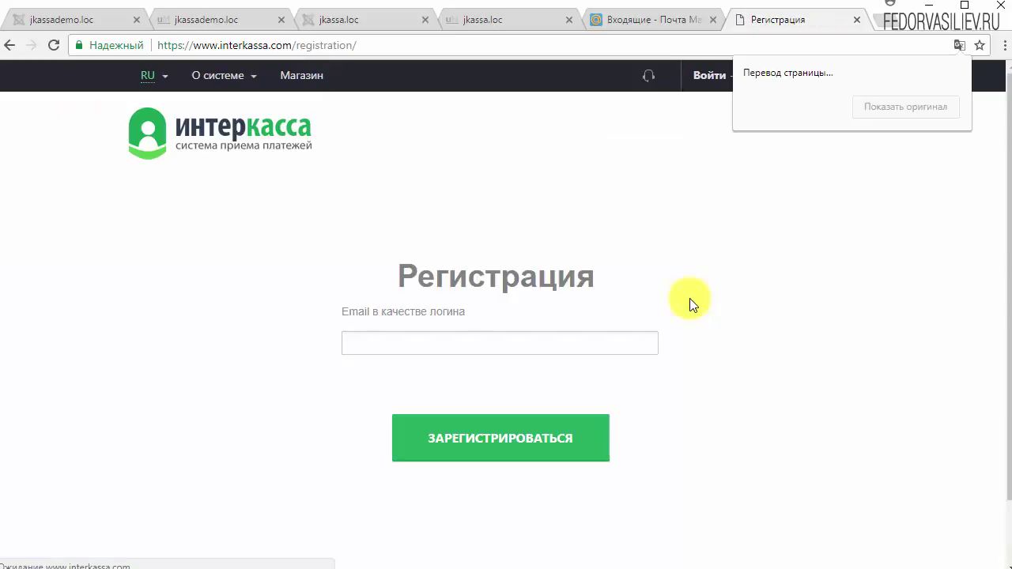
{"action": "left_click", "coordinate": [384, 341]}
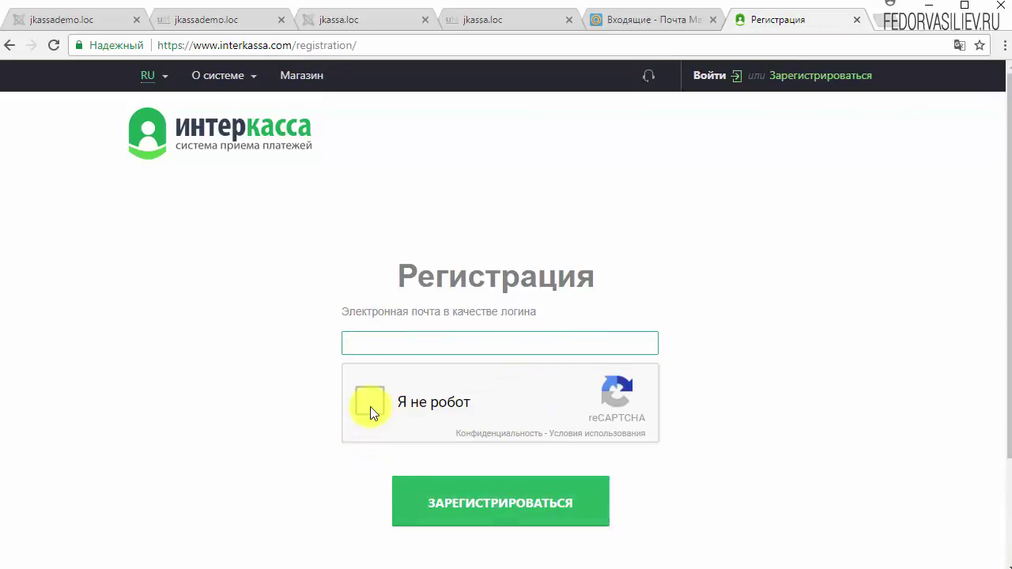
{"action": "left_click", "coordinate": [370, 405]}
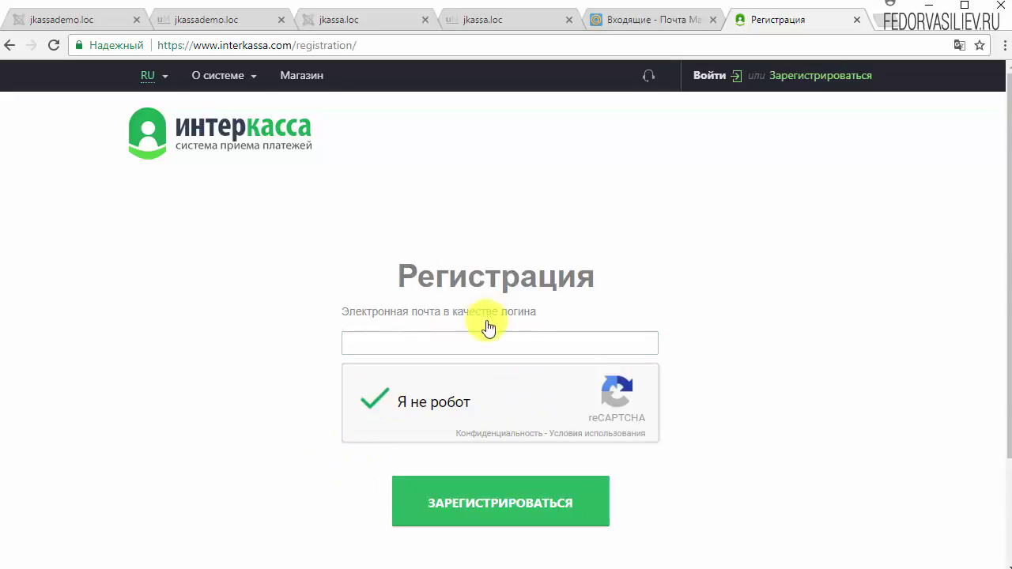
{"action": "scroll", "coordinate": [762, 226], "scroll_direction": "down", "scroll_amount": 2}
{"action": "scroll", "coordinate": [544, 368], "scroll_direction": "up", "scroll_amount": 1}
{"action": "left_click", "coordinate": [479, 333]}
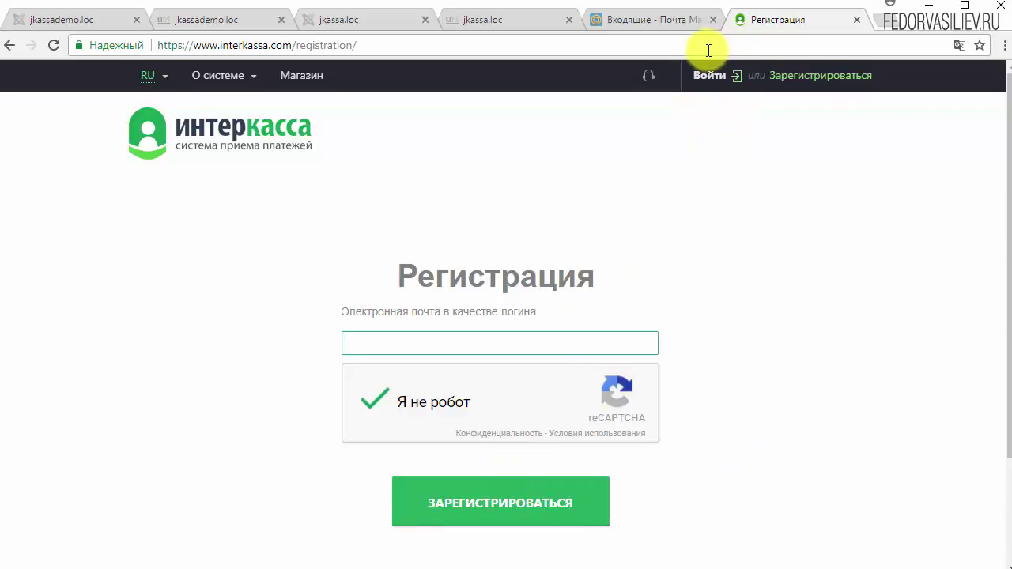
- Log in to the existing account and open its personal data settings
{"action": "left_click", "coordinate": [710, 76]}
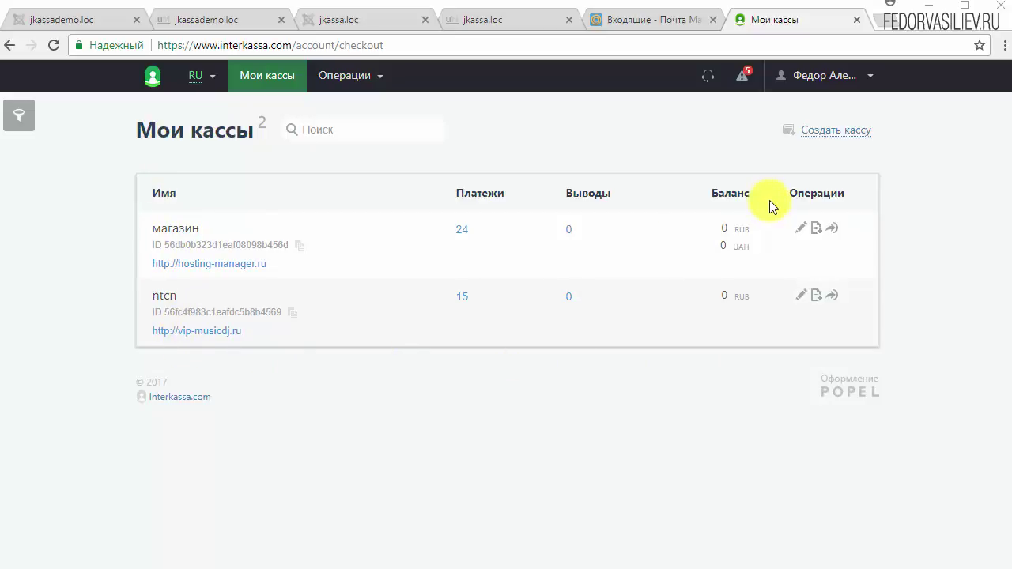
{"action": "left_click", "coordinate": [870, 75]}
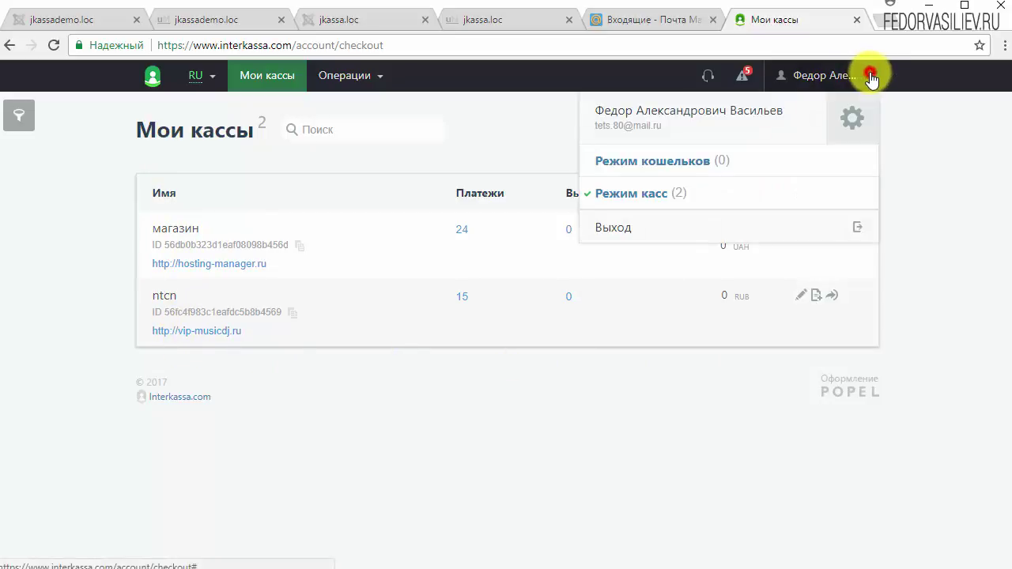
{"action": "left_click", "coordinate": [849, 125]}
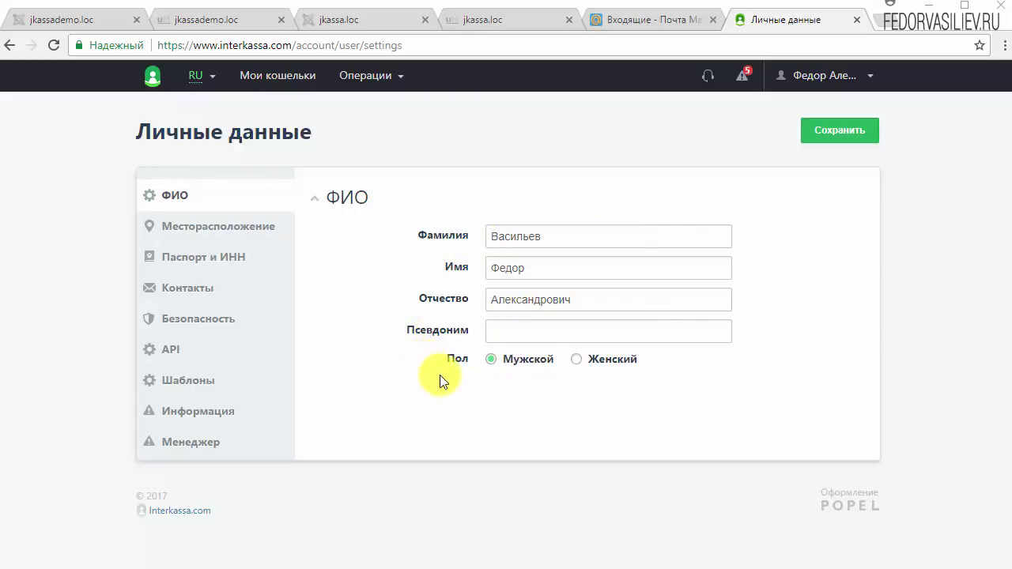
- Review the location and the passport and tax number fields in the personal data
{"action": "left_click", "coordinate": [182, 231]}
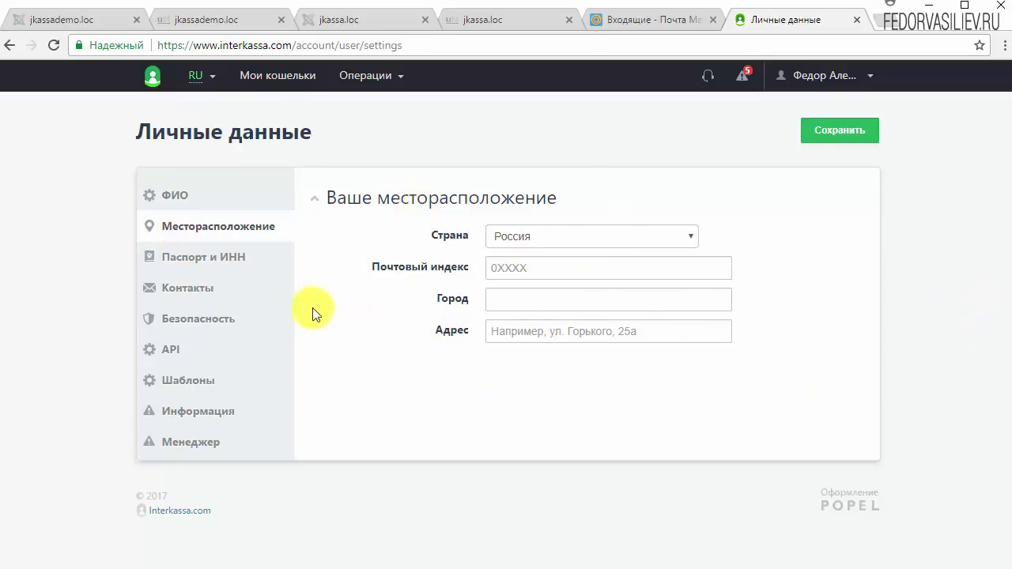
{"action": "left_click", "coordinate": [204, 265]}
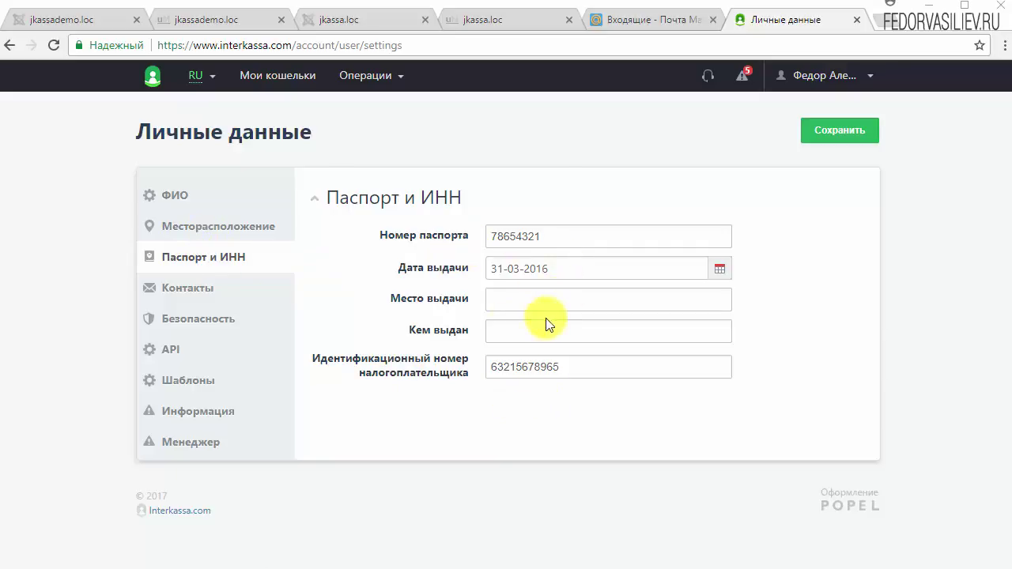
- In the contact settings, switch off the e-mail newsletter and show the hints for both notification options
{"action": "left_click", "coordinate": [204, 296]}
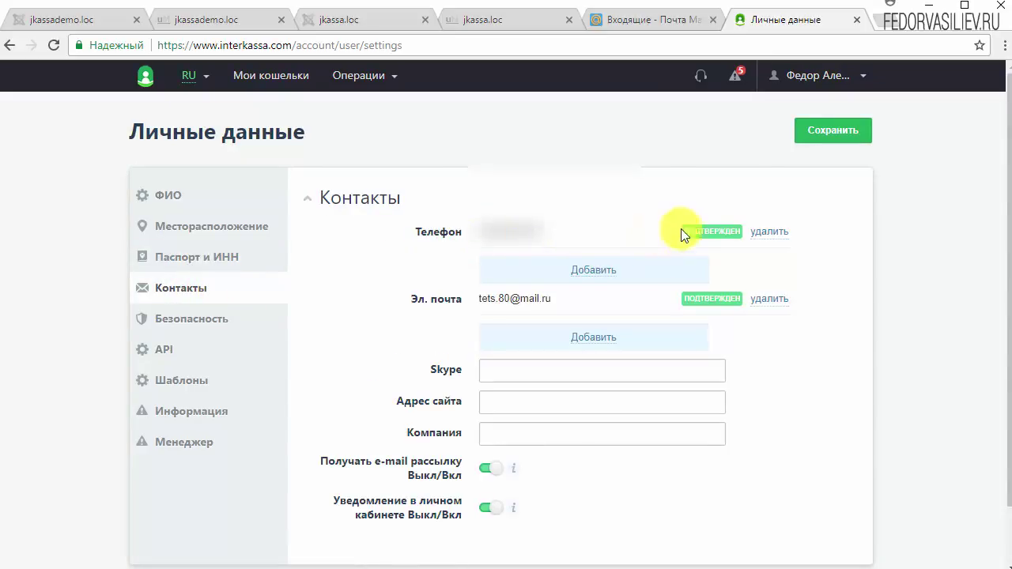
{"action": "scroll", "coordinate": [573, 334], "scroll_direction": "down", "scroll_amount": 1}
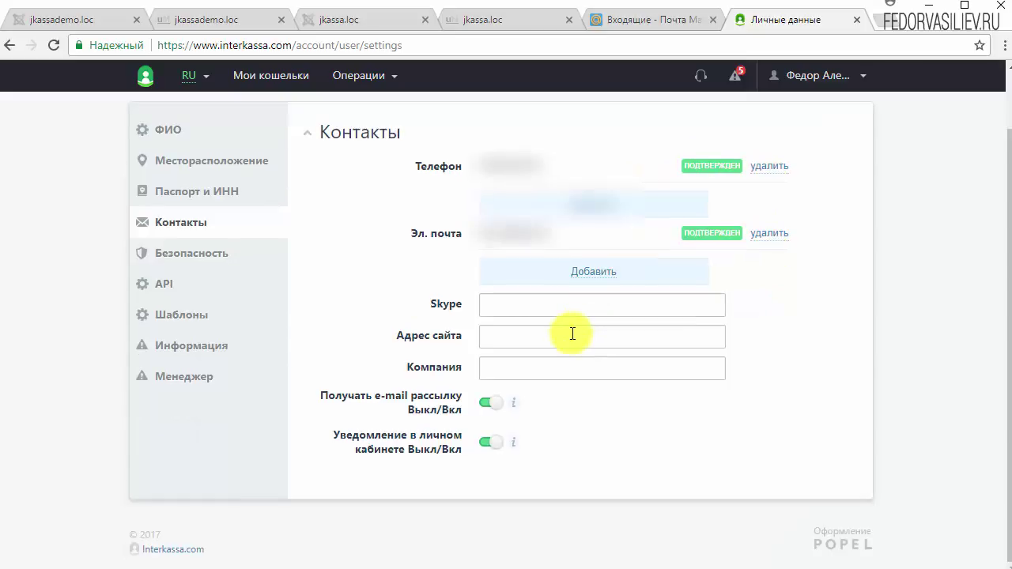
{"action": "left_click", "coordinate": [532, 332]}
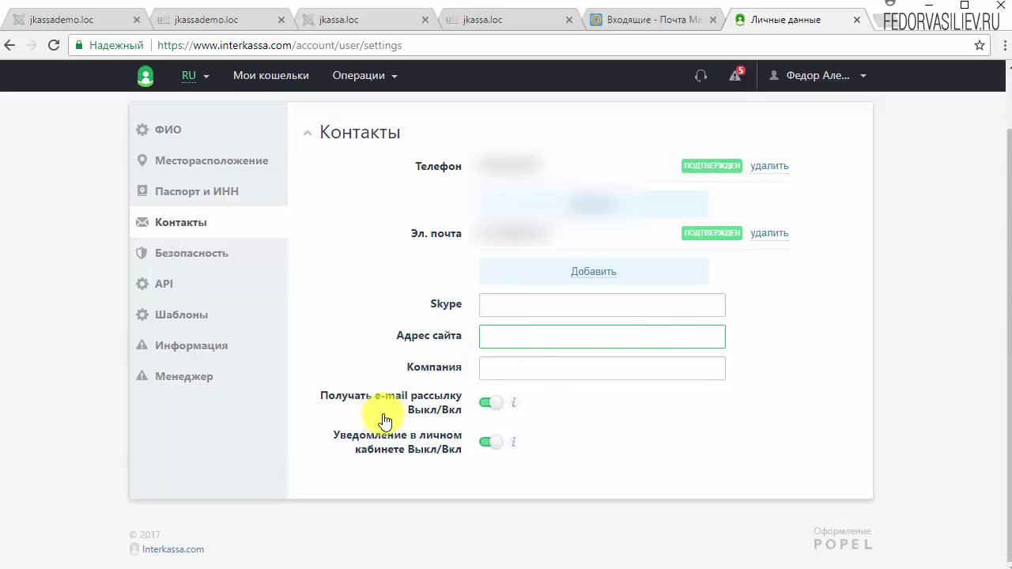
{"action": "left_click", "coordinate": [515, 404]}
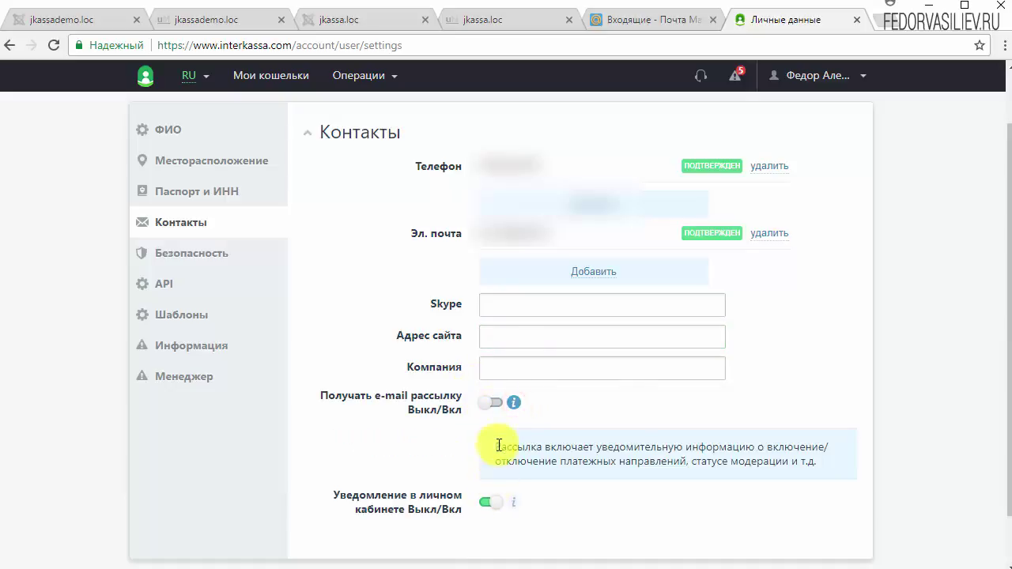
{"action": "left_click", "coordinate": [515, 502]}
{"action": "scroll", "coordinate": [424, 419], "scroll_direction": "down", "scroll_amount": 2}
{"action": "scroll", "coordinate": [638, 375], "scroll_direction": "up", "scroll_amount": 3}
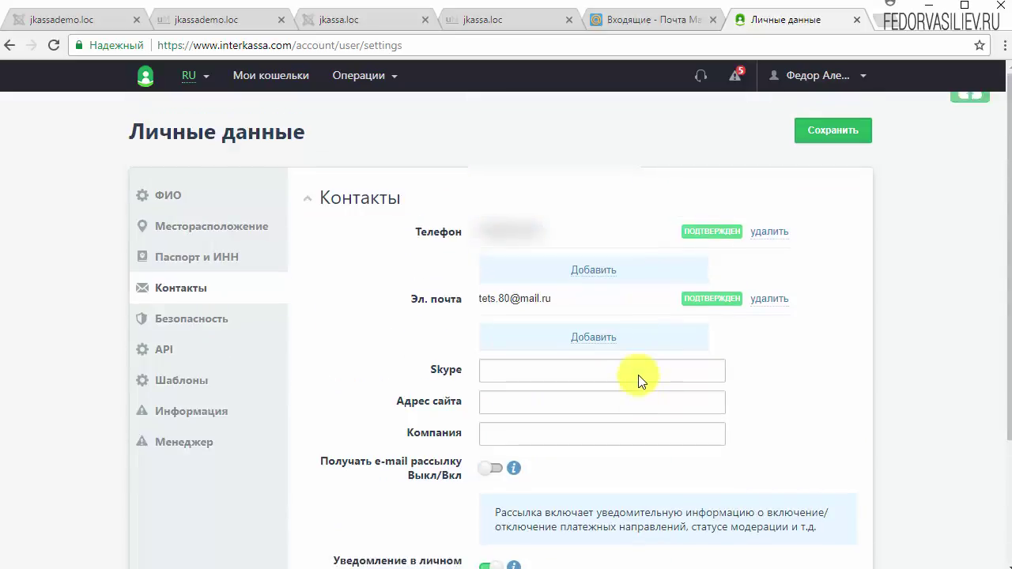
- Review the trusted IP address options and their format hint in the security settings
{"action": "left_click", "coordinate": [212, 323]}
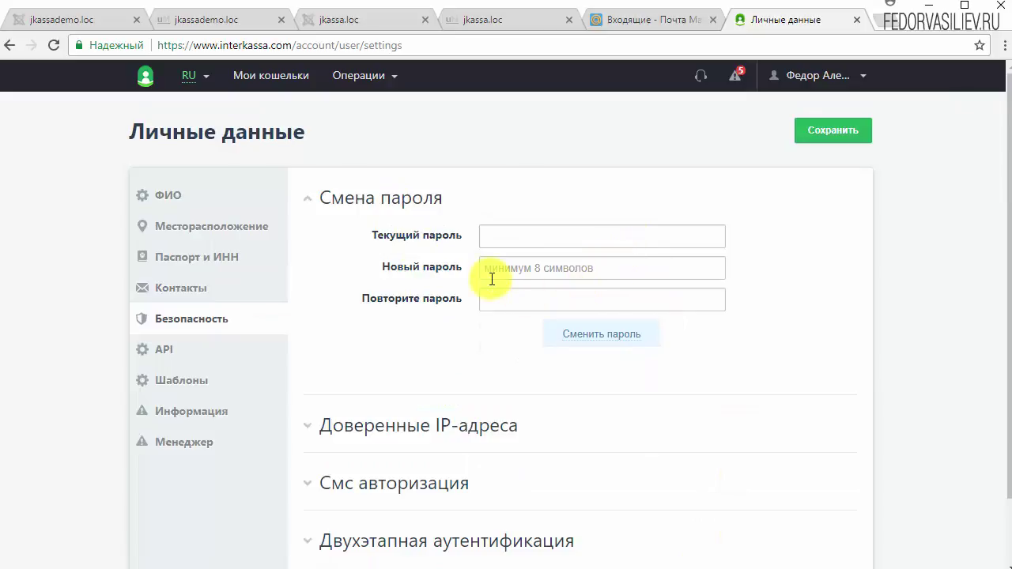
{"action": "scroll", "coordinate": [392, 283], "scroll_direction": "down", "scroll_amount": 1}
{"action": "left_click", "coordinate": [372, 358]}
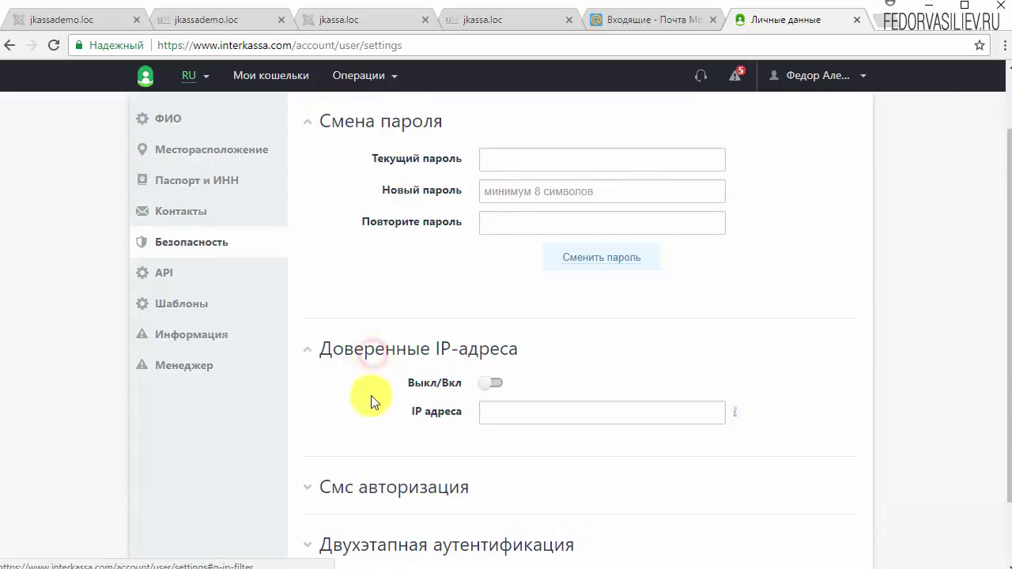
{"action": "left_click", "coordinate": [740, 416]}
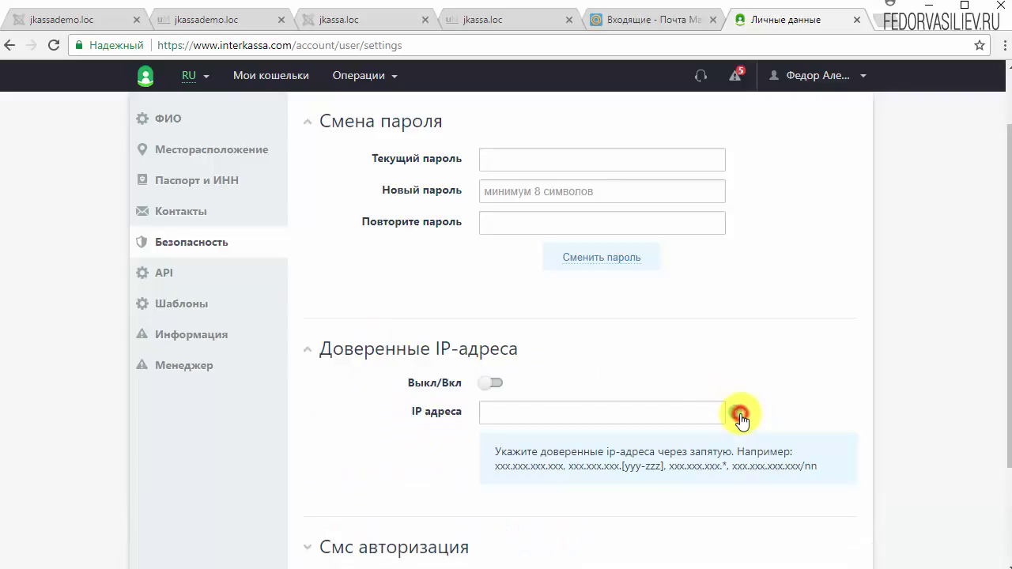
{"action": "left_click", "coordinate": [310, 350]}
- Try enabling withdrawal confirmation by SMS in the security settings, then switch it off again
{"action": "left_click", "coordinate": [367, 421]}
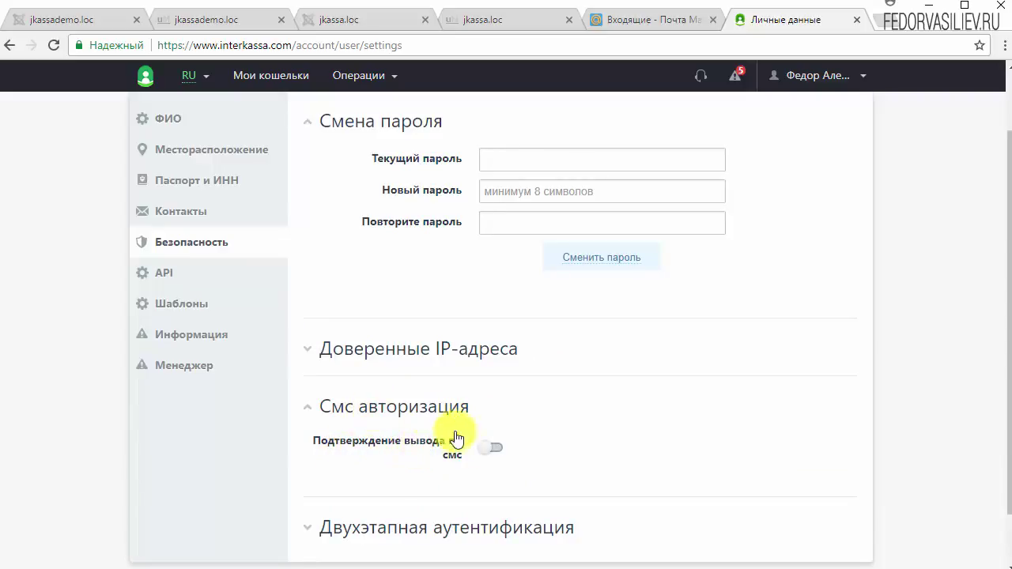
{"action": "left_click", "coordinate": [495, 450]}
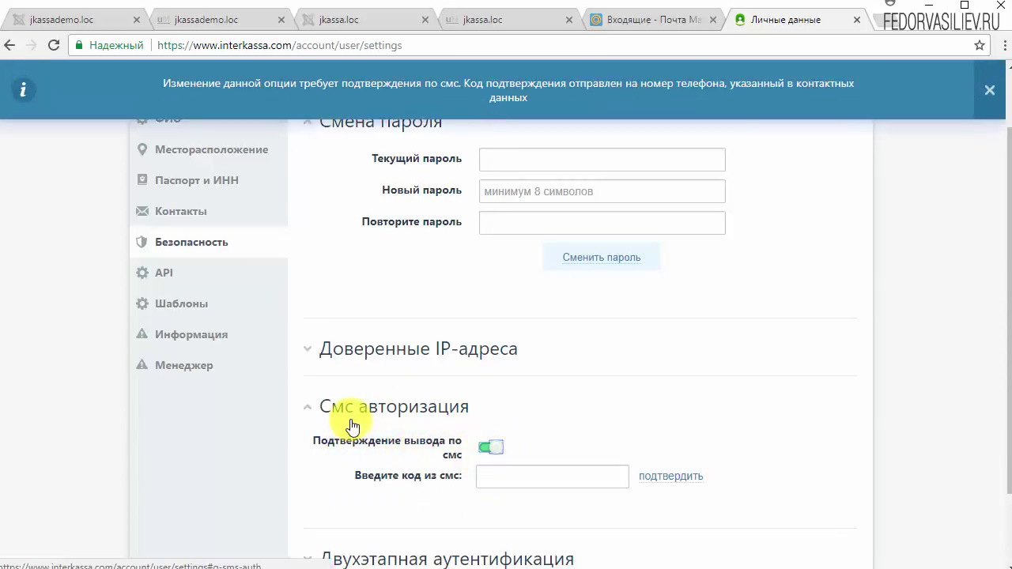
{"action": "left_click", "coordinate": [506, 477]}
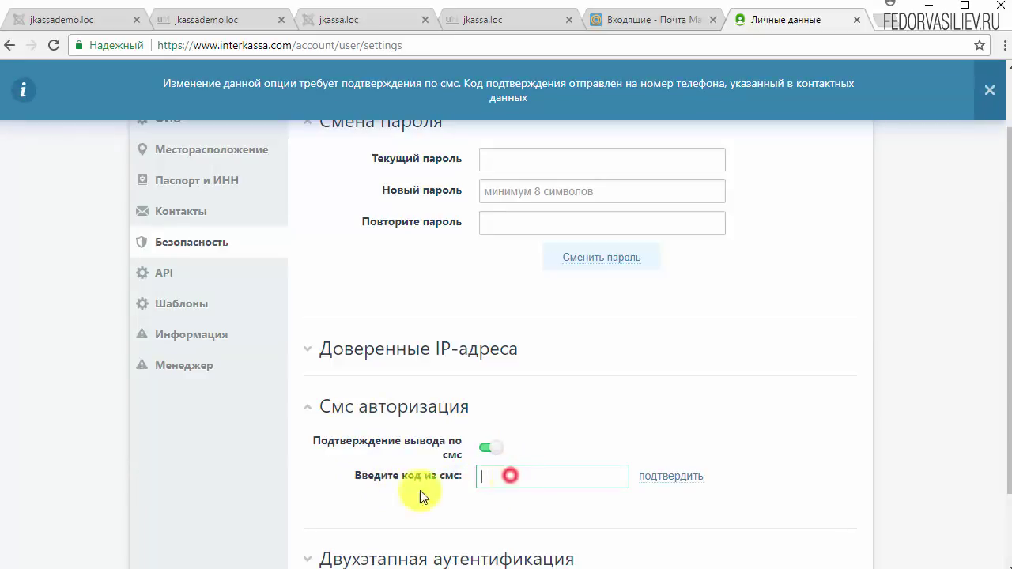
{"action": "left_click", "coordinate": [486, 451]}
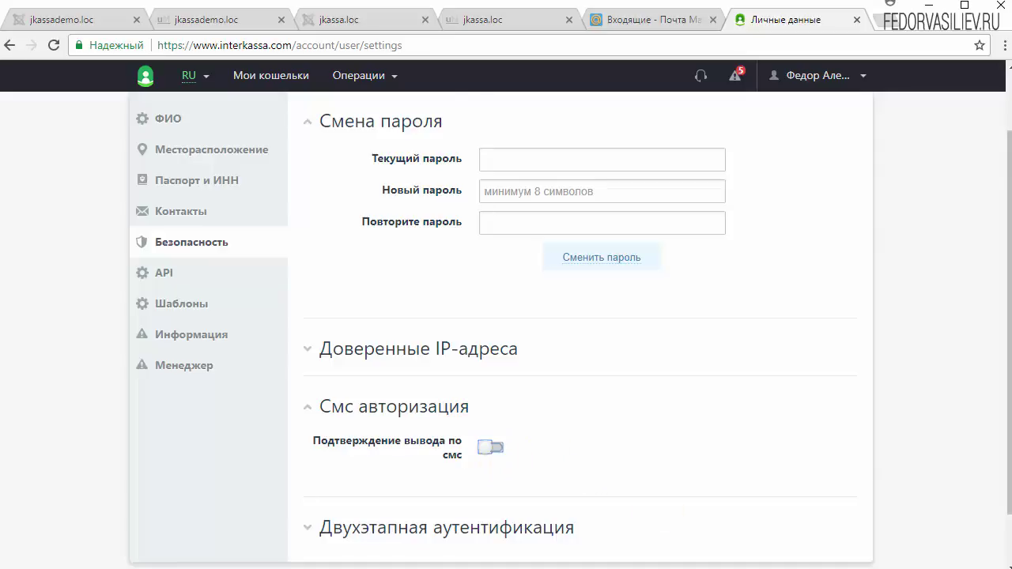
- View the two-step authentication option in the security settings and collapse that section again
{"action": "left_click", "coordinate": [359, 528]}
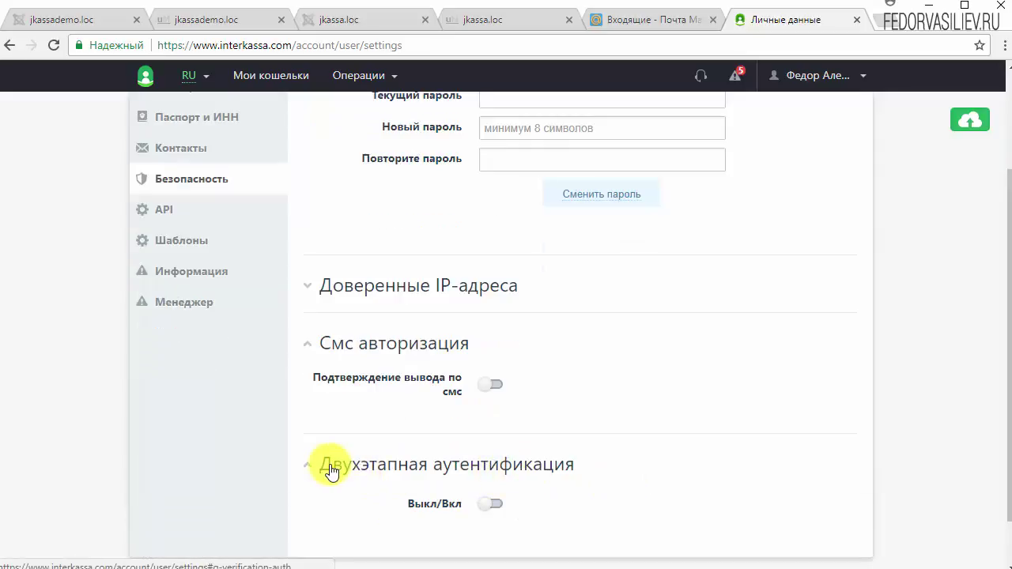
{"action": "left_click", "coordinate": [330, 468]}
{"action": "scroll", "coordinate": [669, 441], "scroll_direction": "up", "scroll_amount": 1}
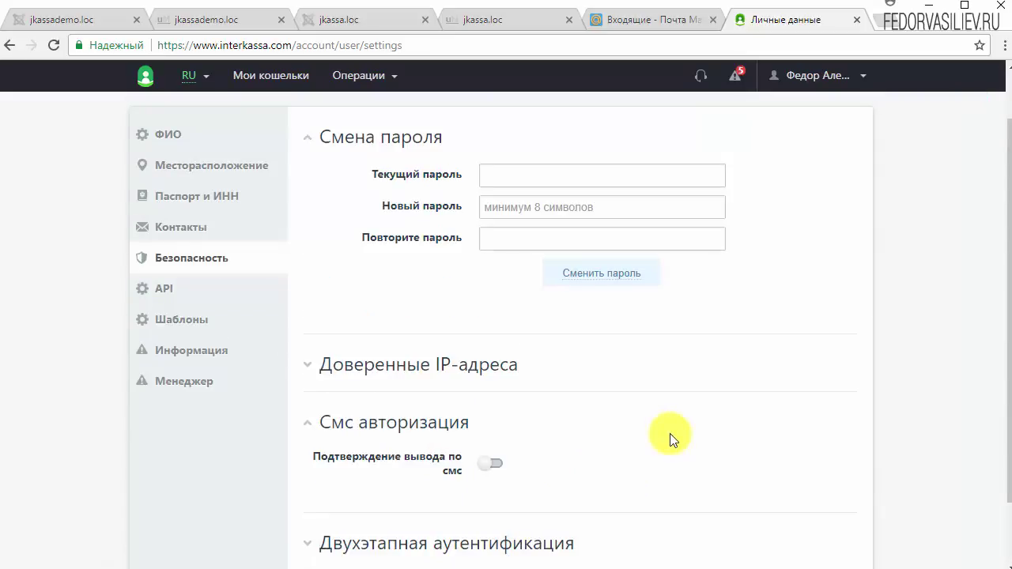
- Examine the API settings, including the user ID, access key and IP filter fields
{"action": "left_click", "coordinate": [163, 288]}
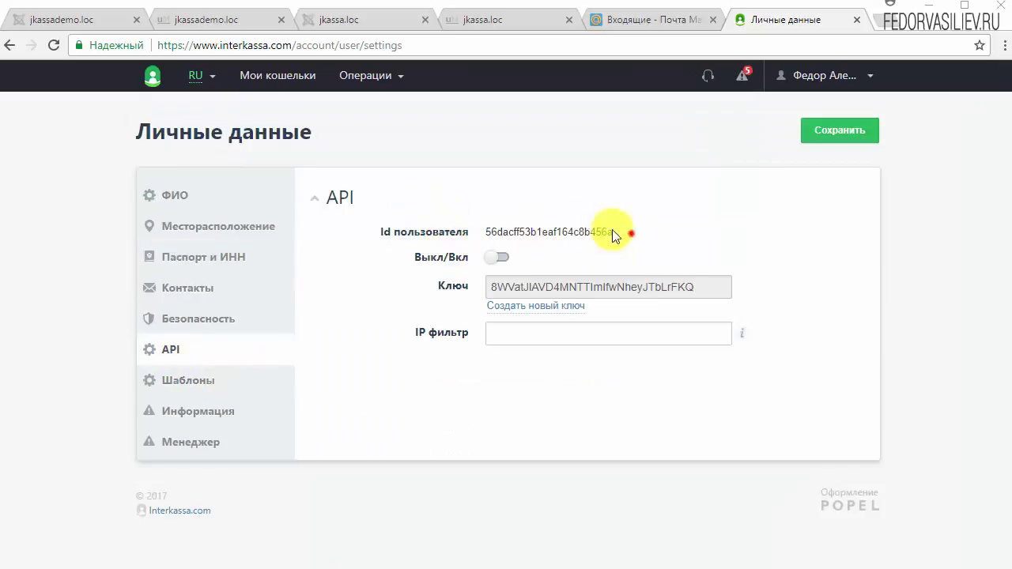
{"action": "left_click_drag", "start_coordinate": [629, 231], "coordinate": [485, 232]}
{"action": "left_click", "coordinate": [735, 203]}
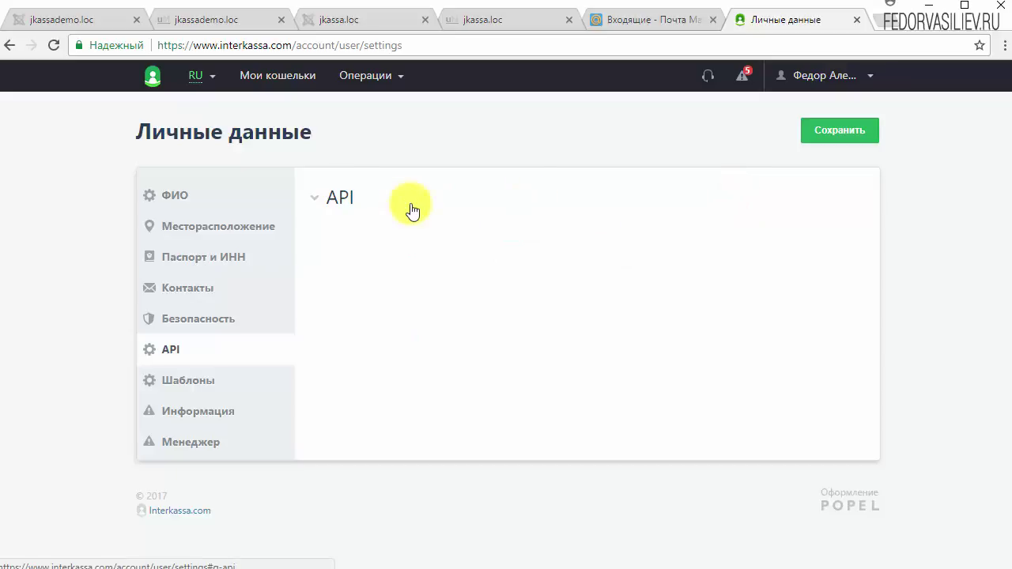
{"action": "left_click", "coordinate": [335, 197]}
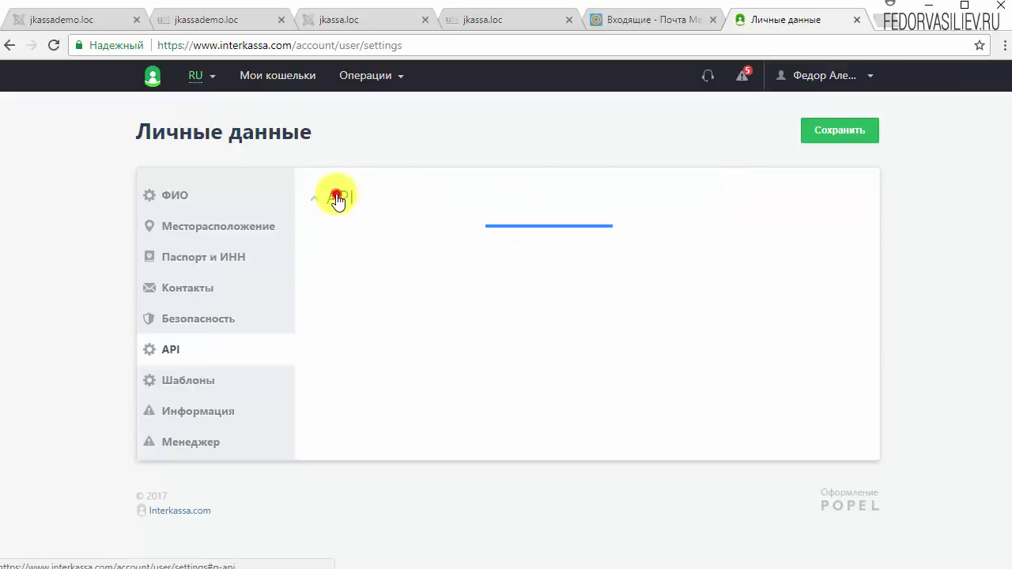
- Check the withdrawal data templates and the log of recent account visits with their IP addresses
{"action": "left_click", "coordinate": [204, 389]}
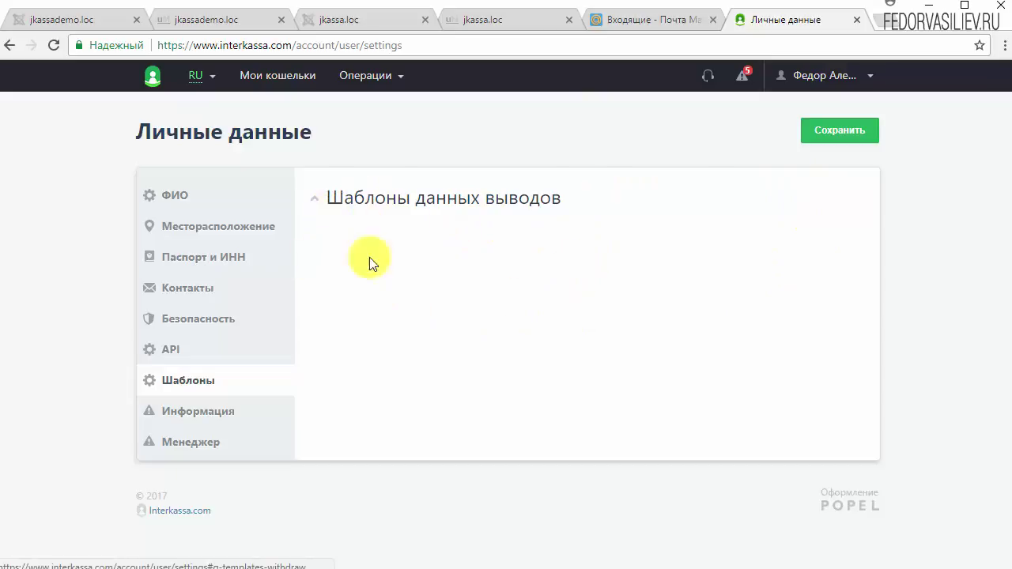
{"action": "left_click", "coordinate": [238, 411]}
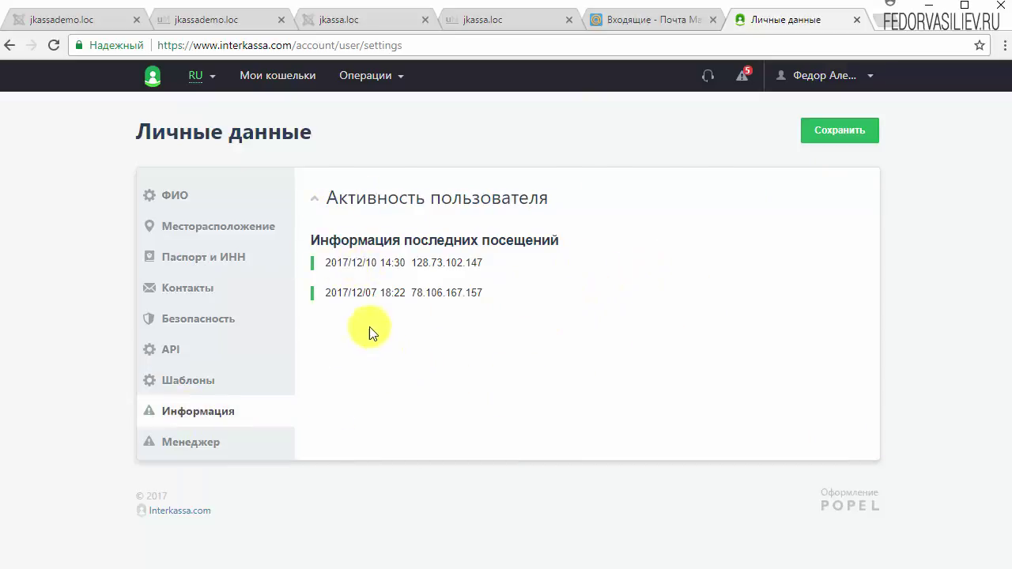
{"action": "left_click_drag", "start_coordinate": [484, 262], "coordinate": [417, 267]}
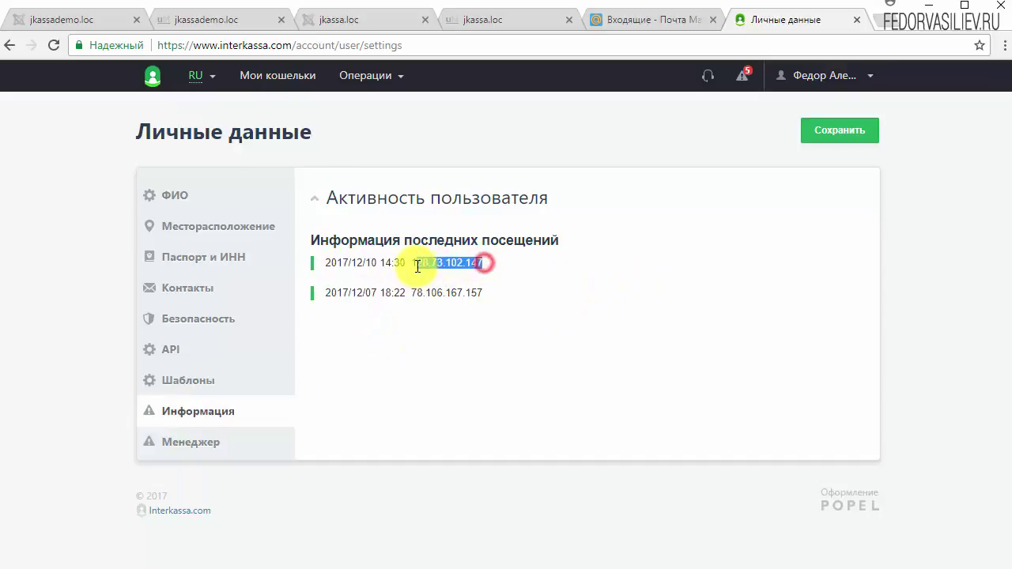
{"action": "left_click", "coordinate": [371, 261]}
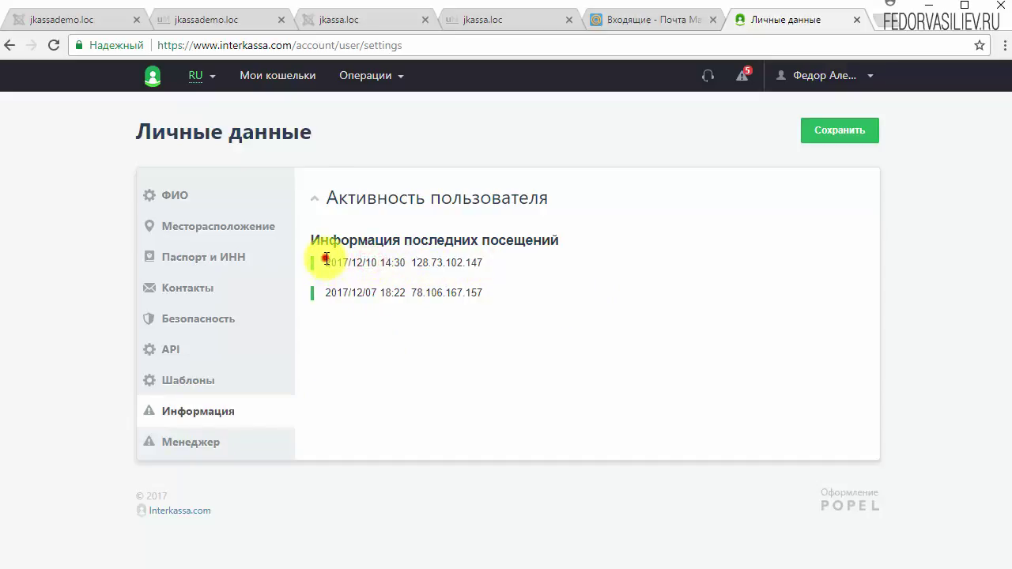
- Check the latest account visit and the manager section in the personal data, and view the system notifications
{"action": "left_click_drag", "start_coordinate": [326, 258], "coordinate": [417, 261]}
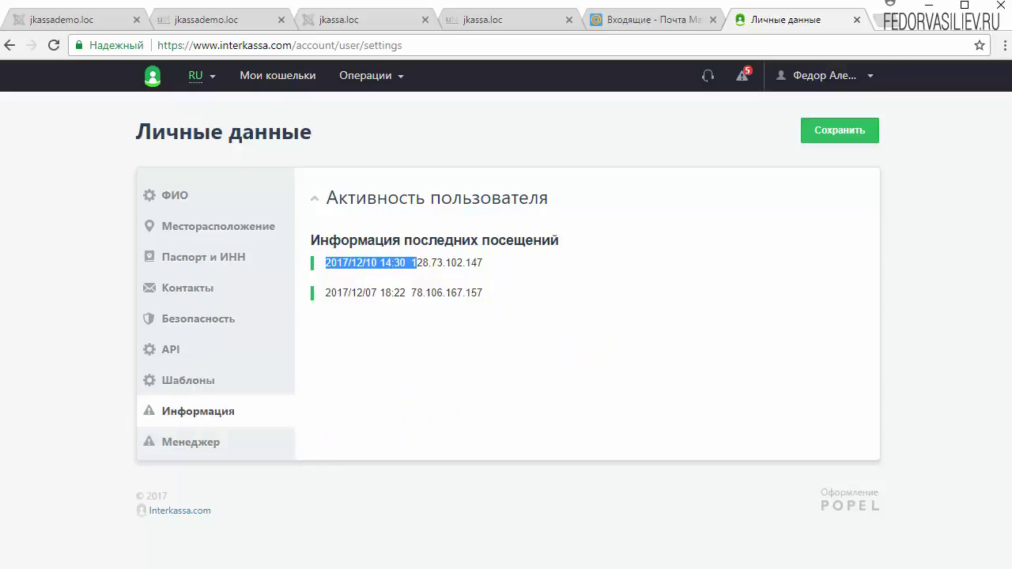
{"action": "left_click", "coordinate": [182, 447]}
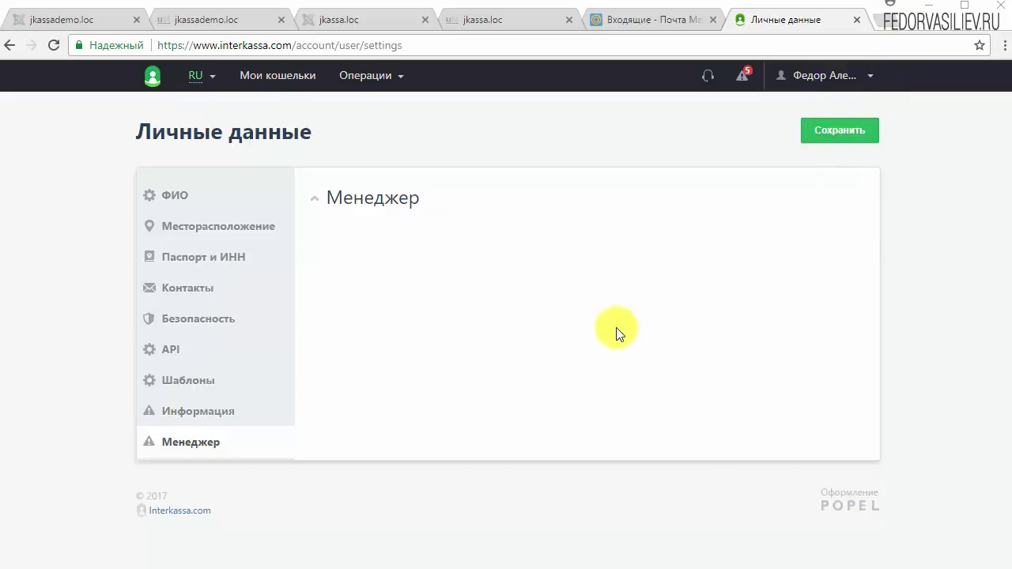
{"action": "left_click", "coordinate": [818, 79]}
{"action": "left_click", "coordinate": [742, 75]}
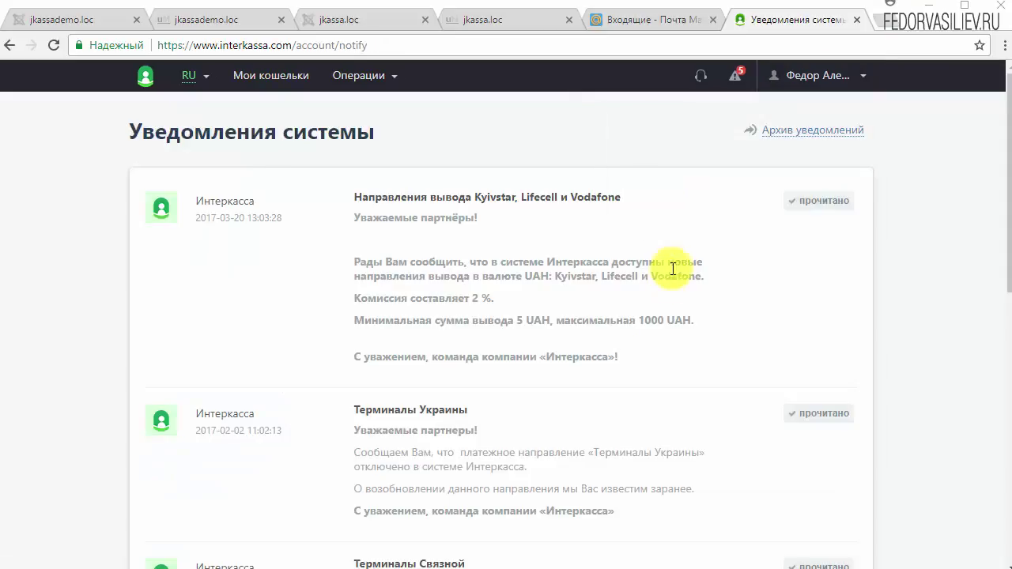
- View the support service's phone number and e-mail address, and close the support window
{"action": "left_click", "coordinate": [702, 79]}
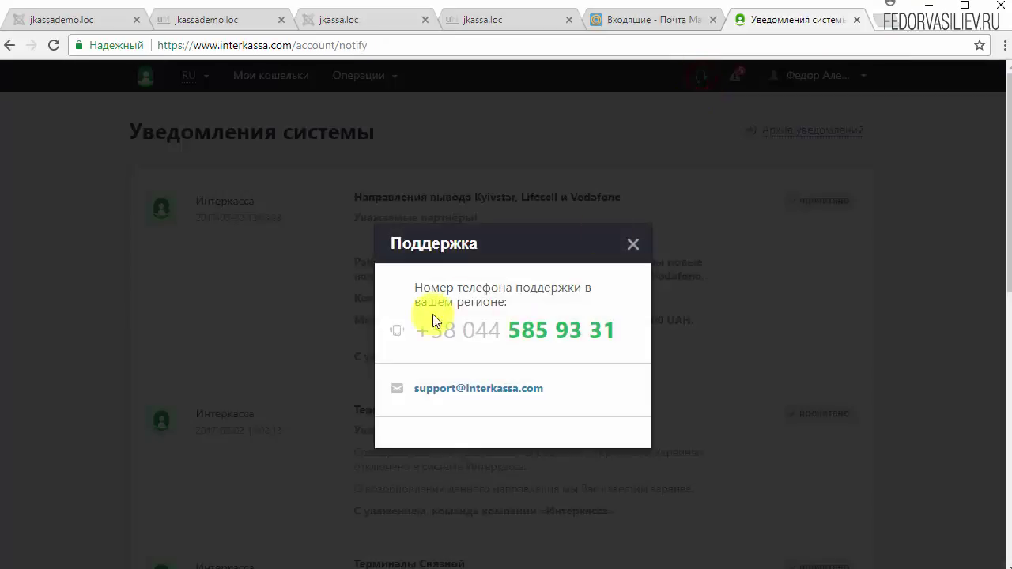
{"action": "left_click_drag", "start_coordinate": [431, 330], "coordinate": [563, 326]}
{"action": "left_click", "coordinate": [563, 325]}
{"action": "left_click_drag", "start_coordinate": [554, 390], "coordinate": [429, 388]}
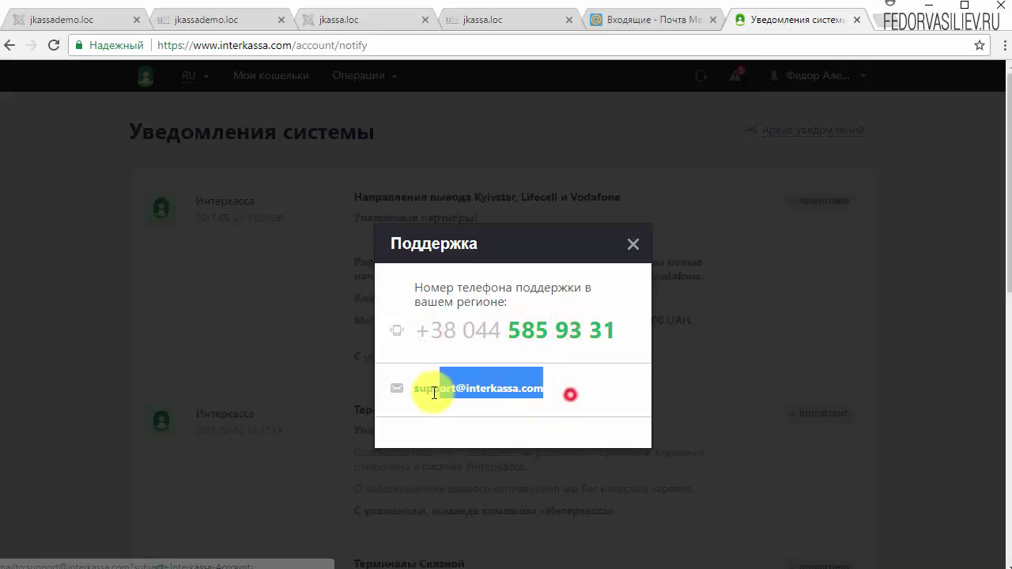
{"action": "left_click", "coordinate": [397, 287]}
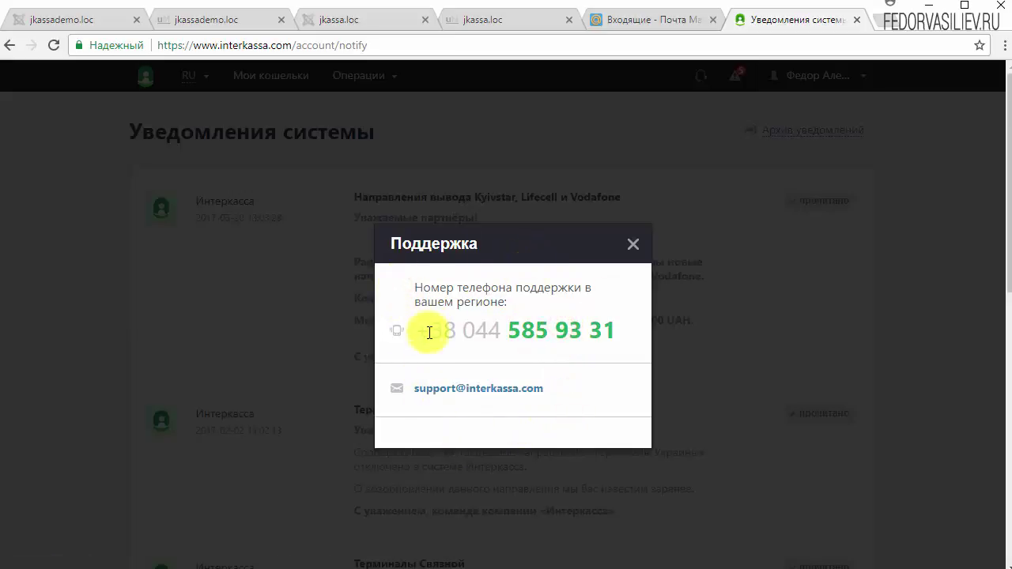
{"action": "left_click", "coordinate": [630, 251]}
- Switch the account to checkout mode (Режим касс) and open the form for adding a new checkout
{"action": "left_click", "coordinate": [781, 76]}
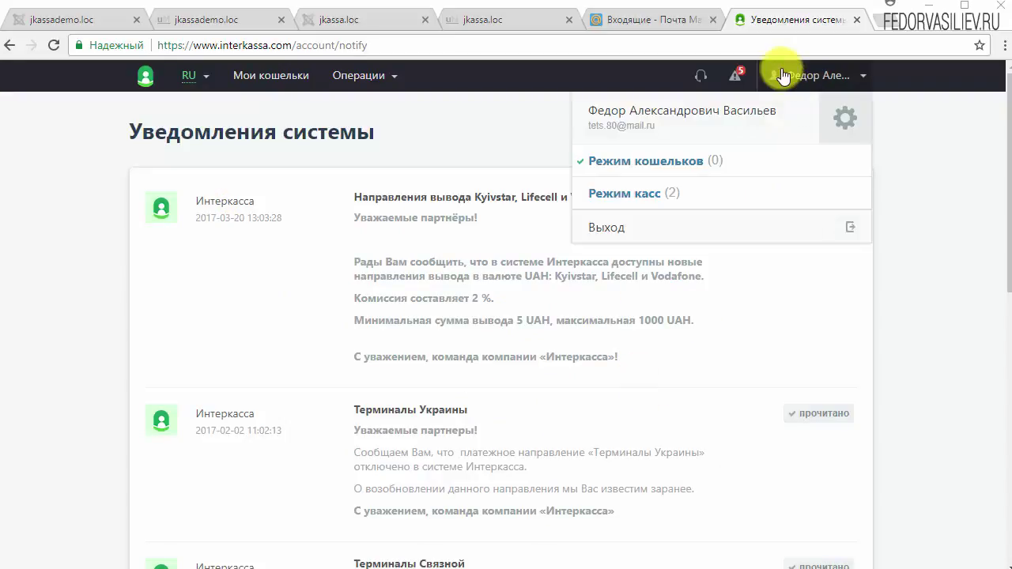
{"action": "left_click", "coordinate": [627, 198]}
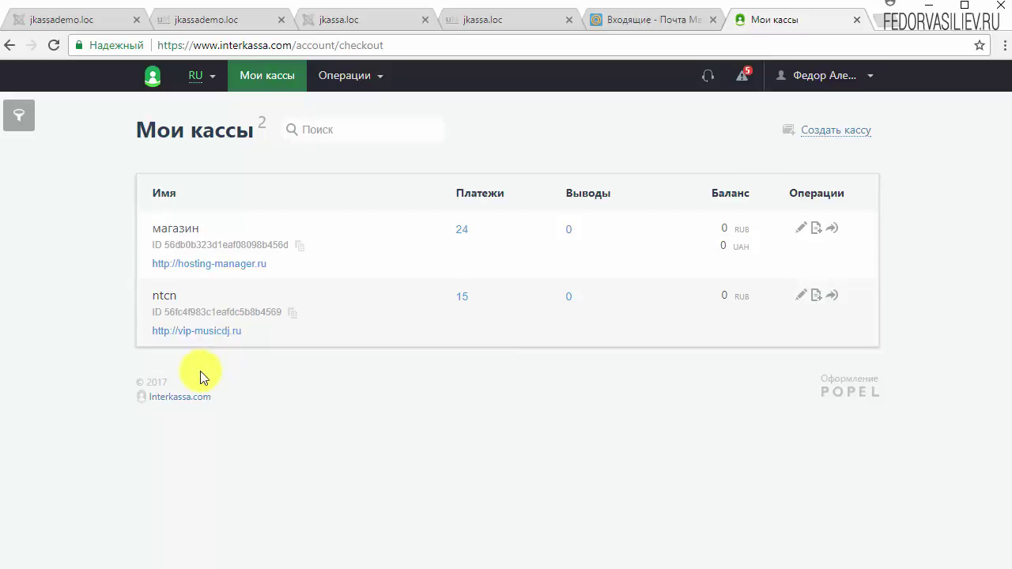
{"action": "left_click", "coordinate": [830, 135]}
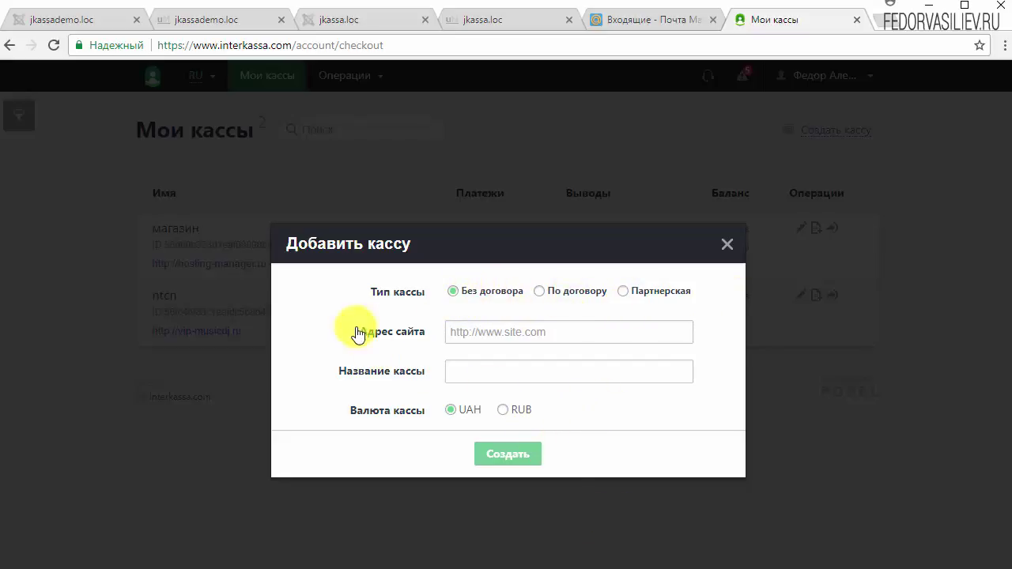
{"action": "left_click", "coordinate": [488, 332]}
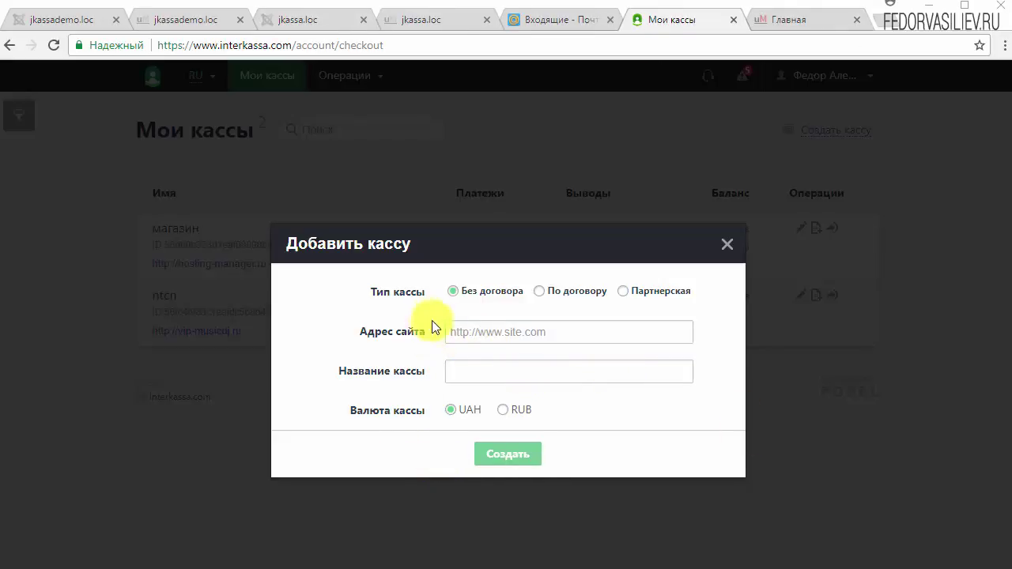
{"action": "right_click", "coordinate": [458, 324]}
{"action": "left_click", "coordinate": [498, 420]}
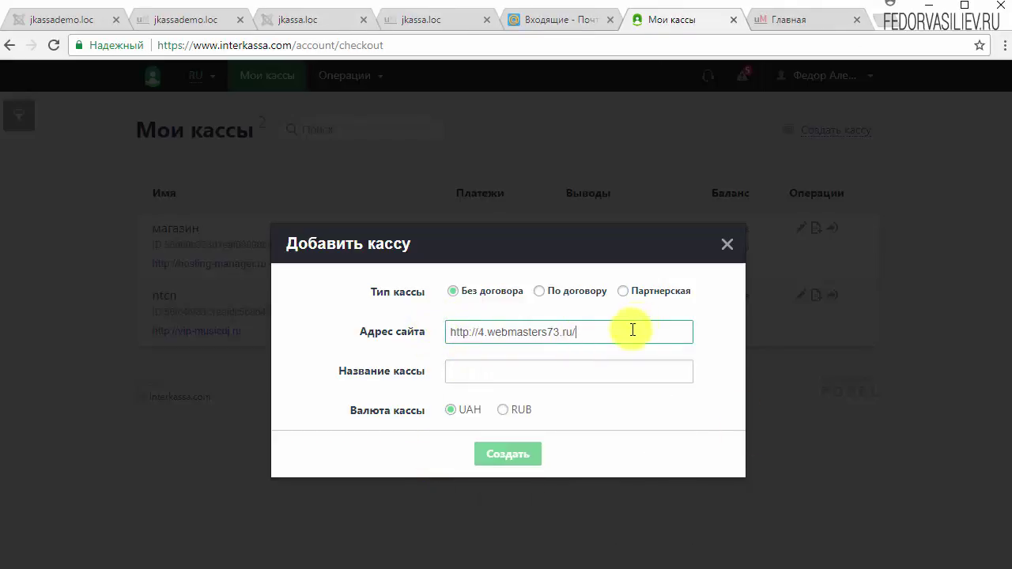
{"action": "left_click", "coordinate": [531, 374]}
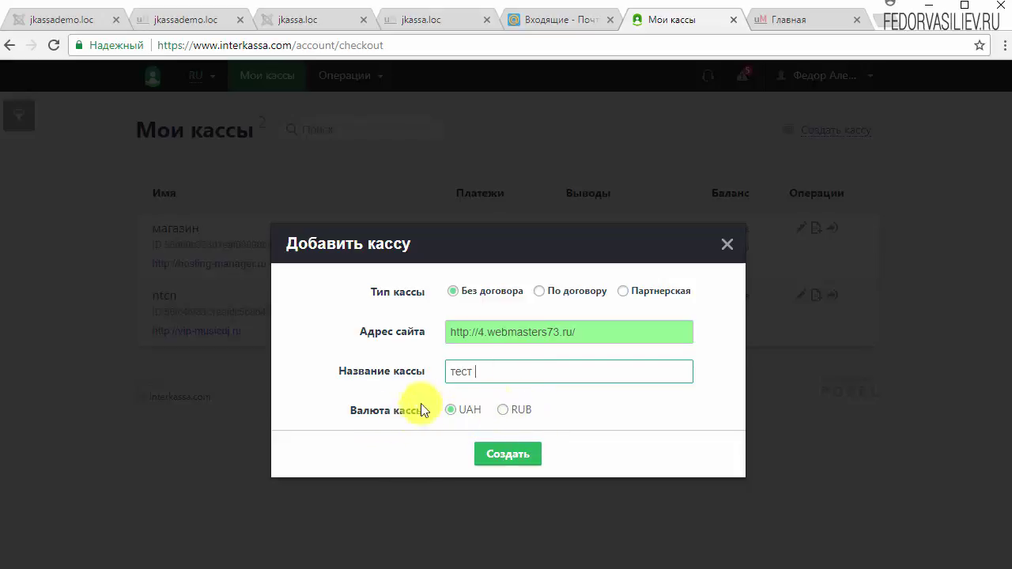
{"action": "left_click", "coordinate": [503, 412]}
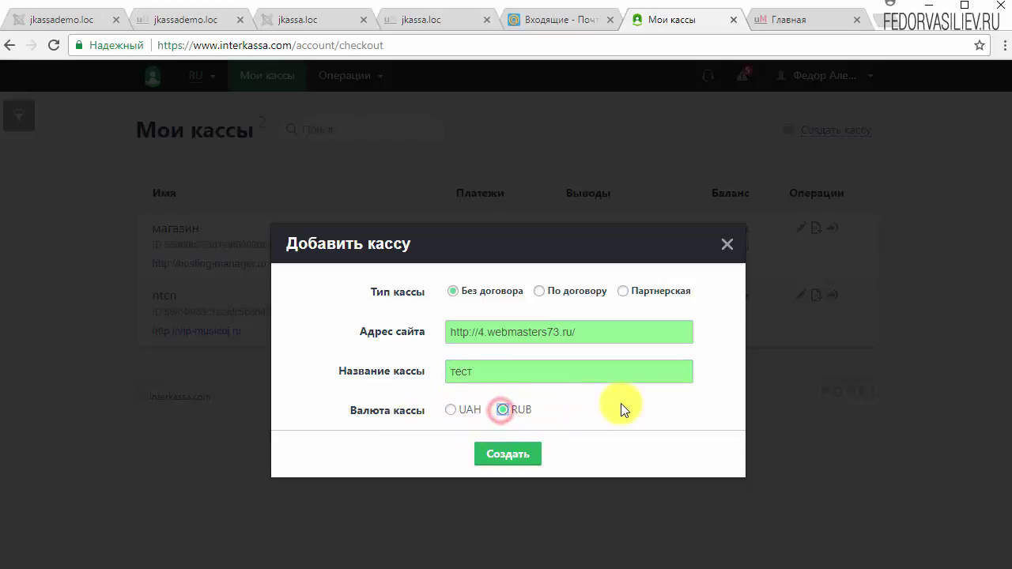
{"action": "left_click", "coordinate": [520, 461]}
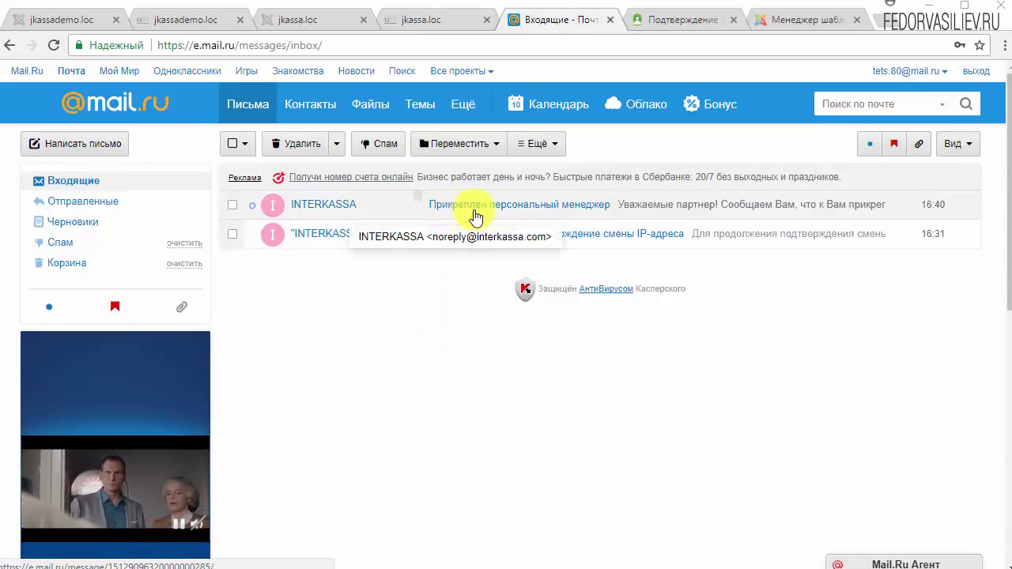
- Read the Interkassa e-mail in Mail.ru about the assigned personal manager, including the contact details and services, and return to the inbox
{"action": "left_click", "coordinate": [511, 207]}
{"action": "scroll", "coordinate": [710, 299], "scroll_direction": "down", "scroll_amount": 4}
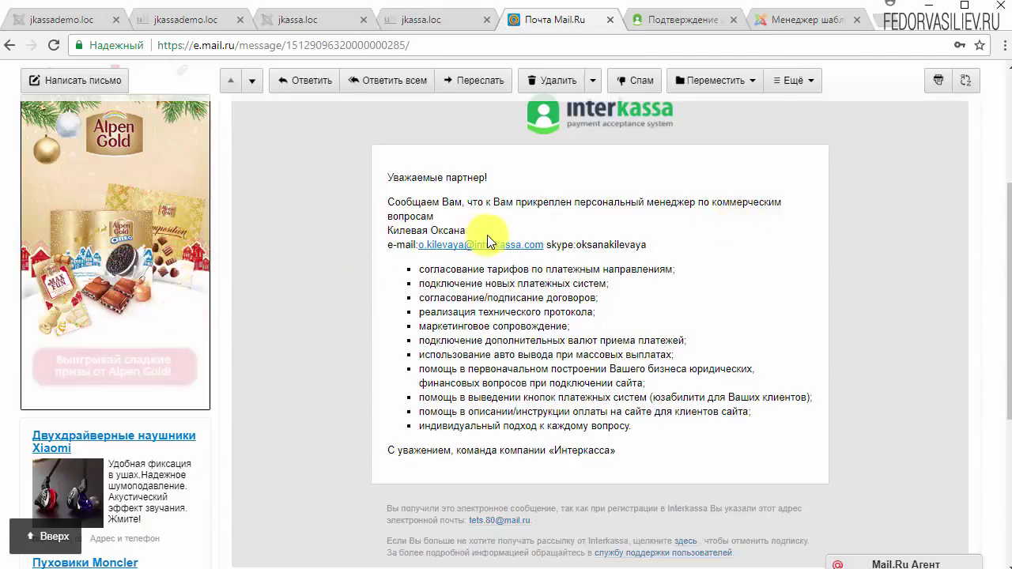
{"action": "left_click", "coordinate": [467, 230]}
{"action": "left_click_drag", "start_coordinate": [441, 230], "coordinate": [380, 267]}
{"action": "left_click", "coordinate": [378, 265]}
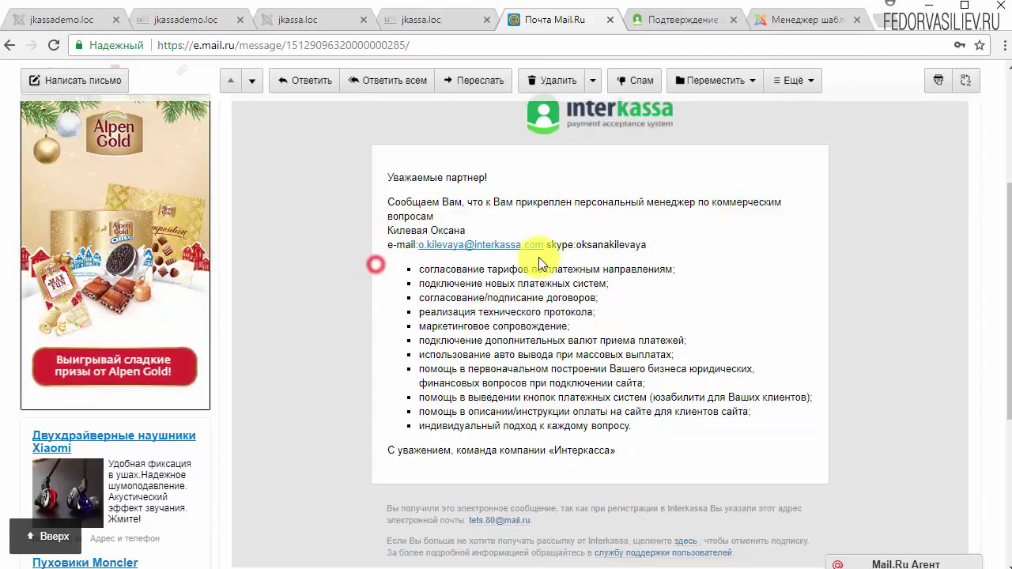
{"action": "scroll", "coordinate": [610, 334], "scroll_direction": "down", "scroll_amount": 2}
{"action": "scroll", "coordinate": [457, 329], "scroll_direction": "up", "scroll_amount": 3}
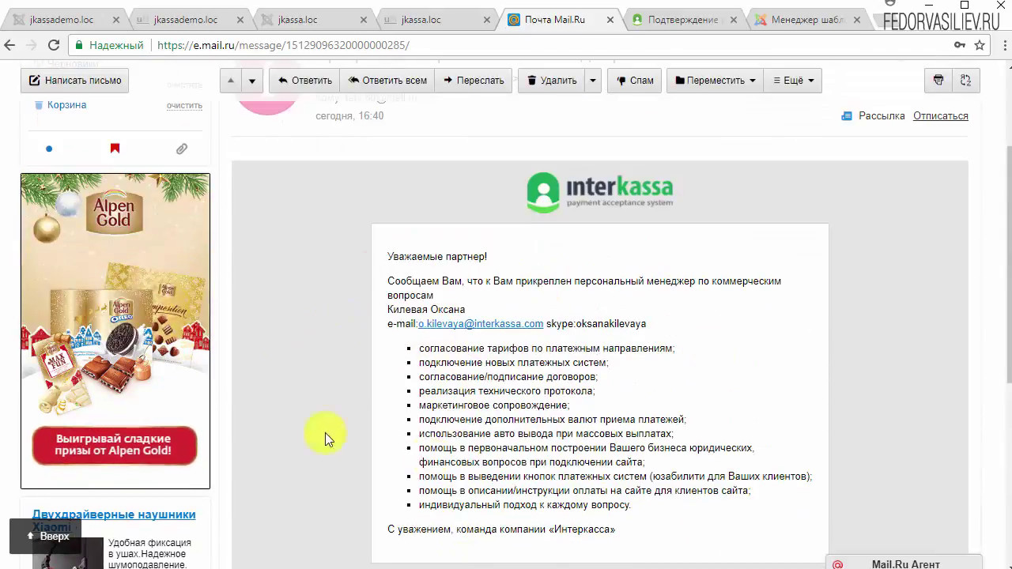
{"action": "scroll", "coordinate": [293, 337], "scroll_direction": "up", "scroll_amount": 5}
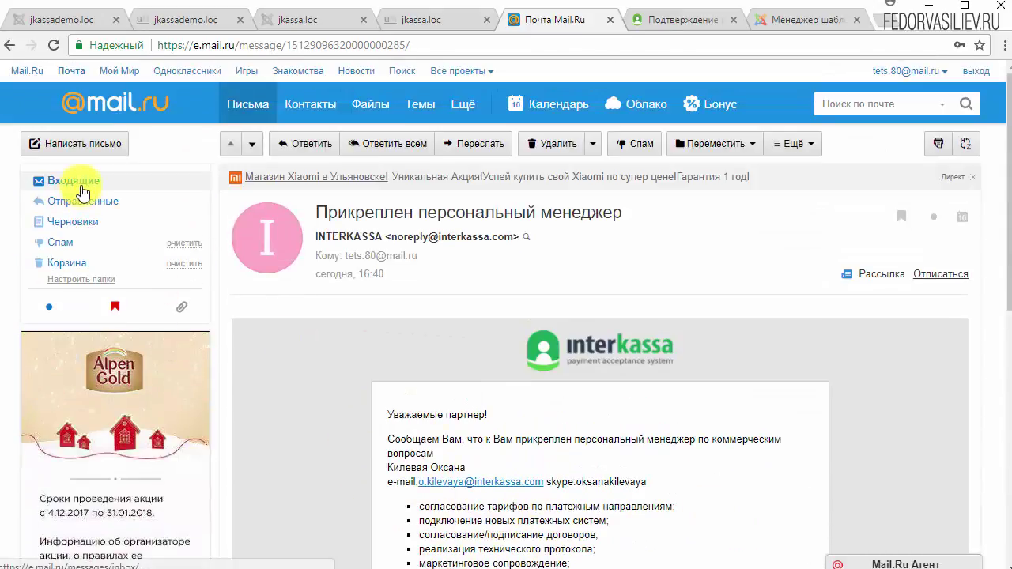
{"action": "left_click", "coordinate": [77, 184]}
- Go back to Interkassa's checkout verification page and examine the file name and contents required for file-based confirmation
{"action": "key", "text": "ctrl+Tab"}
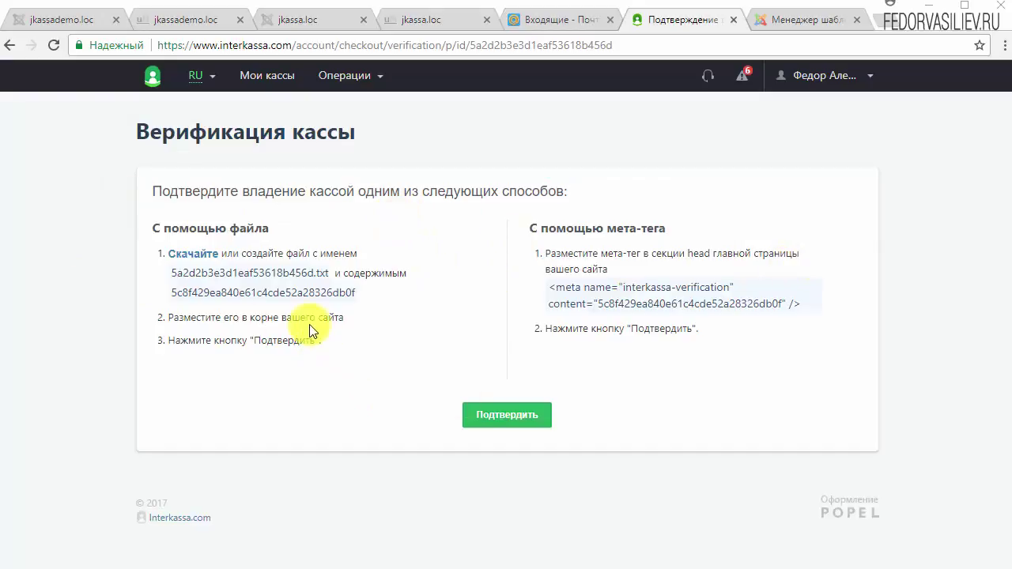
{"action": "left_click_drag", "start_coordinate": [357, 291], "coordinate": [194, 275]}
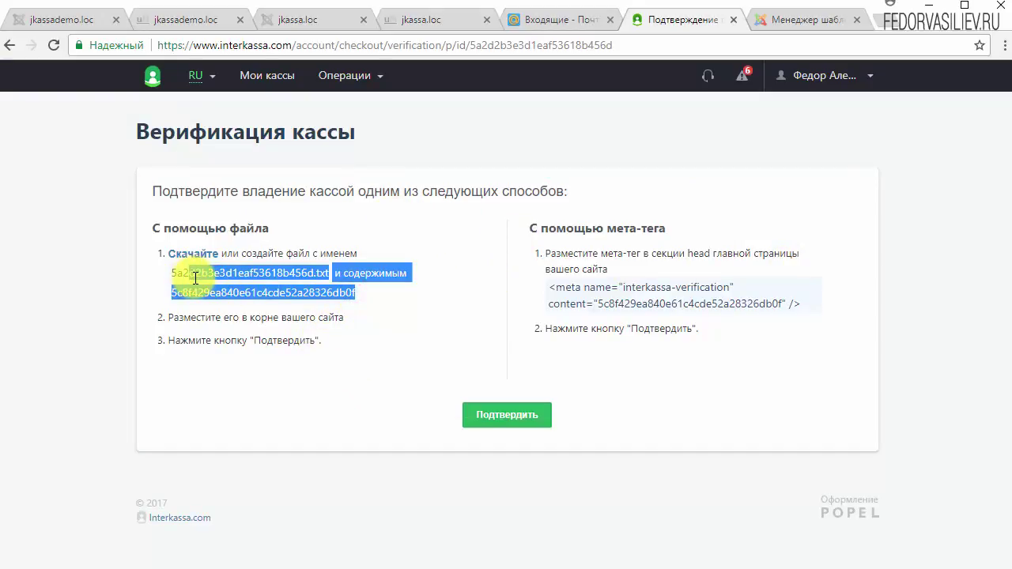
{"action": "left_click", "coordinate": [195, 277]}
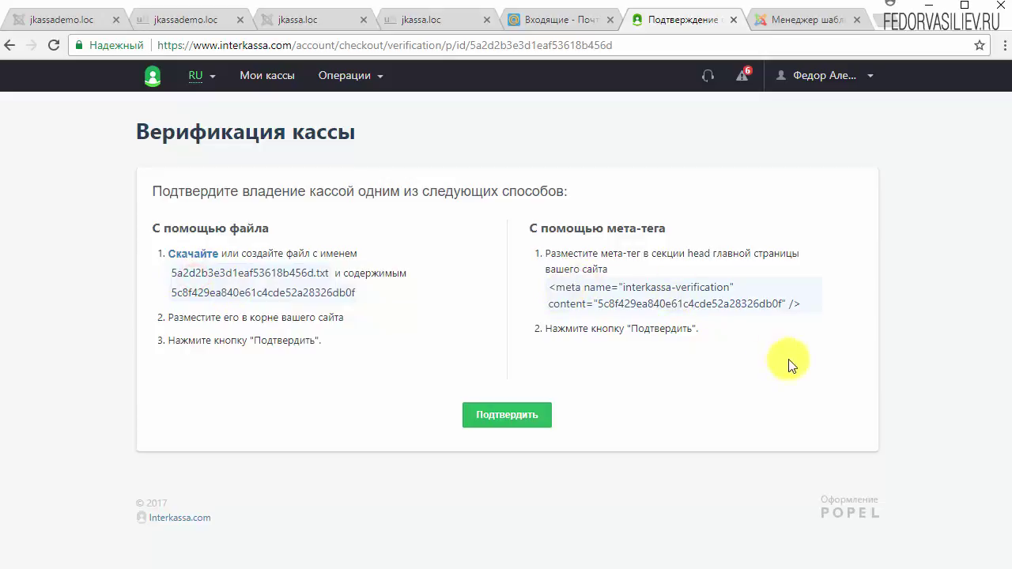
- Copy the interkassa-verification meta tag from the meta-tag confirmation method
{"action": "left_click_drag", "start_coordinate": [552, 287], "coordinate": [801, 305]}
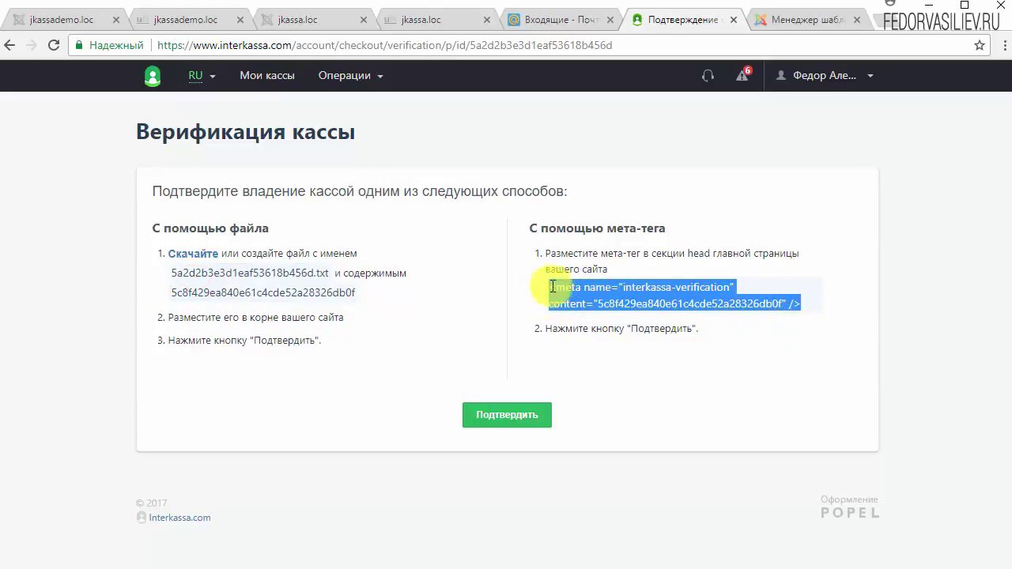
{"action": "right_click", "coordinate": [605, 289]}
{"action": "left_click", "coordinate": [645, 303]}
- Switch to the site's Joomla administrator and reopen the "GS uMarket - По умолчанию" template style at its custom code settings
{"action": "key", "text": "ctrl+Tab"}
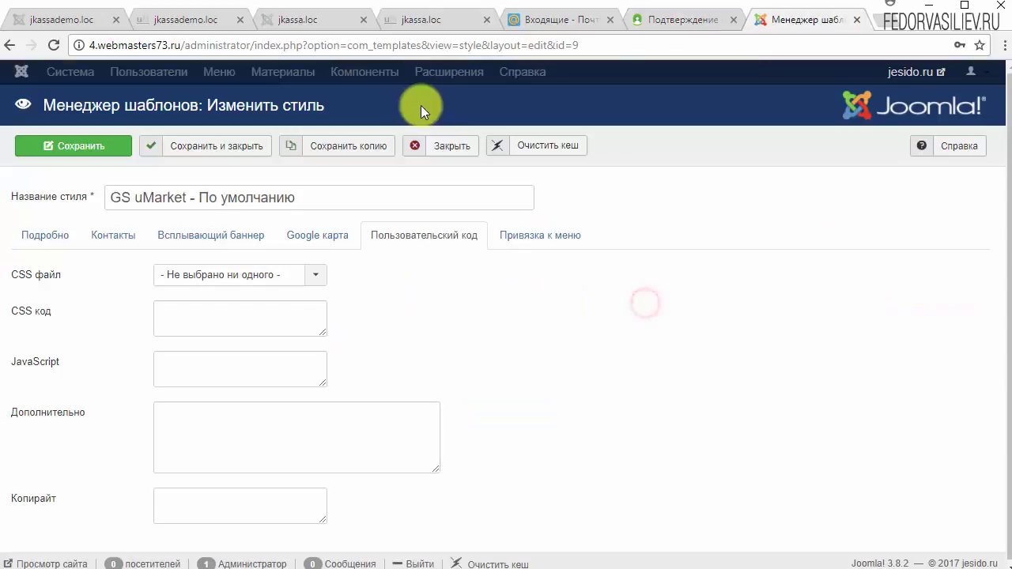
{"action": "left_click", "coordinate": [449, 139]}
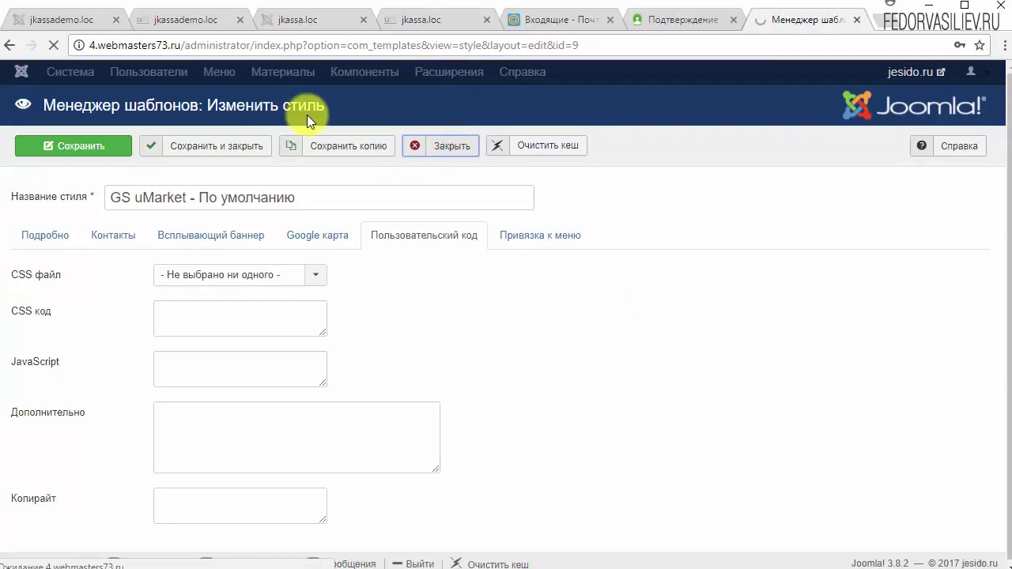
{"action": "left_click", "coordinate": [480, 72]}
{"action": "mouse_move", "coordinate": [507, 171]}
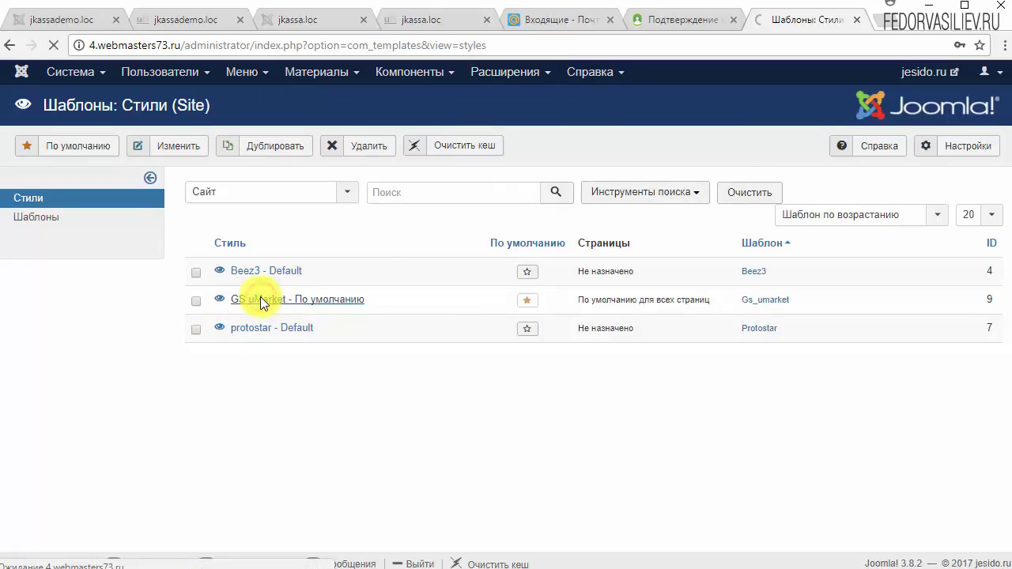
{"action": "left_click", "coordinate": [431, 237]}
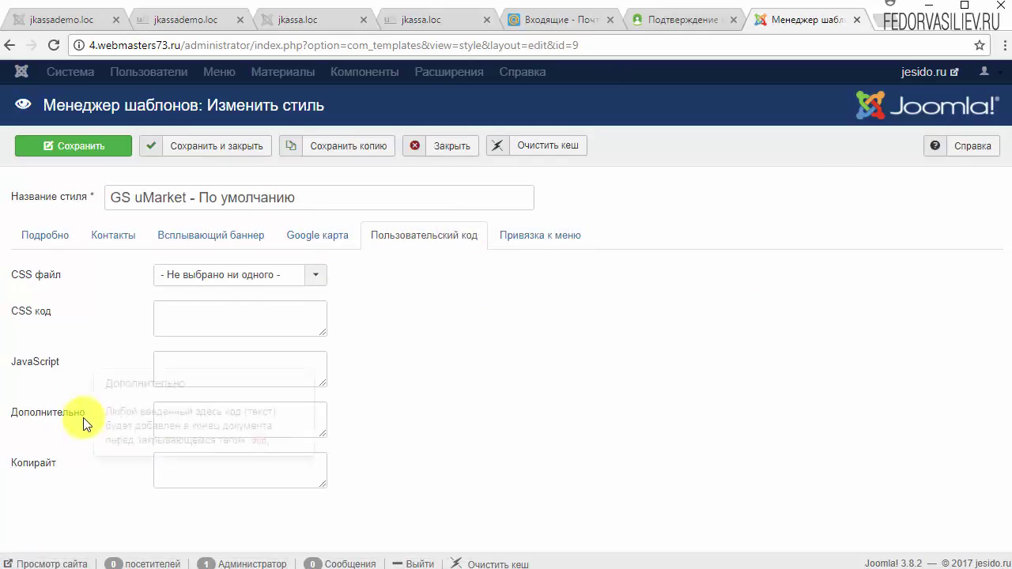
- Paste the copied verification meta tag into the style's additional code field (Дополнительно) and save the style
{"action": "right_click", "coordinate": [216, 422]}
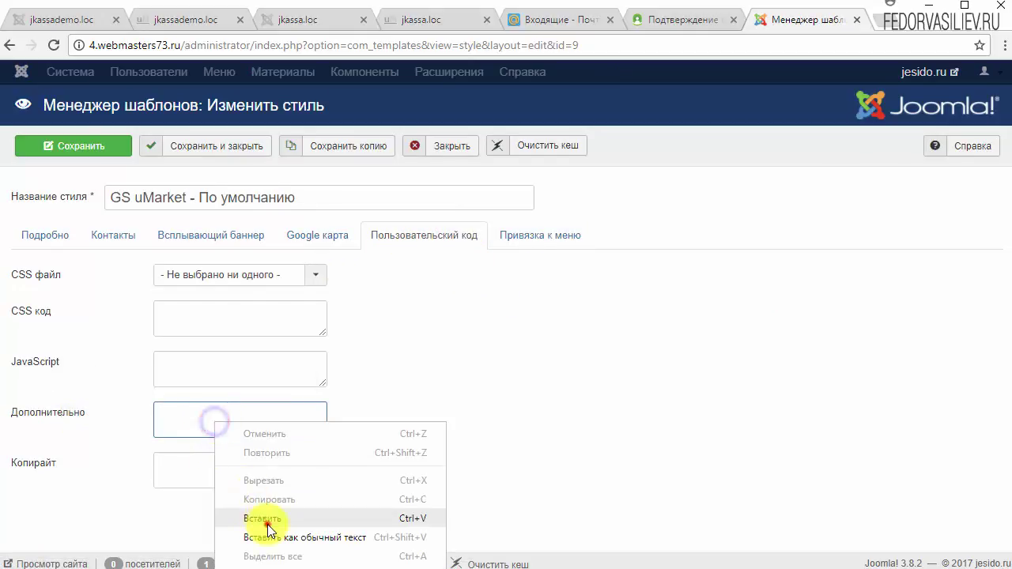
{"action": "left_click", "coordinate": [239, 518]}
{"action": "left_click", "coordinate": [96, 152]}
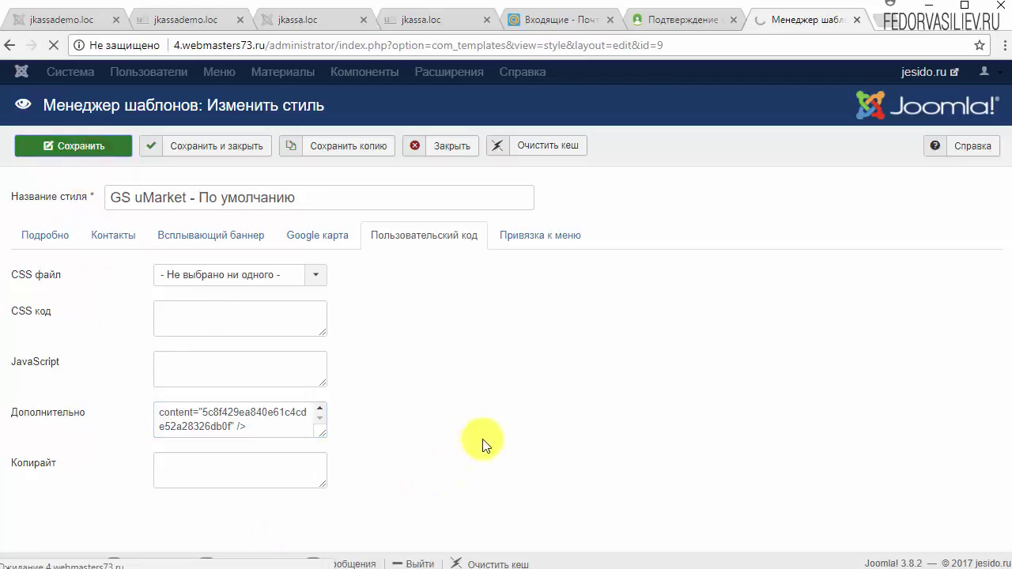
- Return to Interkassa's checkout verification page and confirm ownership of the checkout
{"action": "key", "text": "ctrl+shift+Tab"}
{"action": "left_click", "coordinate": [639, 378]}
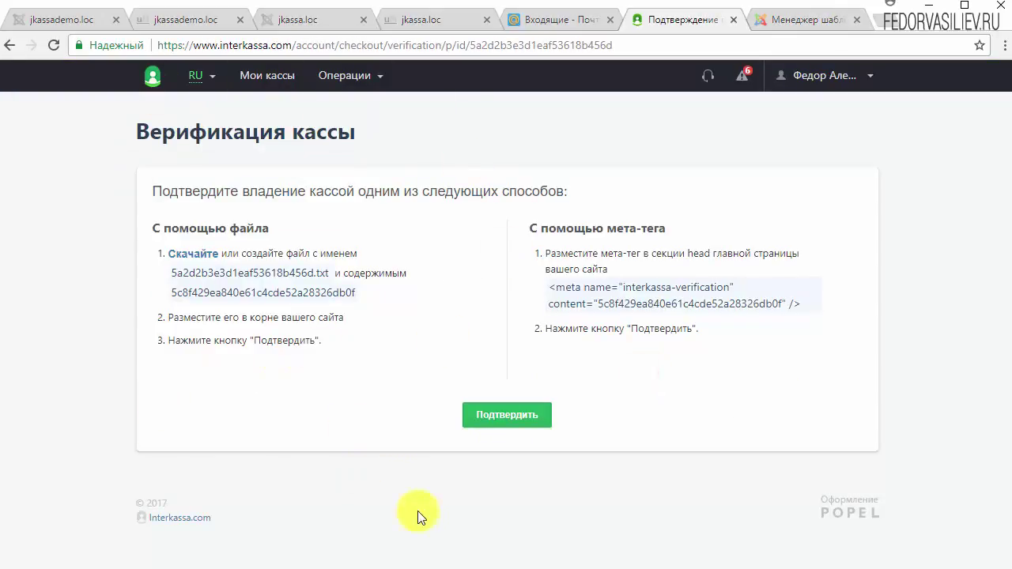
{"action": "left_click", "coordinate": [494, 419]}
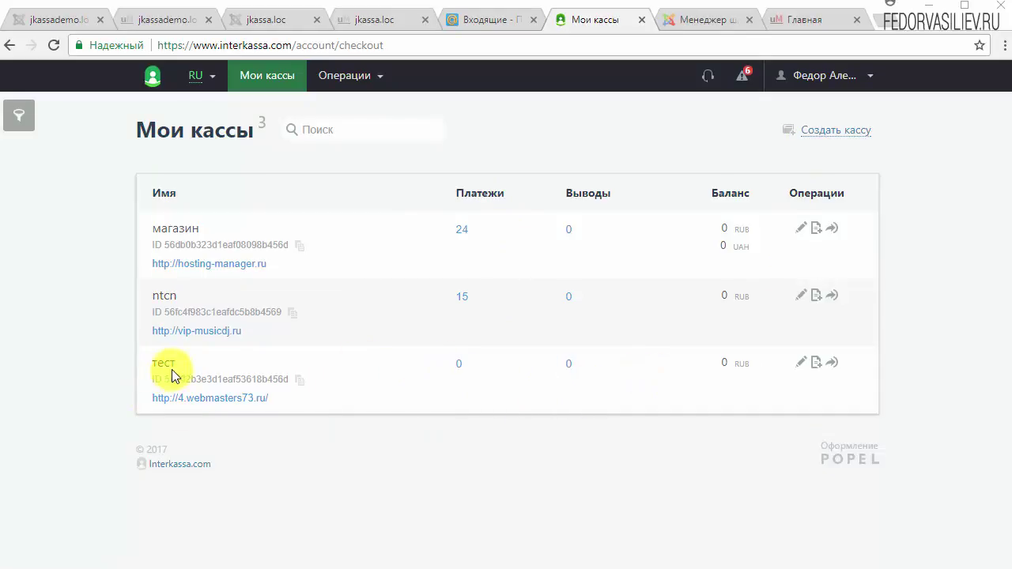
- Check the name, site address and ID of the "тест" checkout in the list, and open its settings
{"action": "left_click_drag", "start_coordinate": [187, 362], "coordinate": [152, 362]}
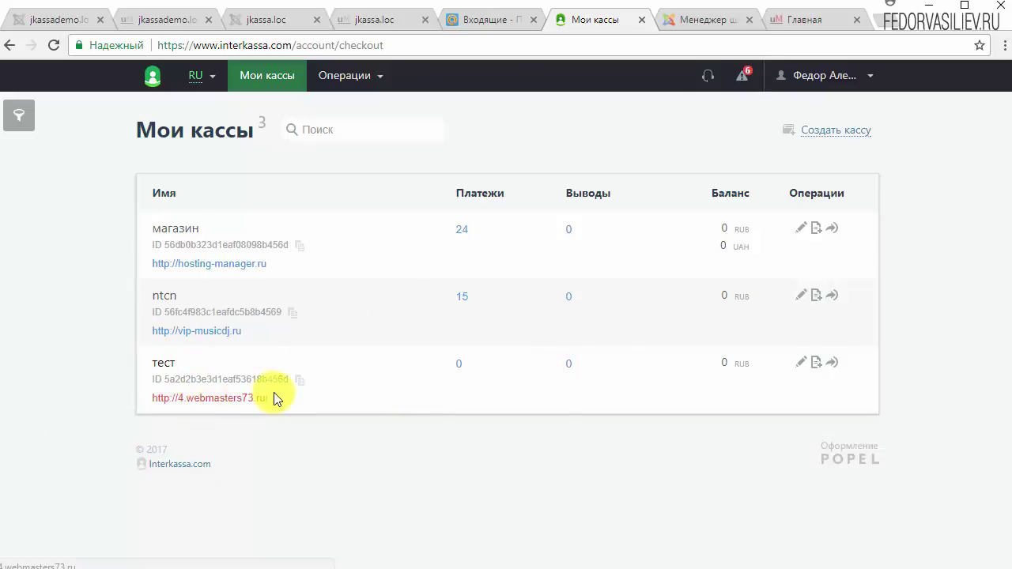
{"action": "left_click_drag", "start_coordinate": [269, 398], "coordinate": [153, 397]}
{"action": "left_click", "coordinate": [360, 415]}
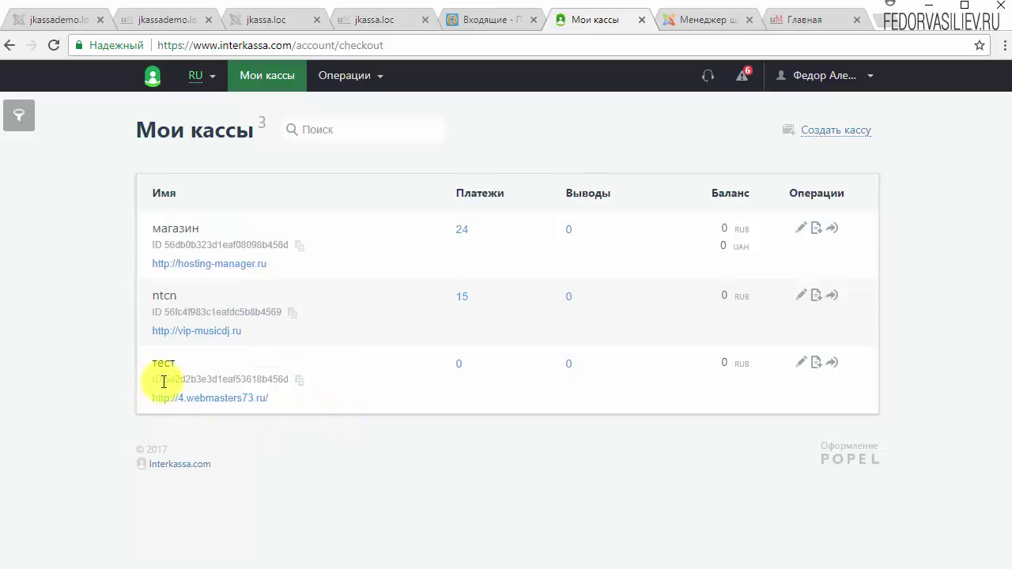
{"action": "left_click_drag", "start_coordinate": [167, 379], "coordinate": [287, 379]}
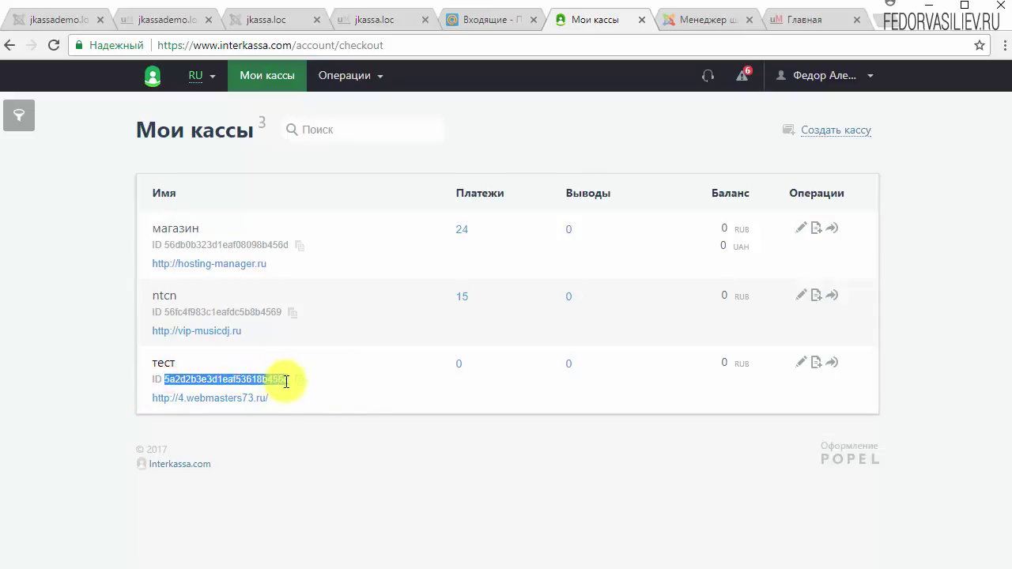
{"action": "left_click", "coordinate": [381, 383]}
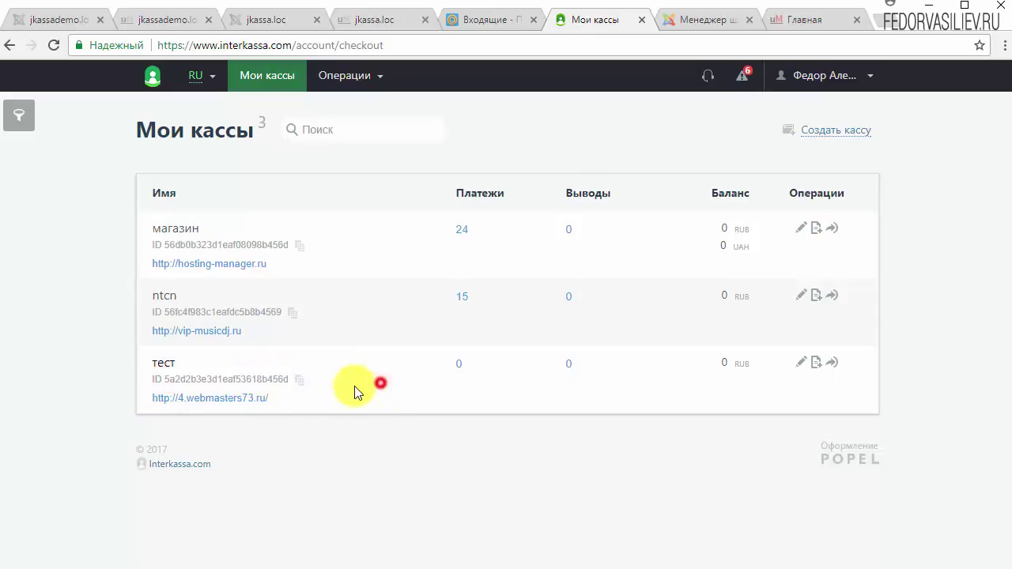
{"action": "left_click", "coordinate": [801, 365]}
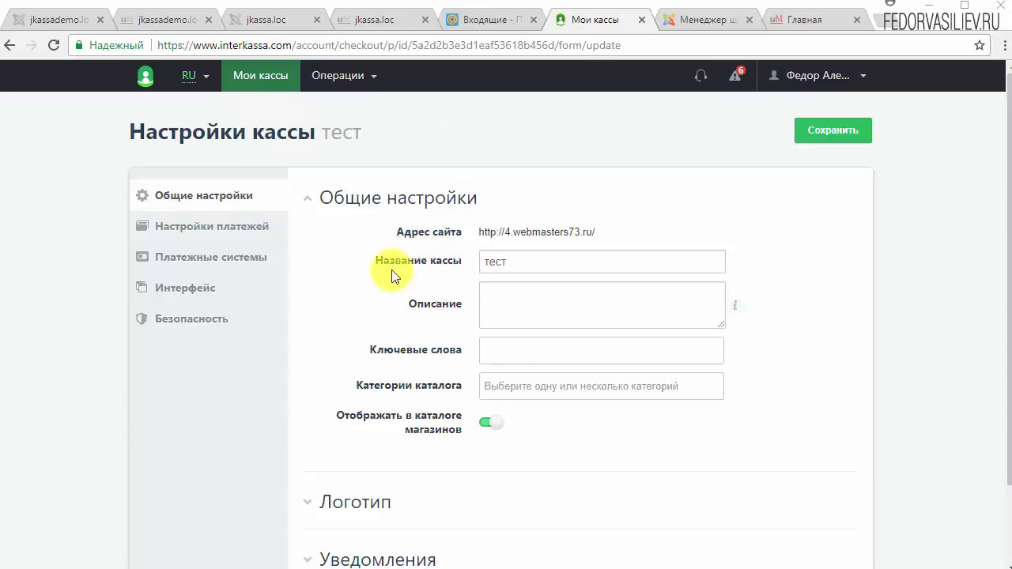
- Review the checkout's name, description and keywords fields in the general settings, including the help note for the description
{"action": "left_click_drag", "start_coordinate": [526, 259], "coordinate": [372, 274]}
{"action": "key", "text": "BackSpace"}
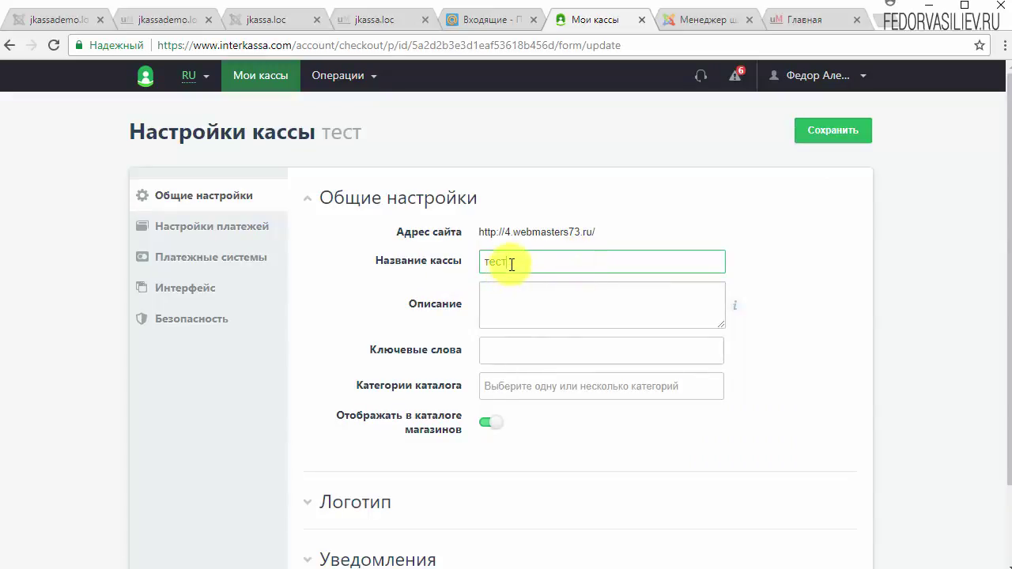
{"action": "type", "text": "тест"}
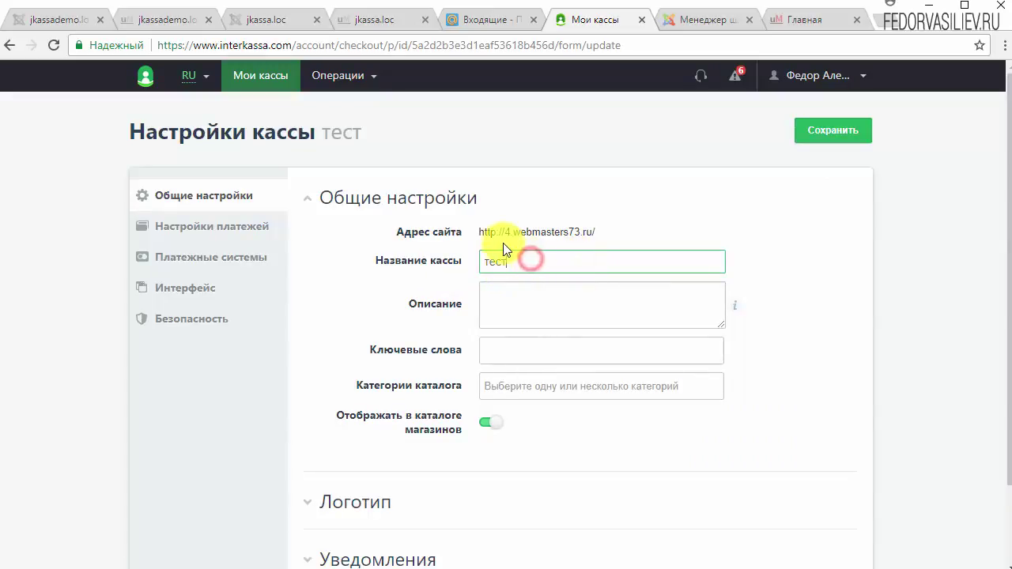
{"action": "key", "text": "shift+Left"}
{"action": "key", "text": "shift+Left"}
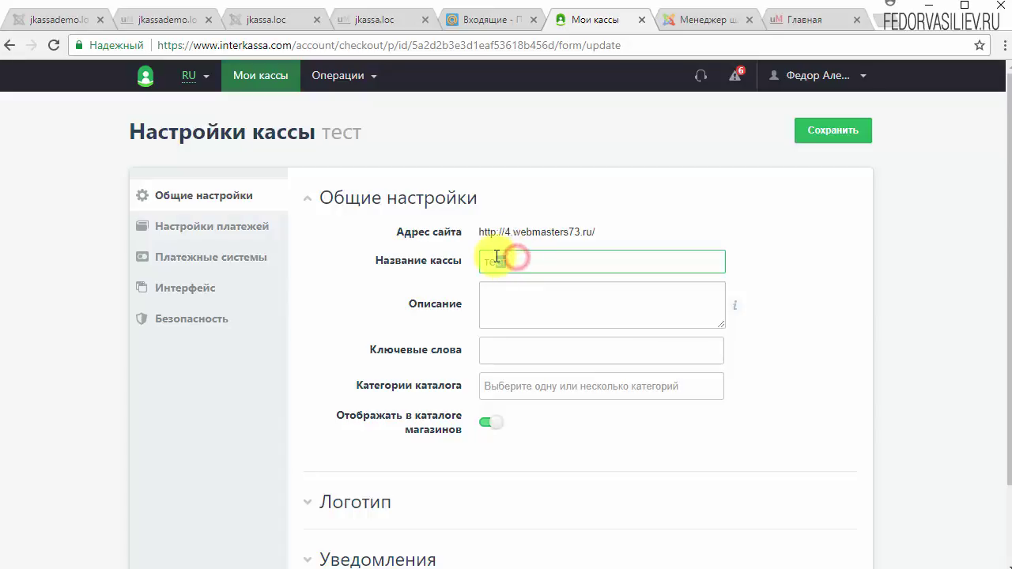
{"action": "left_click", "coordinate": [519, 297]}
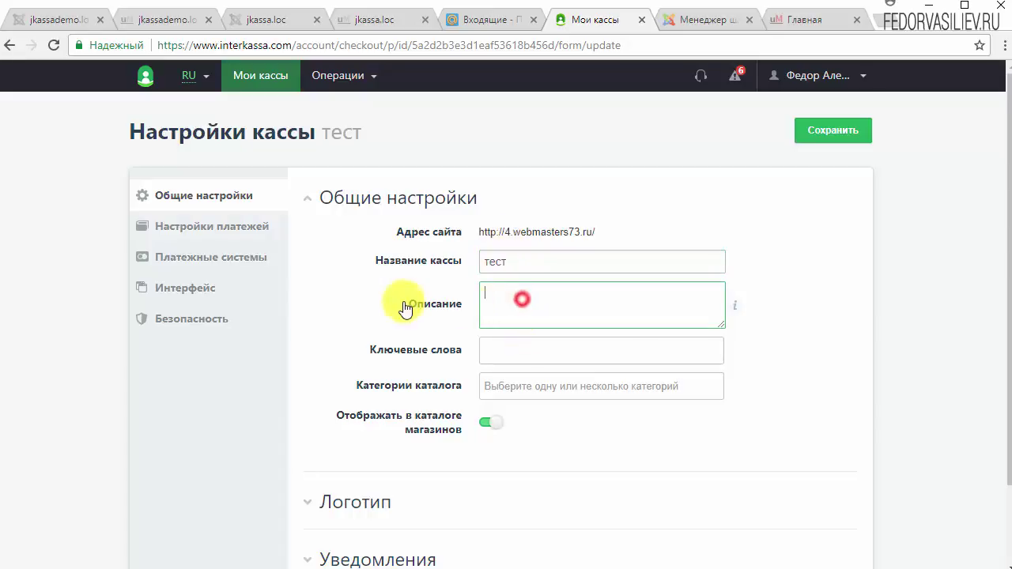
{"action": "left_click", "coordinate": [737, 308]}
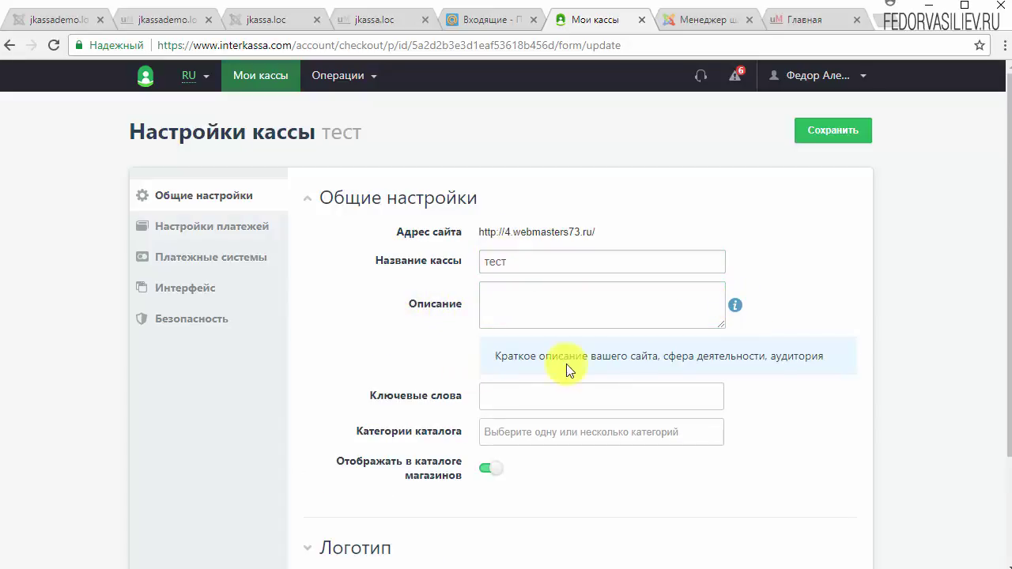
{"action": "left_click", "coordinate": [733, 304]}
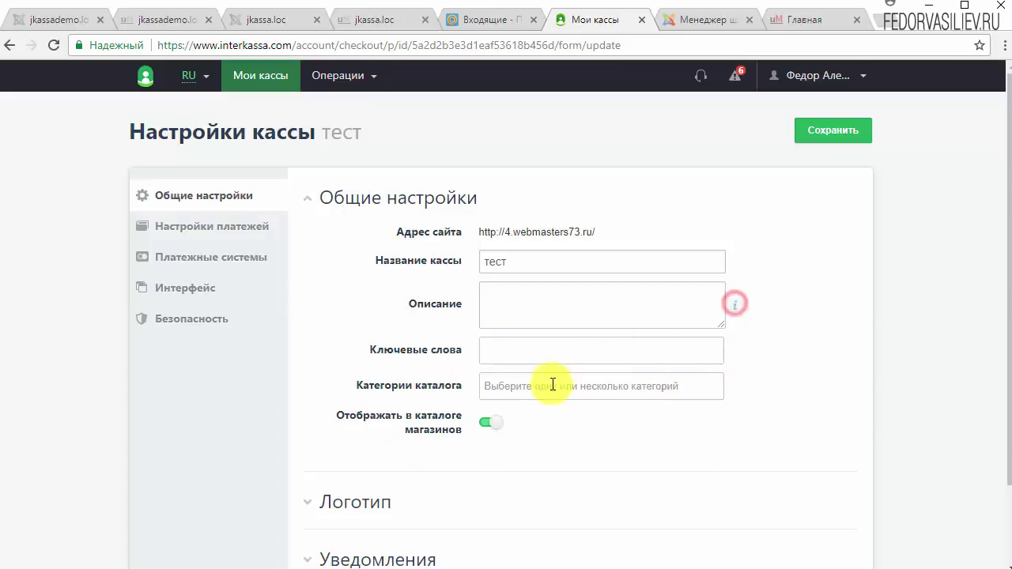
{"action": "left_click", "coordinate": [489, 350]}
{"action": "left_click", "coordinate": [731, 420]}
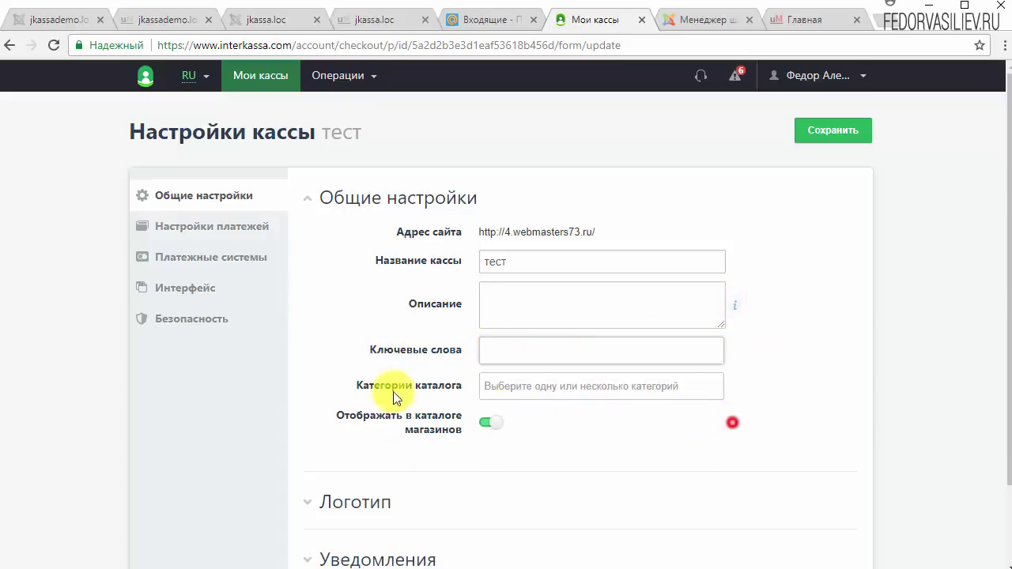
- Assign the catalogue categories Игры, Платежные системы and Форекс to the checkout
{"action": "left_click", "coordinate": [510, 390]}
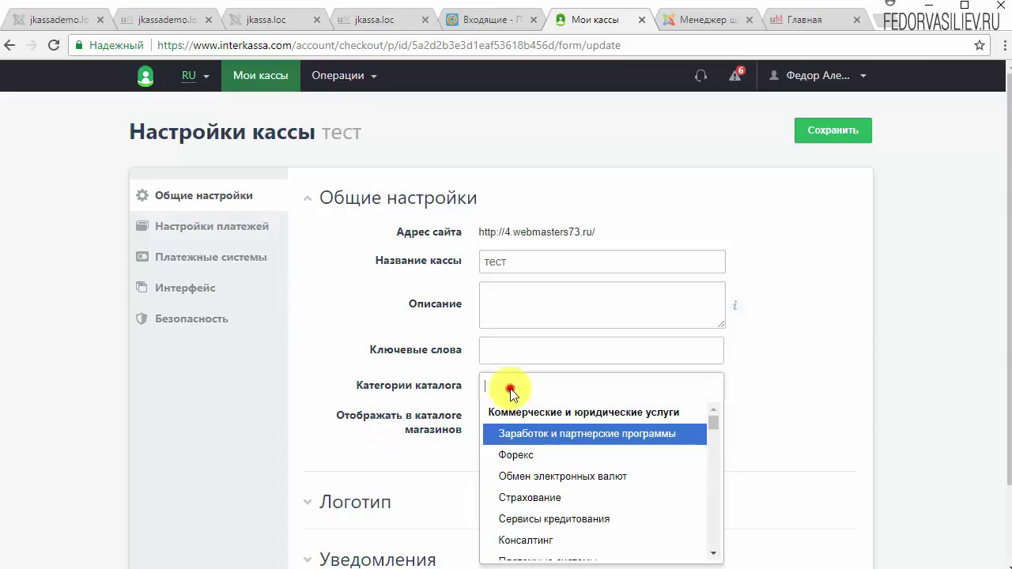
{"action": "scroll", "coordinate": [518, 467], "scroll_direction": "down", "scroll_amount": 1}
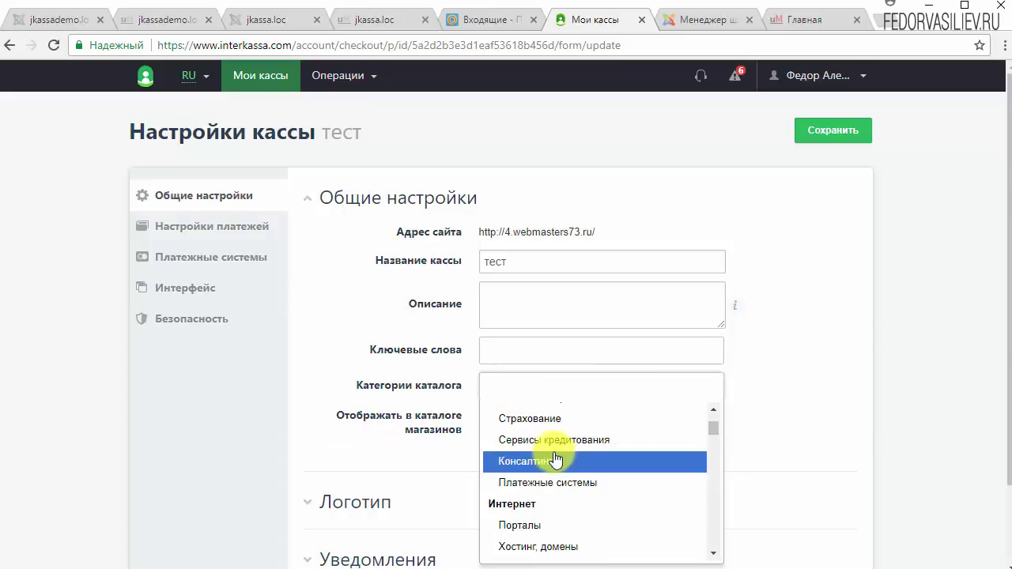
{"action": "scroll", "coordinate": [522, 461], "scroll_direction": "down", "scroll_amount": 1}
{"action": "scroll", "coordinate": [568, 474], "scroll_direction": "down", "scroll_amount": 2}
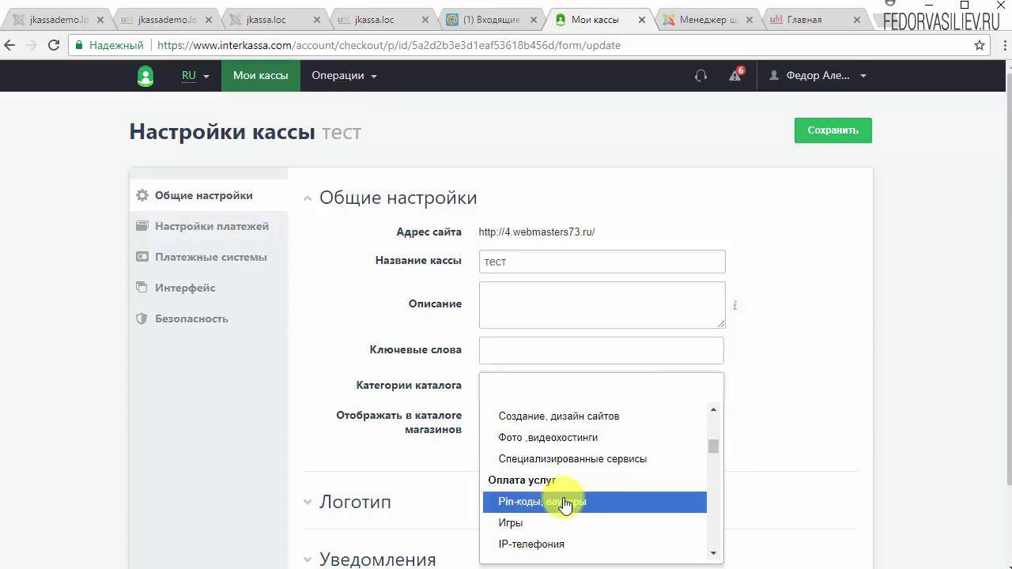
{"action": "left_click", "coordinate": [555, 525]}
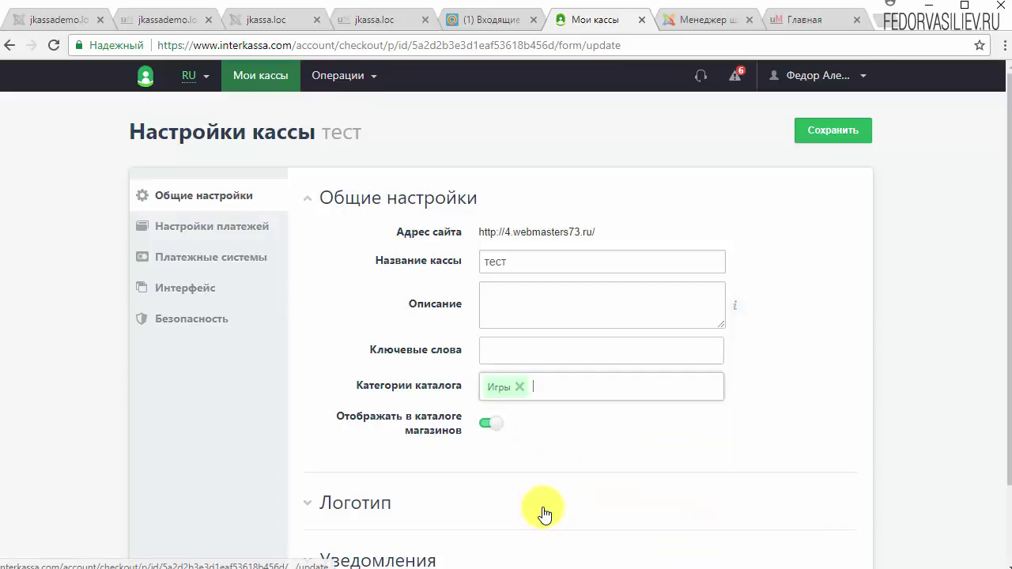
{"action": "scroll", "coordinate": [576, 477], "scroll_direction": "down", "scroll_amount": 2}
{"action": "left_click", "coordinate": [558, 484]}
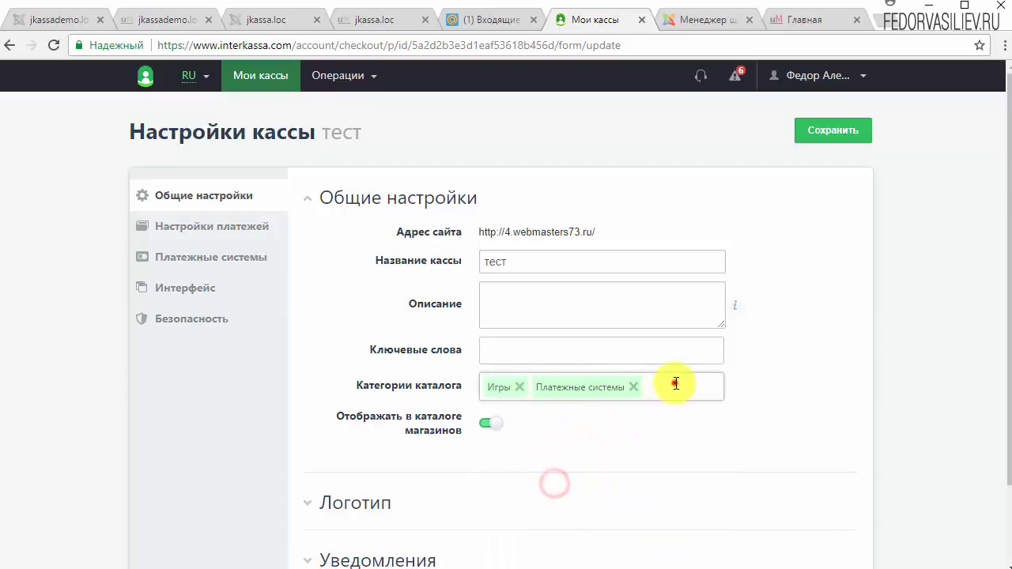
{"action": "left_click", "coordinate": [675, 383]}
{"action": "left_click", "coordinate": [622, 453]}
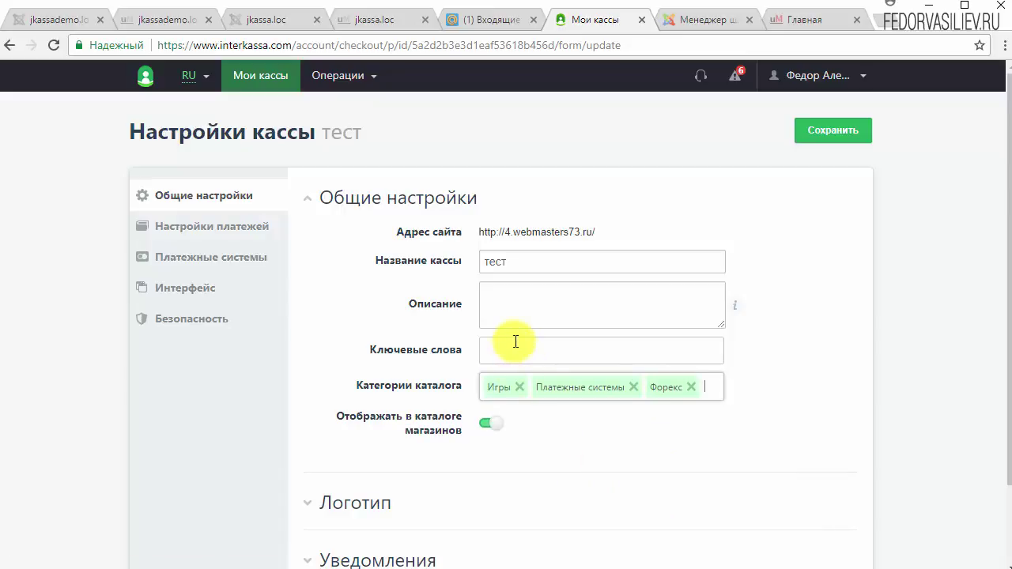
{"action": "scroll", "coordinate": [426, 344], "scroll_direction": "down", "scroll_amount": 1}
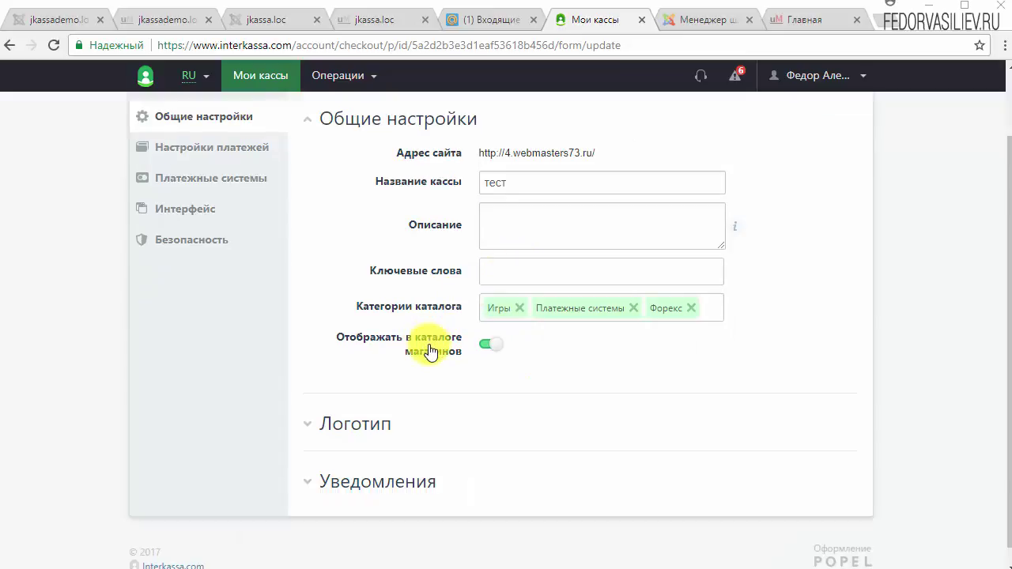
{"action": "left_click", "coordinate": [484, 349]}
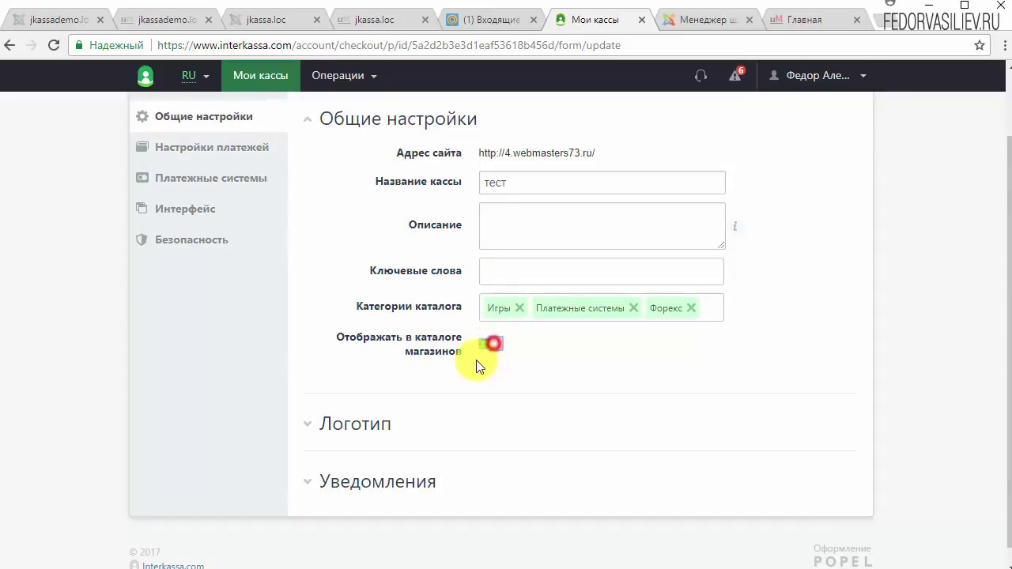
- Expand the logo section (Логотип) and upload 5.png from the ЛОГО > готовый folder as the checkout's logo
{"action": "scroll", "coordinate": [352, 427], "scroll_direction": "down", "scroll_amount": 1}
{"action": "left_click", "coordinate": [355, 415]}
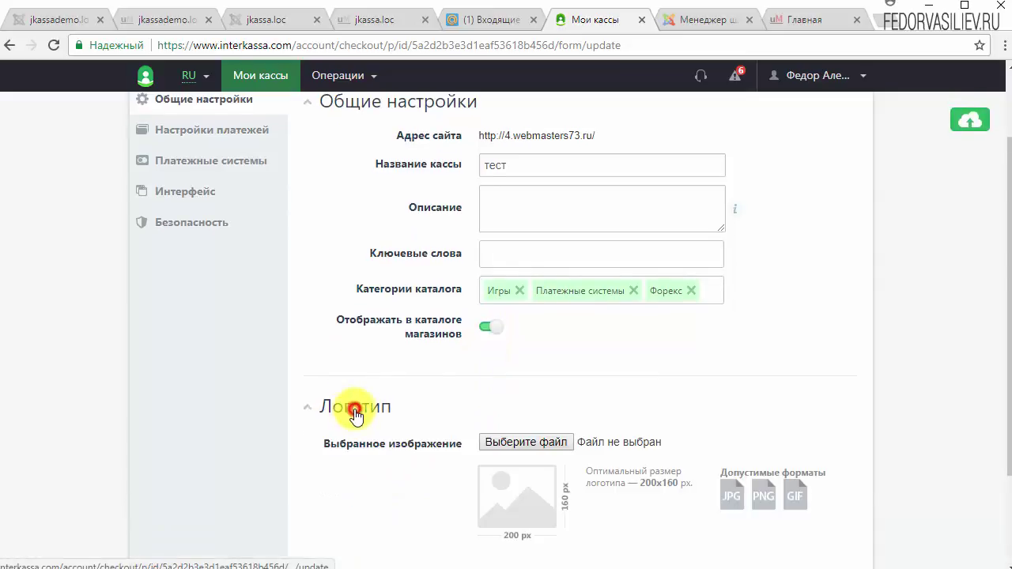
{"action": "scroll", "coordinate": [364, 408], "scroll_direction": "down", "scroll_amount": 3}
{"action": "scroll", "coordinate": [364, 400], "scroll_direction": "up", "scroll_amount": 2}
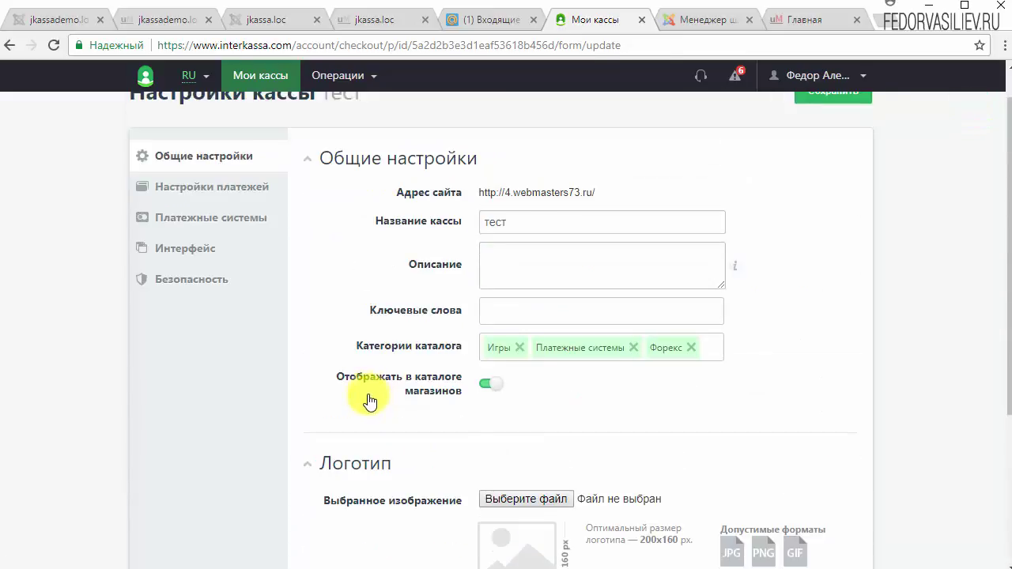
{"action": "scroll", "coordinate": [340, 356], "scroll_direction": "down", "scroll_amount": 2}
{"action": "scroll", "coordinate": [576, 389], "scroll_direction": "up", "scroll_amount": 1}
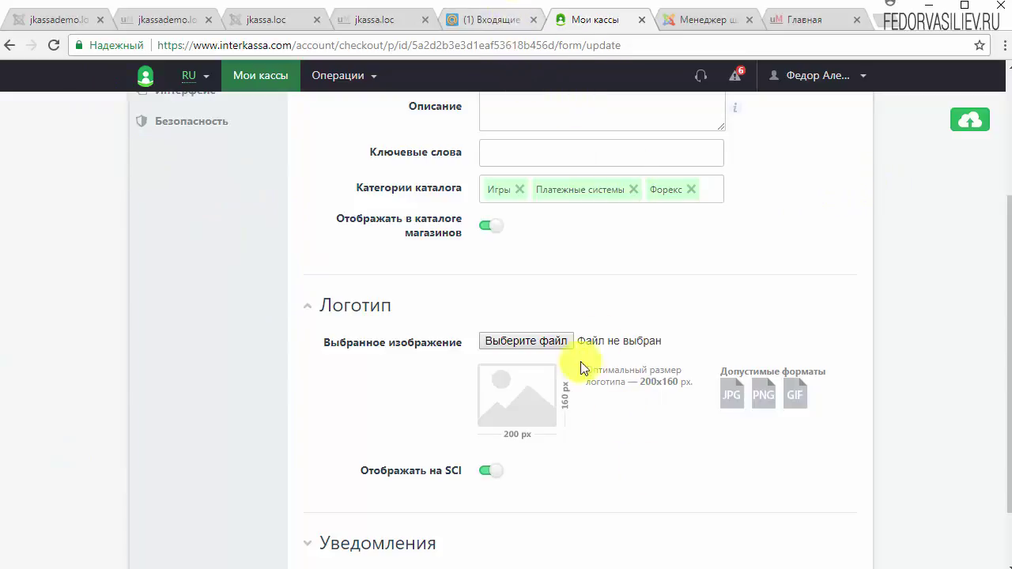
{"action": "left_click", "coordinate": [523, 340]}
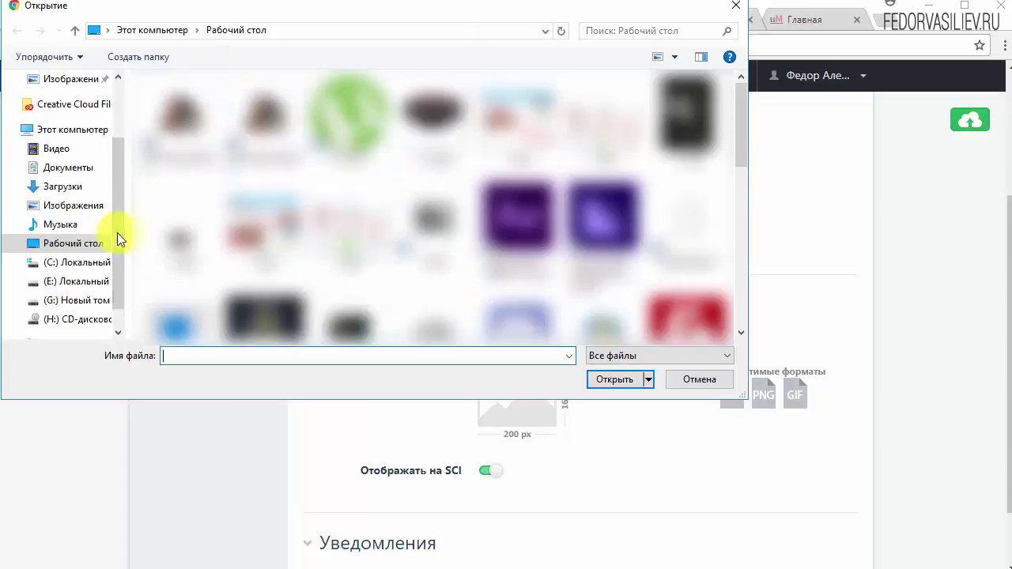
{"action": "left_click", "coordinate": [427, 126]}
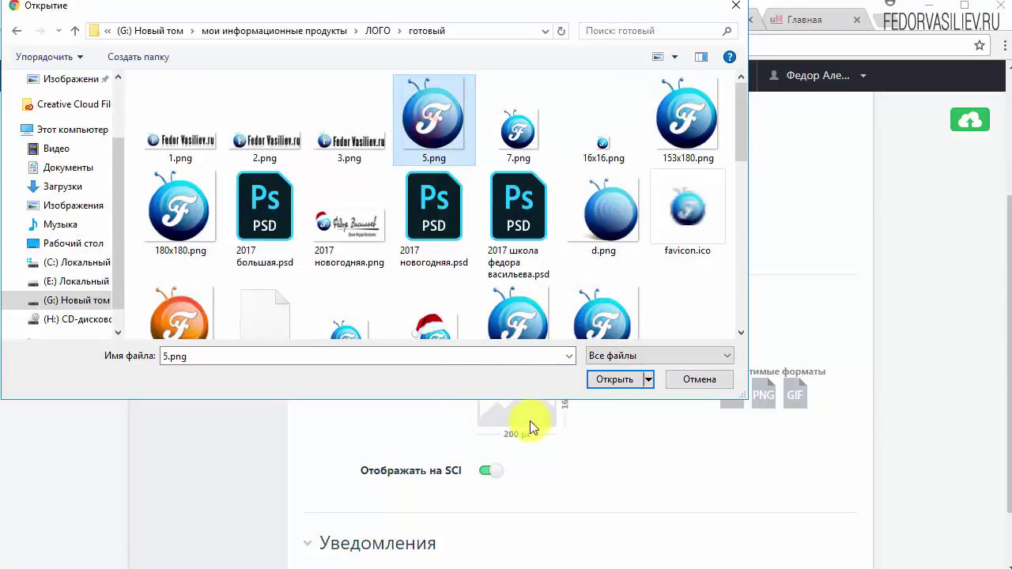
{"action": "left_click", "coordinate": [599, 380]}
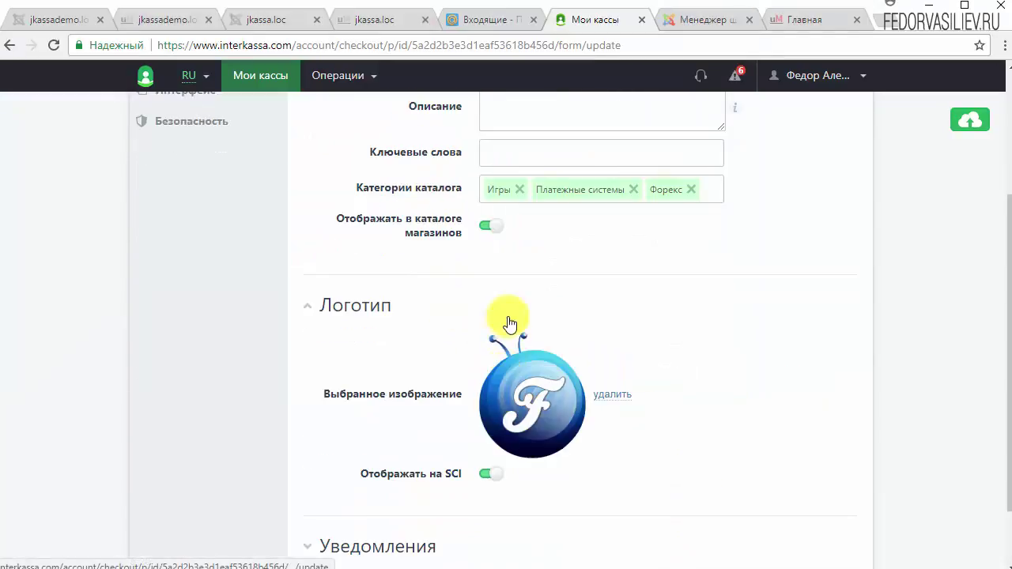
- Expand the notification settings (Уведомления) and try switching SMS and e-mail notifications on and back off
{"action": "scroll", "coordinate": [691, 343], "scroll_direction": "down", "scroll_amount": 1}
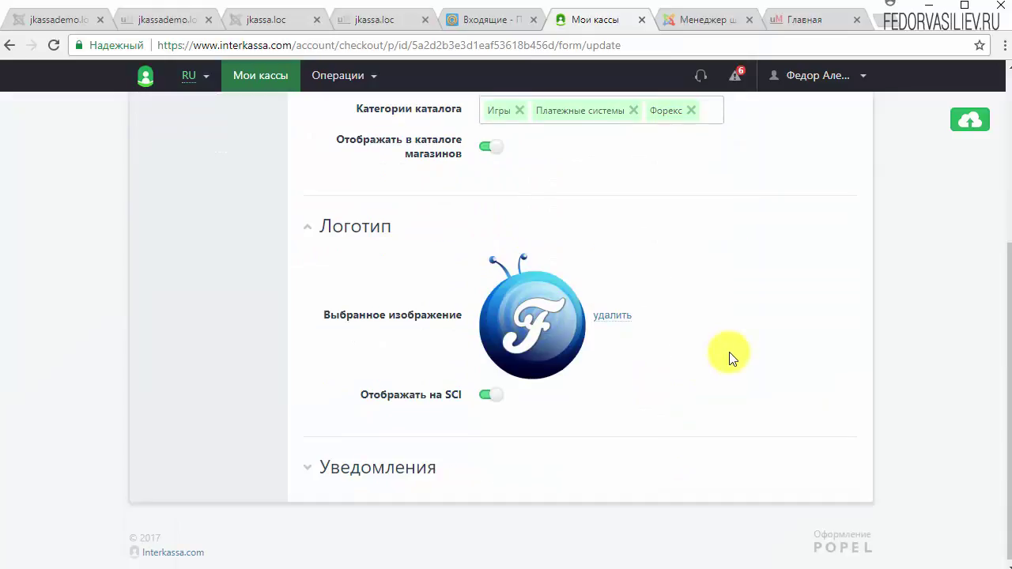
{"action": "left_click", "coordinate": [382, 470]}
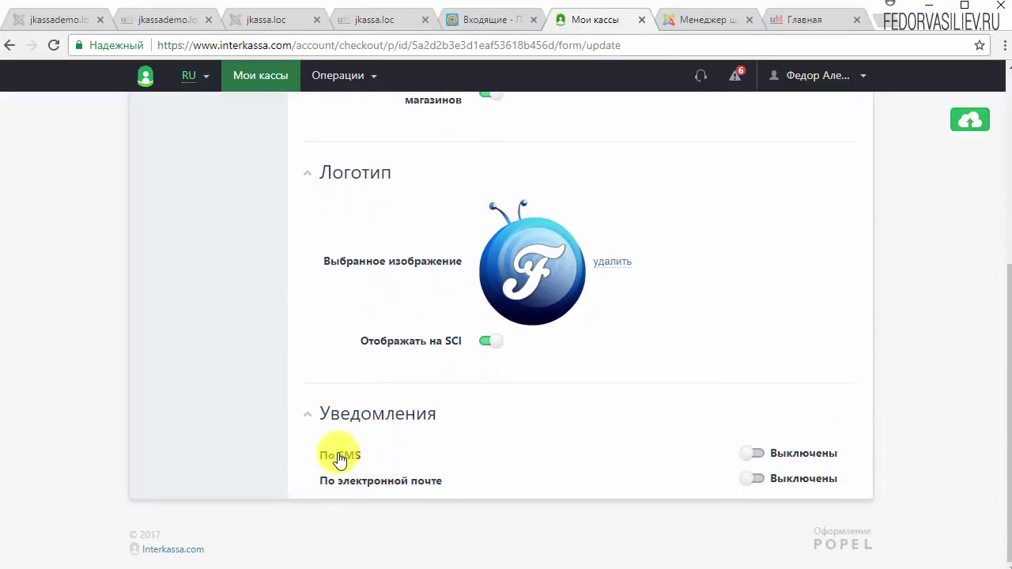
{"action": "left_click", "coordinate": [765, 455]}
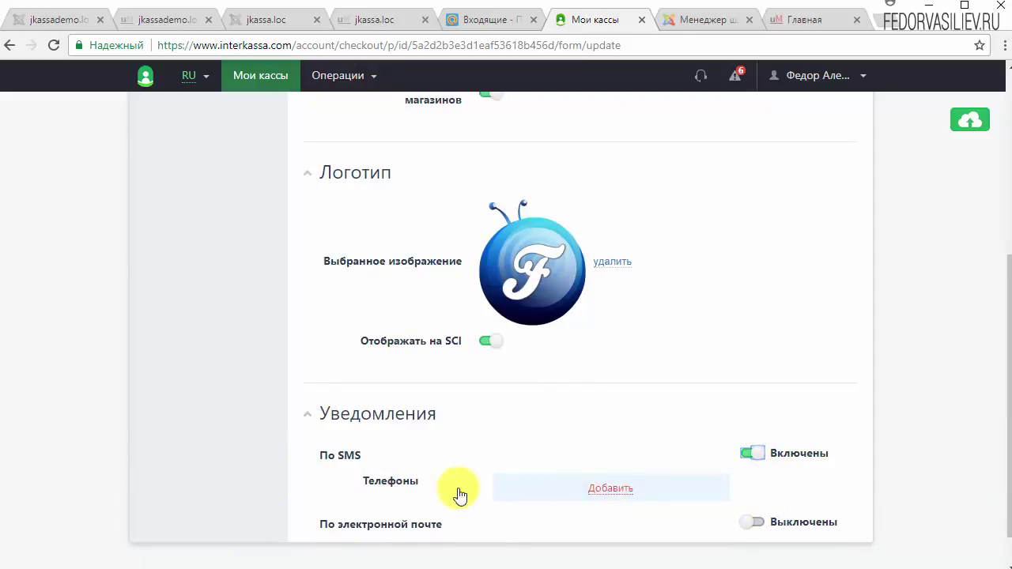
{"action": "left_click", "coordinate": [744, 456]}
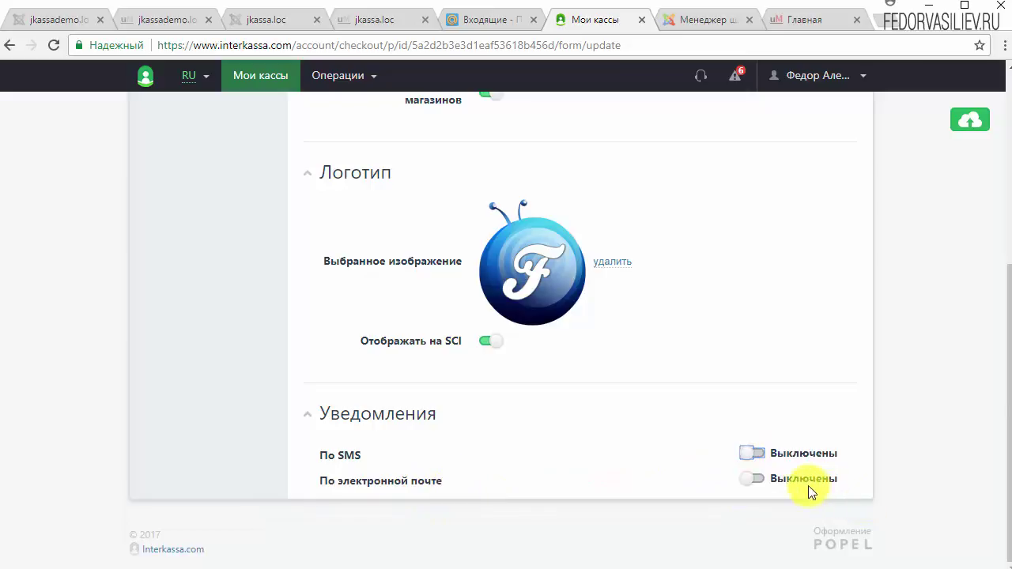
{"action": "left_click", "coordinate": [764, 479]}
{"action": "left_click", "coordinate": [746, 479]}
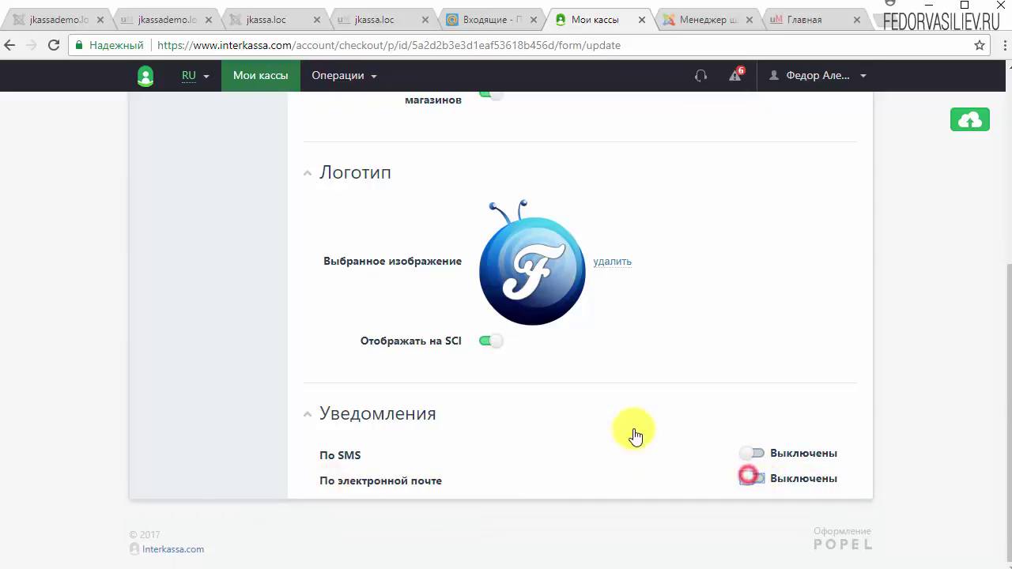
- Save the checkout's general settings and look over the saved page
{"action": "scroll", "coordinate": [640, 427], "scroll_direction": "up", "scroll_amount": 5}
{"action": "left_click", "coordinate": [829, 129]}
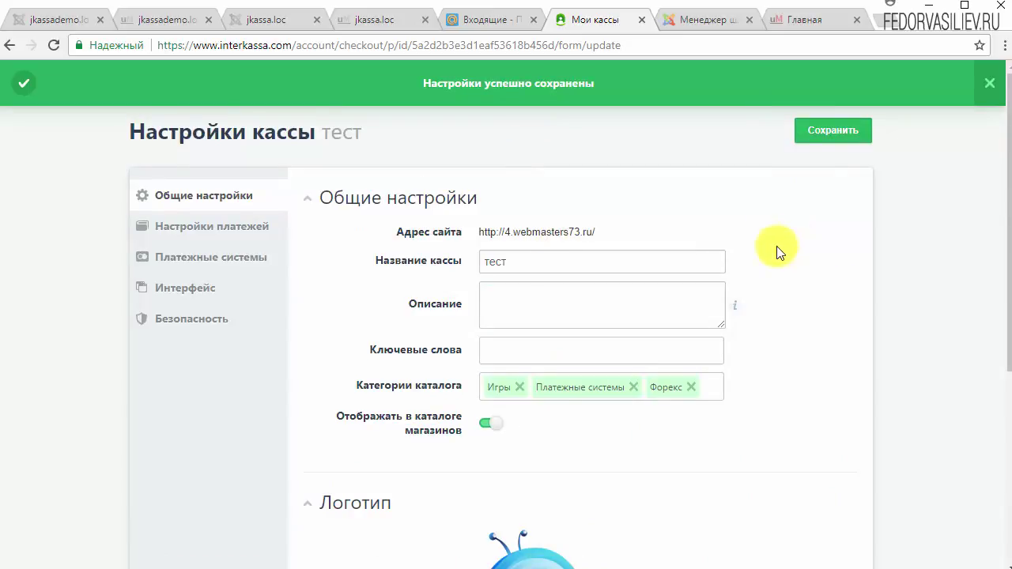
{"action": "scroll", "coordinate": [777, 251], "scroll_direction": "down", "scroll_amount": 3}
{"action": "scroll", "coordinate": [776, 246], "scroll_direction": "up", "scroll_amount": 3}
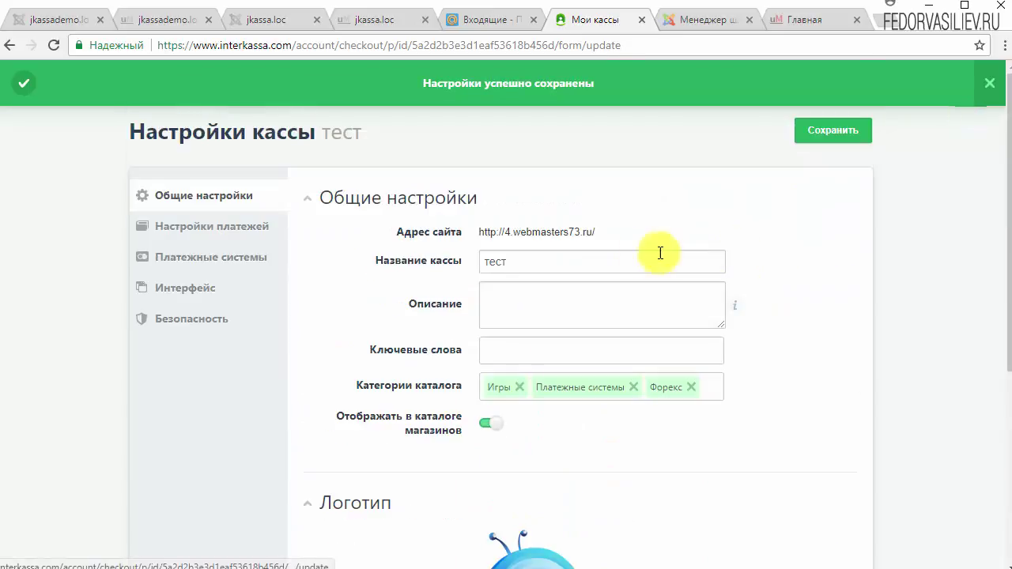
- In the payment settings, add UAH as a checkout currency, enable the payment uniqueness check and save
{"action": "left_click", "coordinate": [218, 235]}
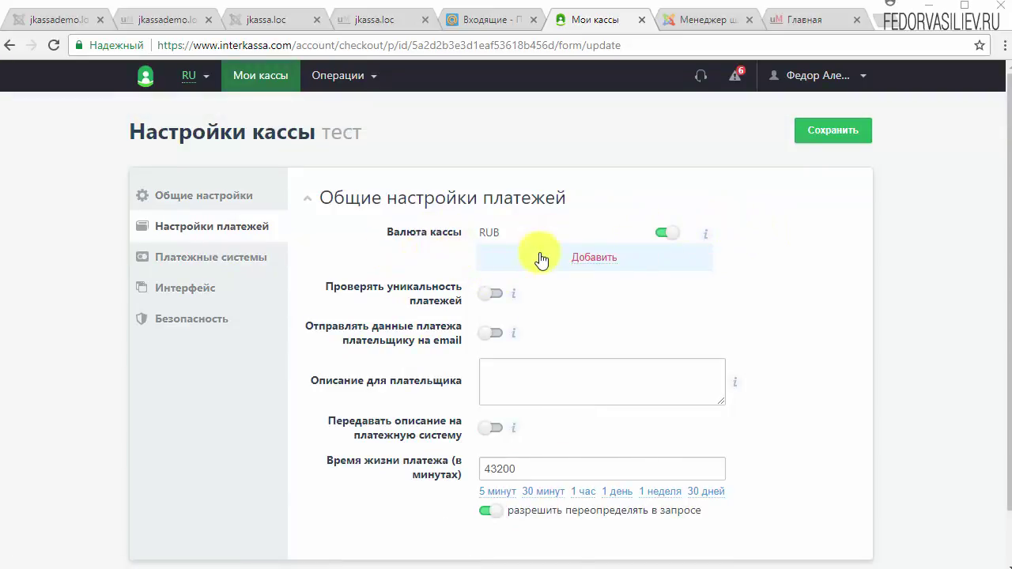
{"action": "left_click", "coordinate": [592, 258]}
{"action": "left_click", "coordinate": [566, 264]}
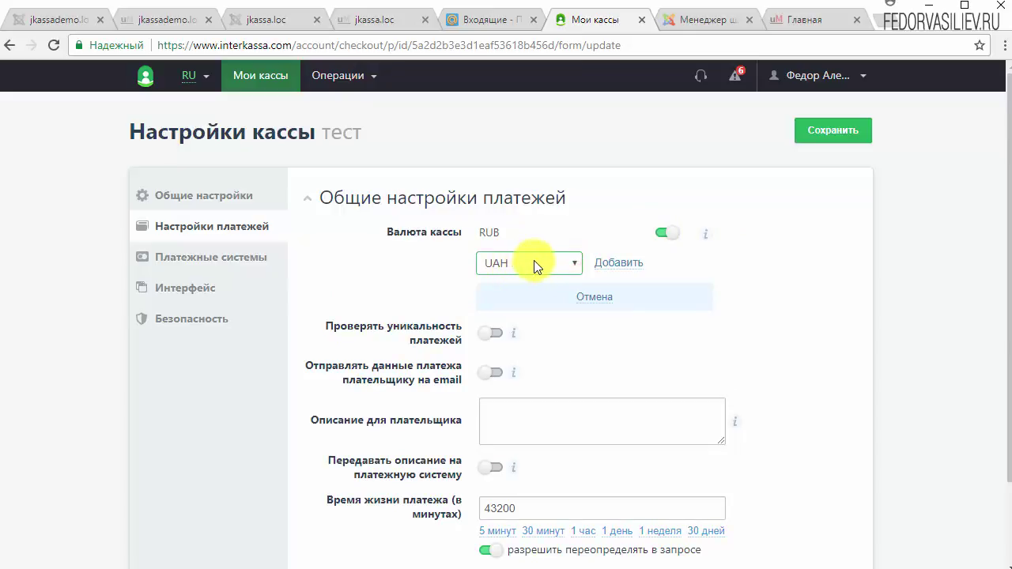
{"action": "left_click", "coordinate": [629, 262]}
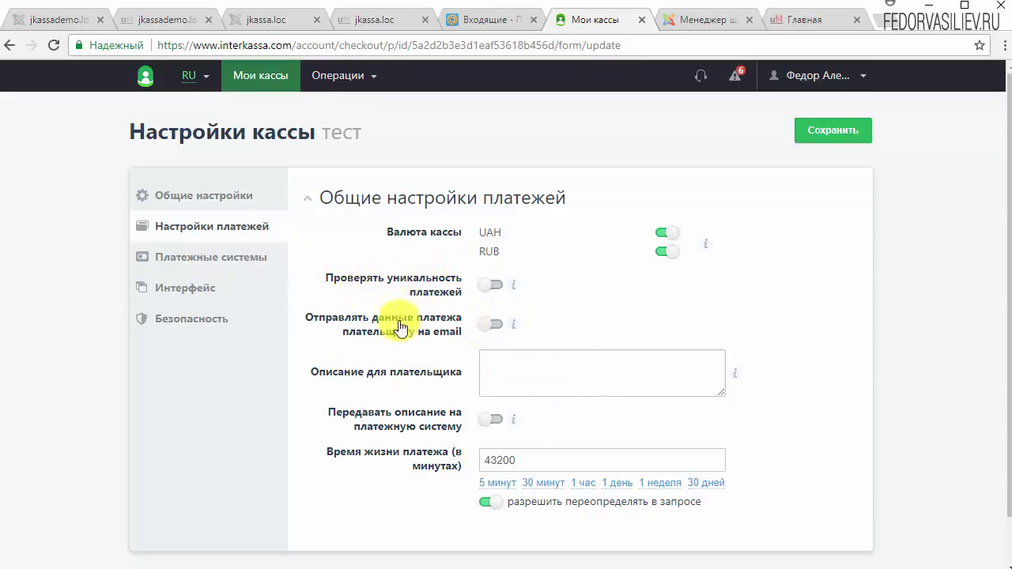
{"action": "left_click", "coordinate": [499, 286]}
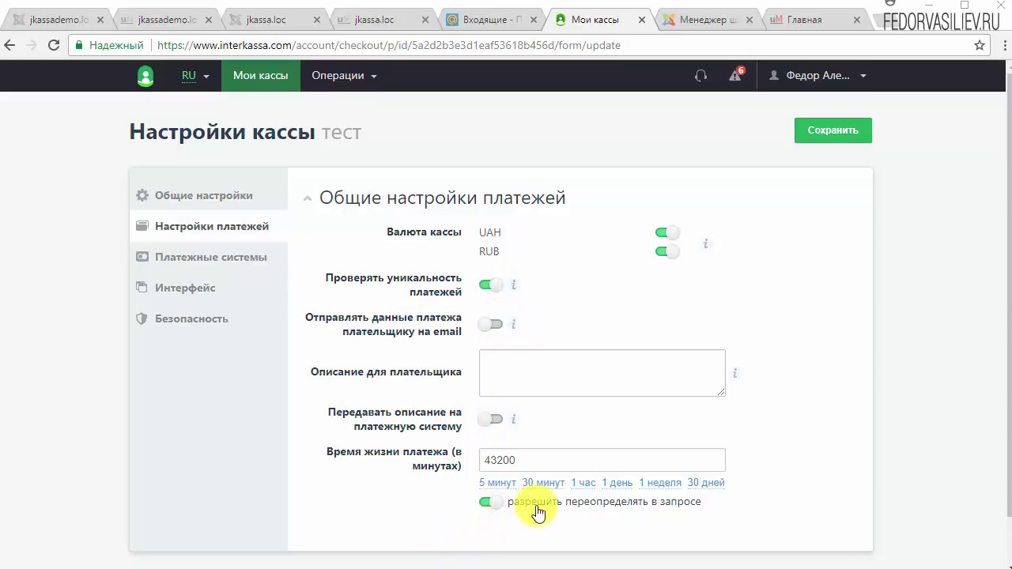
{"action": "left_click", "coordinate": [833, 130]}
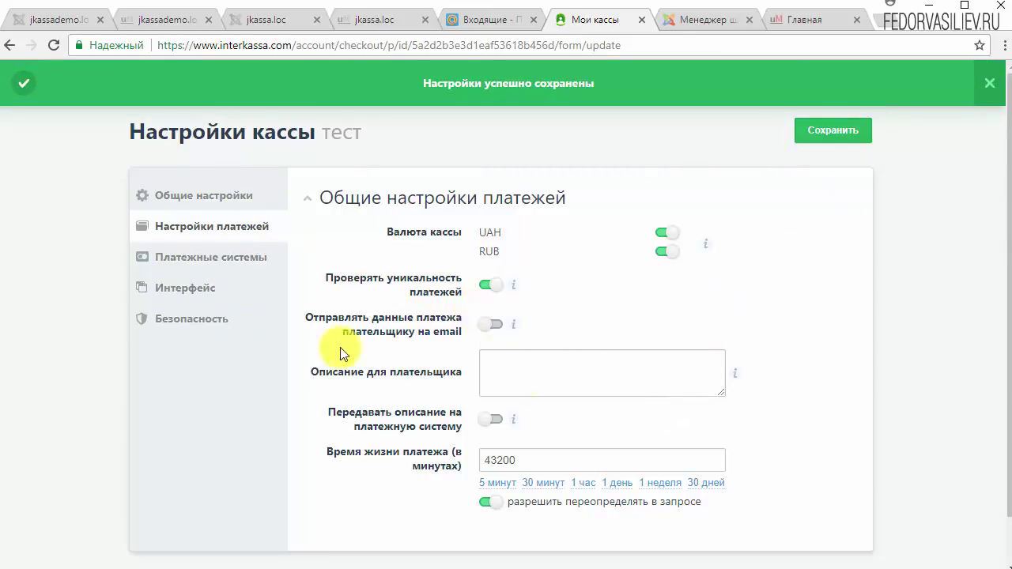
- In the checkout's payment systems settings, find the test payment system (Тестовая платежная система) and enable it
{"action": "left_click", "coordinate": [189, 268]}
{"action": "scroll", "coordinate": [451, 382], "scroll_direction": "down", "scroll_amount": 3}
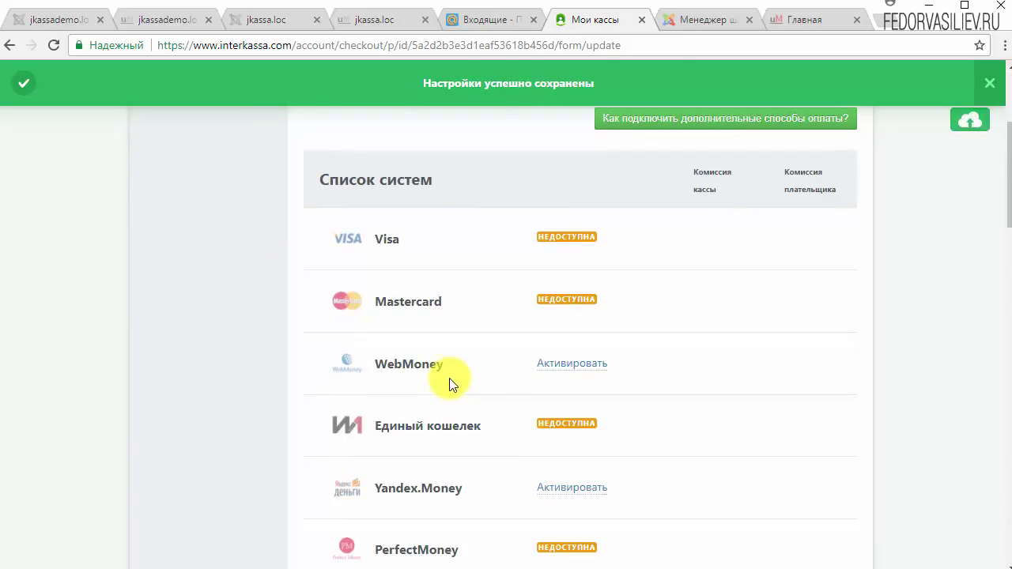
{"action": "scroll", "coordinate": [440, 378], "scroll_direction": "up", "scroll_amount": 4}
{"action": "scroll", "coordinate": [435, 371], "scroll_direction": "down", "scroll_amount": 3}
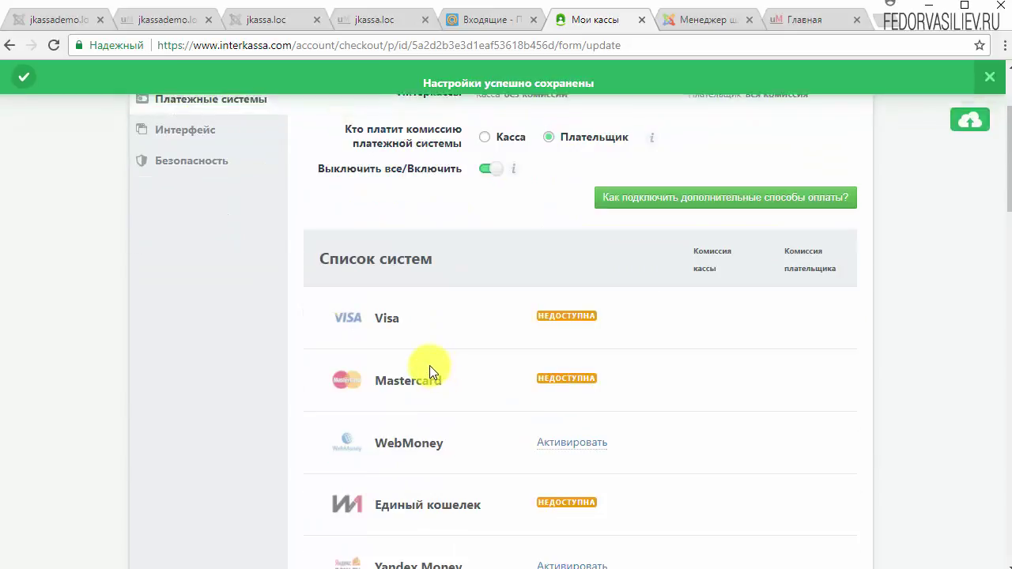
{"action": "scroll", "coordinate": [450, 257], "scroll_direction": "down", "scroll_amount": 1}
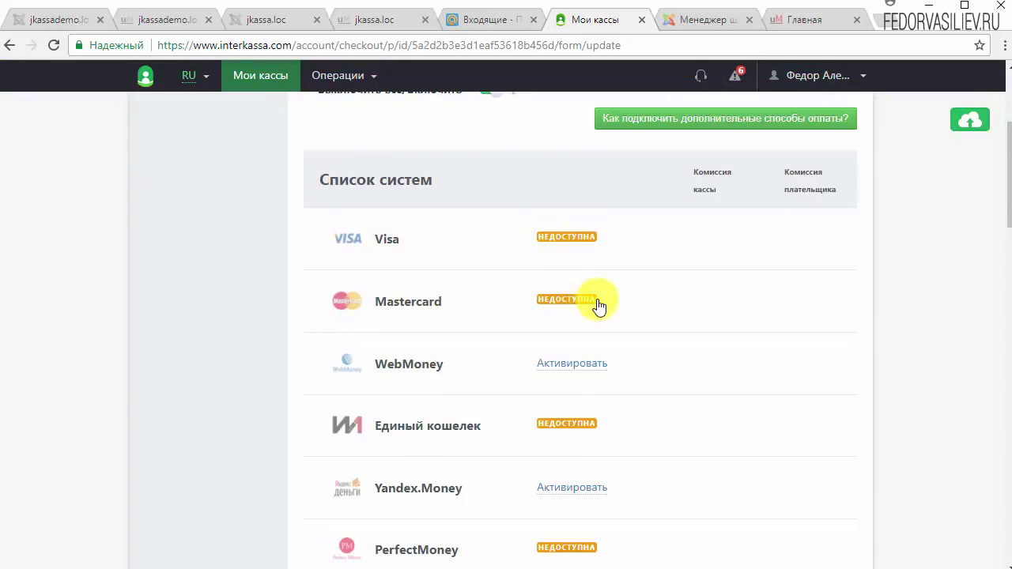
{"action": "scroll", "coordinate": [598, 302], "scroll_direction": "down", "scroll_amount": 1}
{"action": "scroll", "coordinate": [524, 298], "scroll_direction": "down", "scroll_amount": 4}
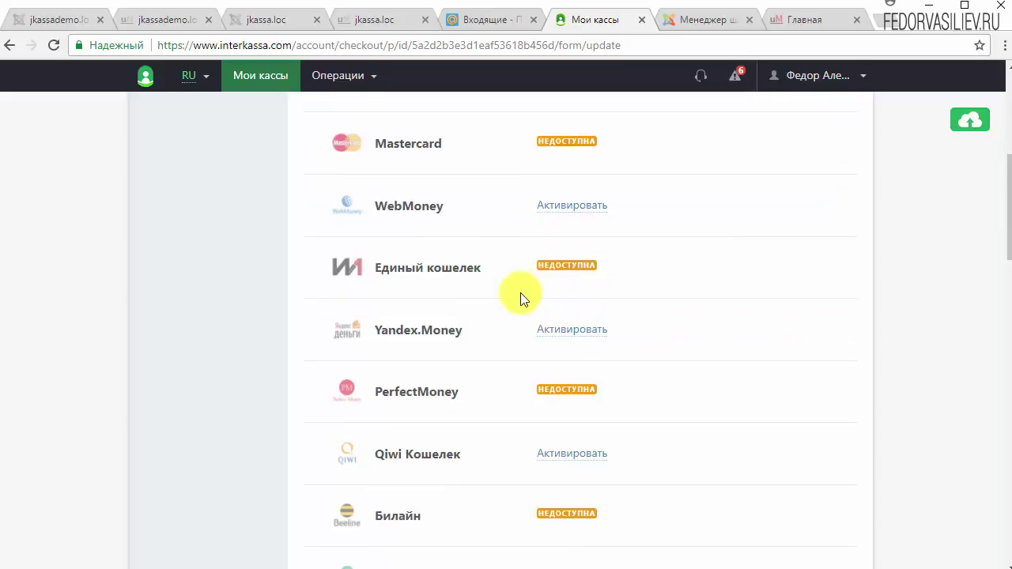
{"action": "scroll", "coordinate": [520, 299], "scroll_direction": "down", "scroll_amount": 2}
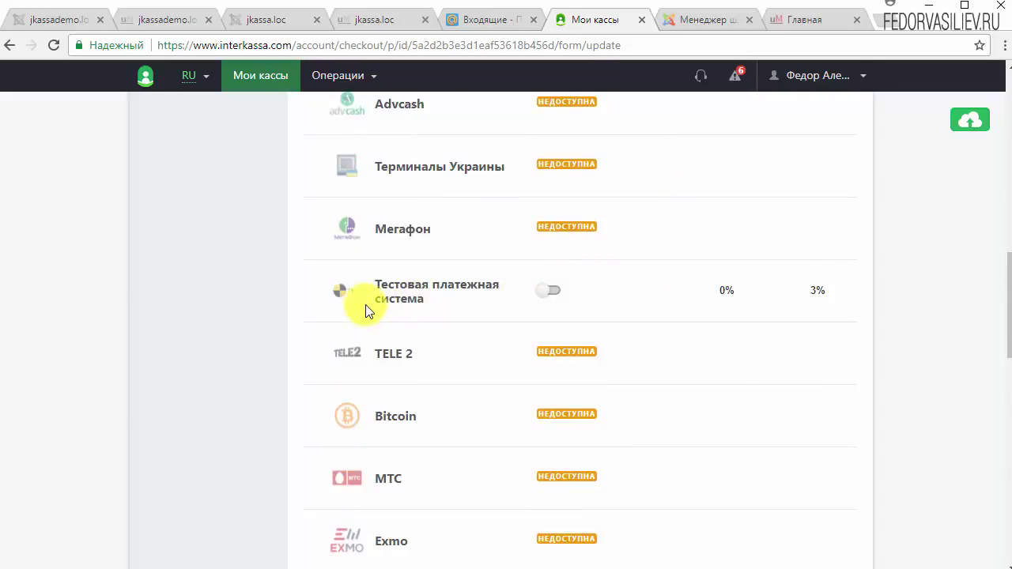
{"action": "left_click_drag", "start_coordinate": [435, 304], "coordinate": [459, 311]}
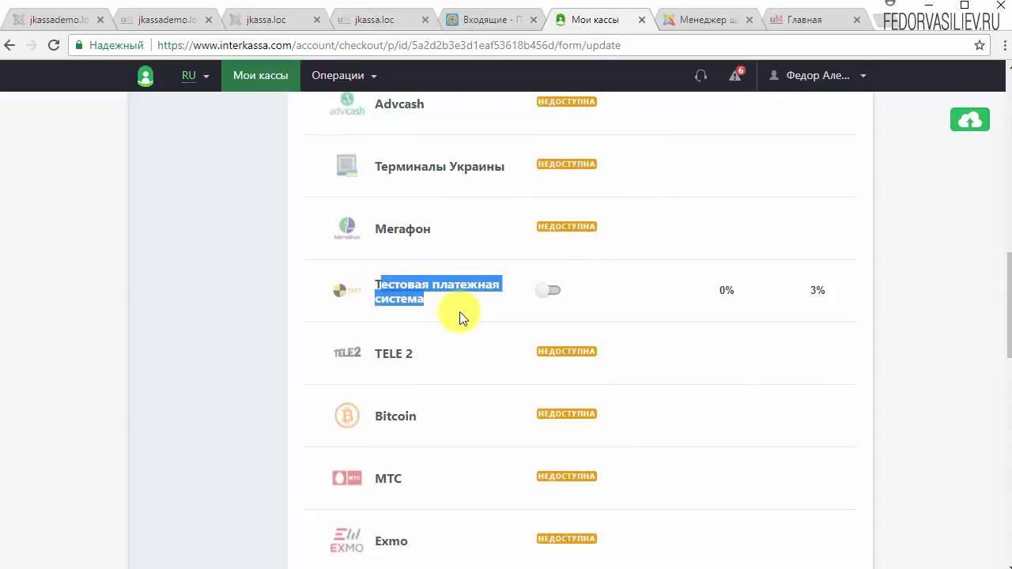
{"action": "left_click", "coordinate": [460, 311]}
{"action": "left_click", "coordinate": [551, 292]}
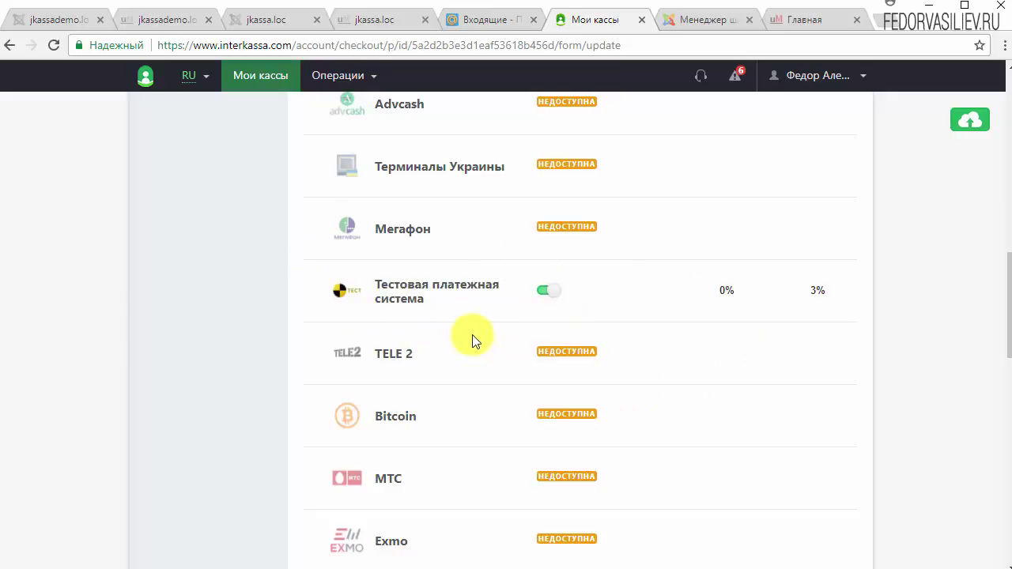
- Look through the list of payment systems, checking the availability of each, including WebMoney, Yandex.Money and Qiwi Кошелек
{"action": "scroll", "coordinate": [387, 332], "scroll_direction": "up", "scroll_amount": 2}
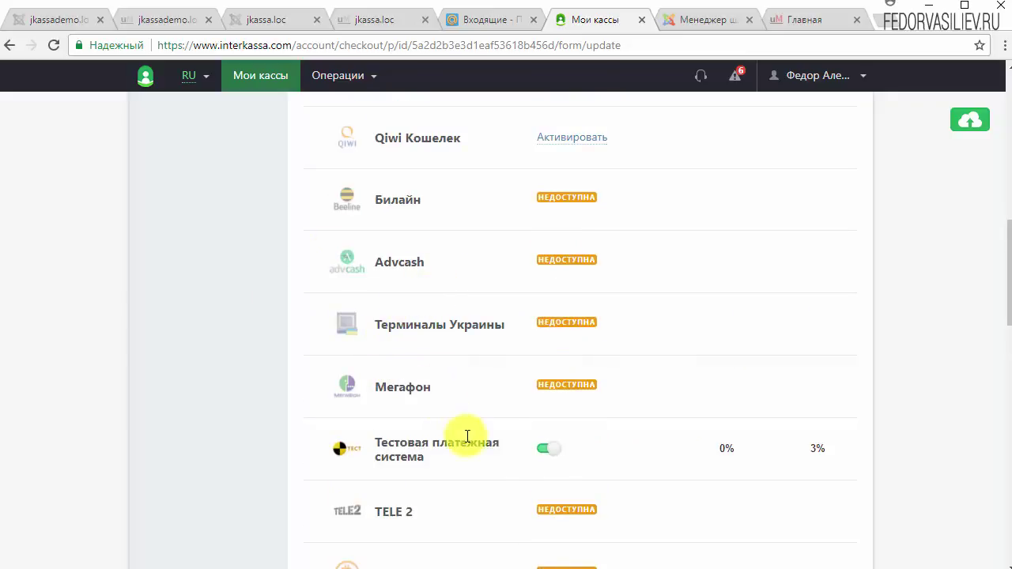
{"action": "scroll", "coordinate": [472, 409], "scroll_direction": "down", "scroll_amount": 5}
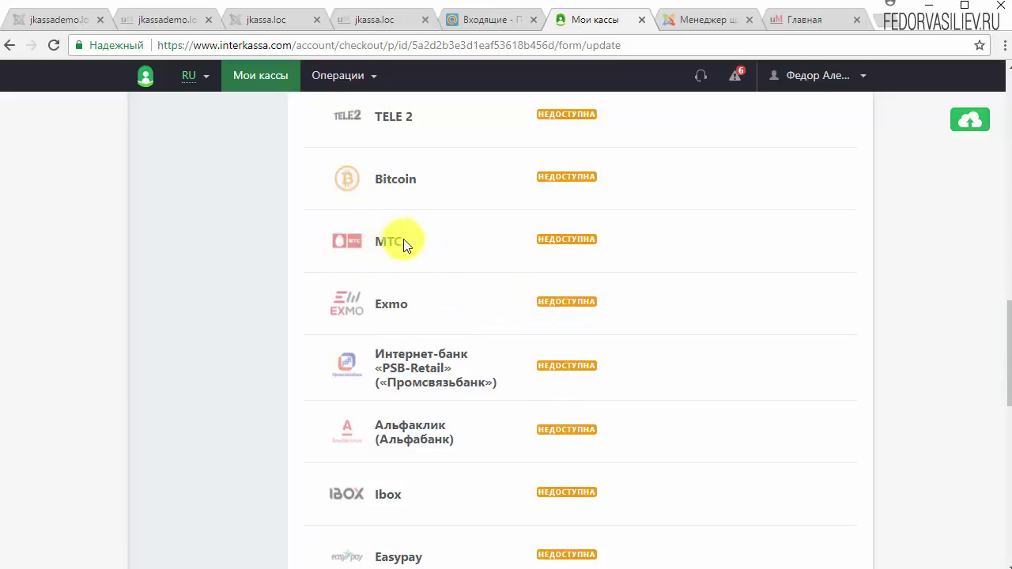
{"action": "scroll", "coordinate": [468, 381], "scroll_direction": "down", "scroll_amount": 2}
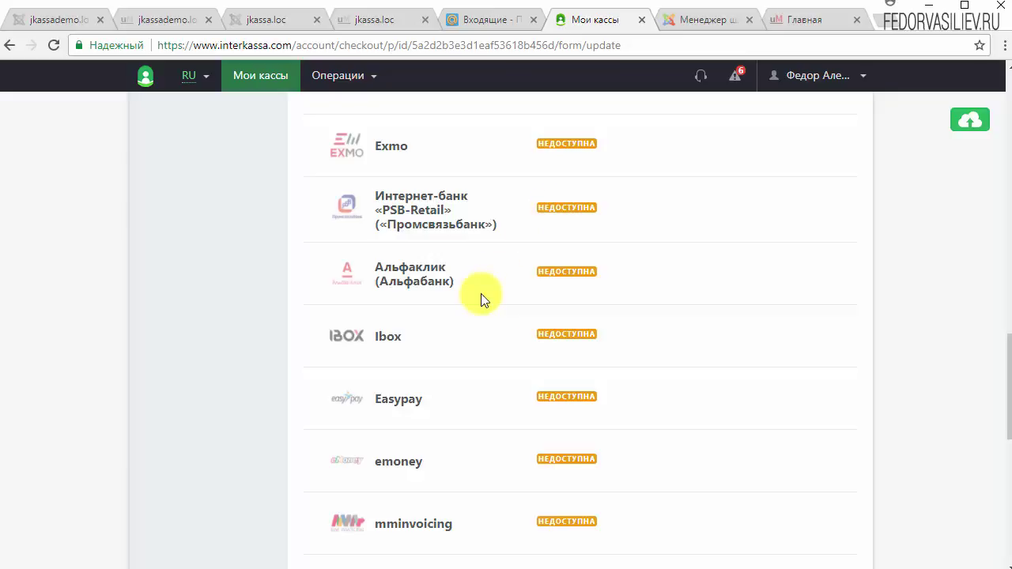
{"action": "scroll", "coordinate": [479, 292], "scroll_direction": "up", "scroll_amount": 3}
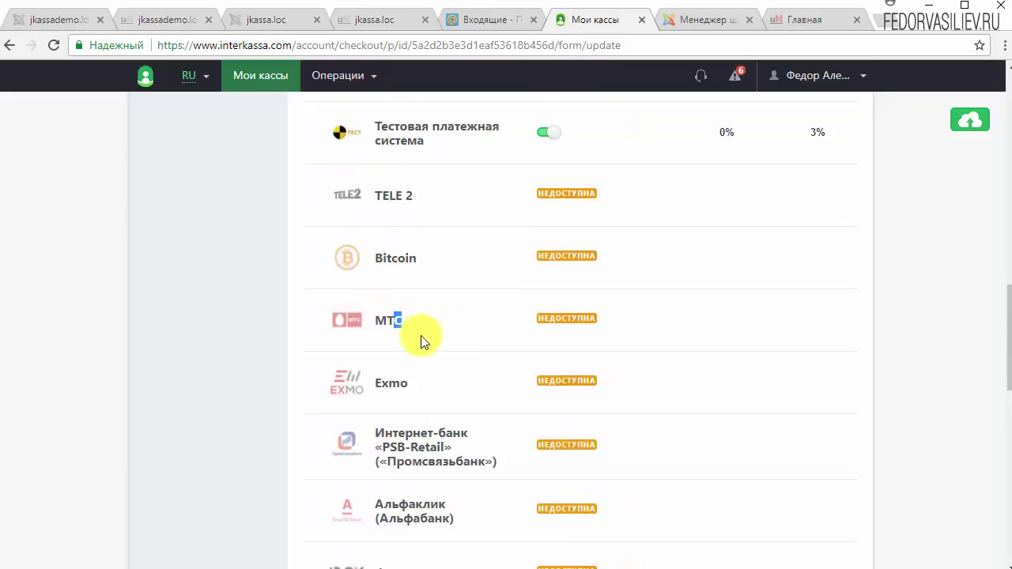
{"action": "left_click", "coordinate": [468, 339]}
{"action": "scroll", "coordinate": [468, 338], "scroll_direction": "down", "scroll_amount": 10}
{"action": "scroll", "coordinate": [533, 425], "scroll_direction": "up", "scroll_amount": 15}
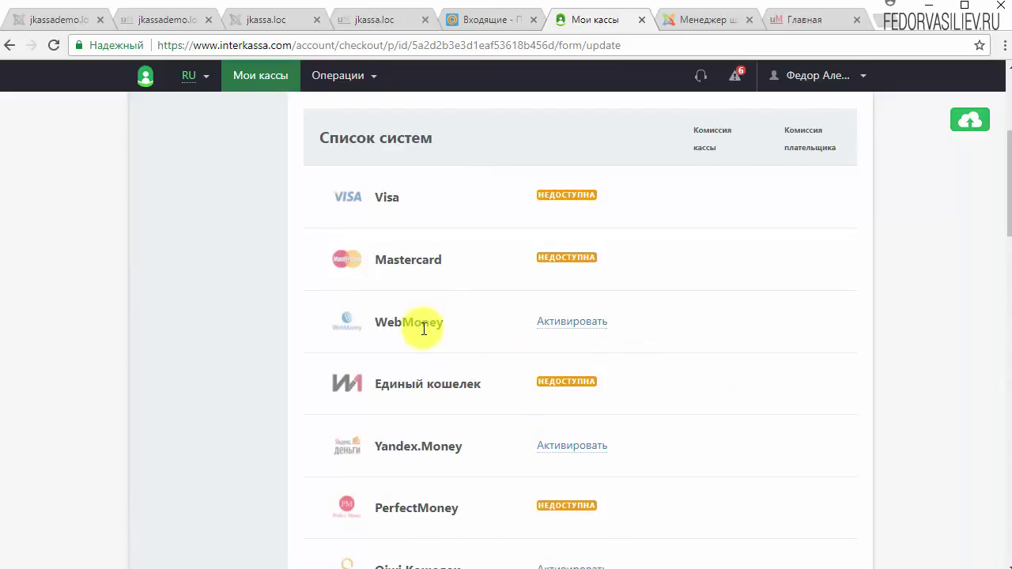
{"action": "left_click_drag", "start_coordinate": [447, 322], "coordinate": [384, 329]}
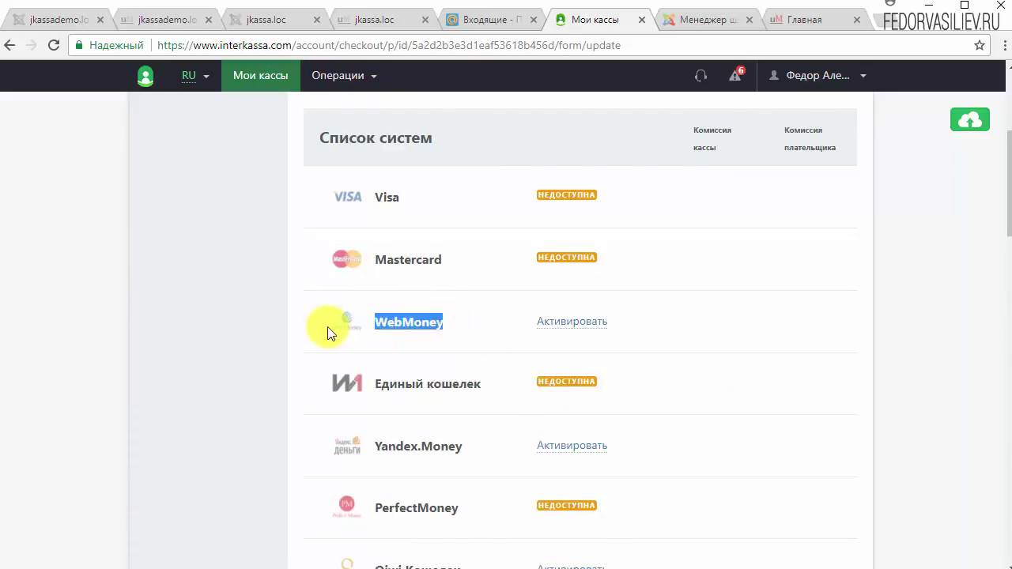
{"action": "left_click", "coordinate": [501, 323]}
{"action": "left_click_drag", "start_coordinate": [447, 322], "coordinate": [388, 323]}
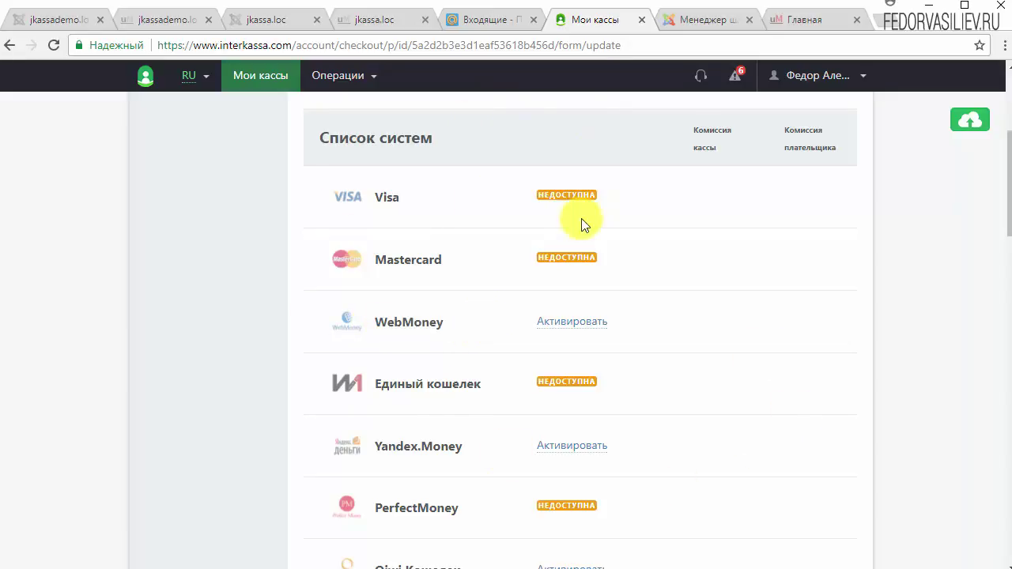
{"action": "scroll", "coordinate": [419, 368], "scroll_direction": "down", "scroll_amount": 2}
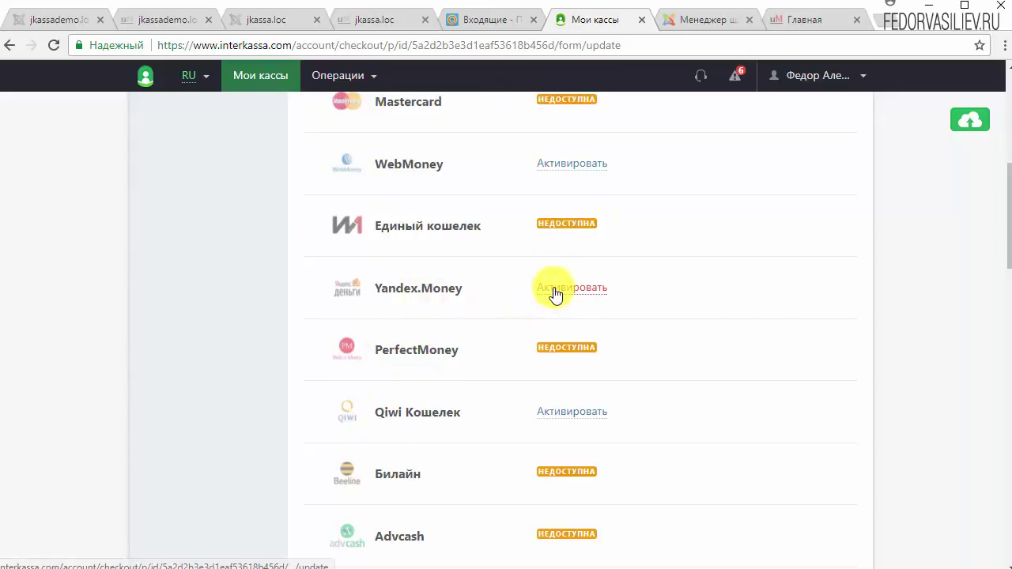
{"action": "left_click", "coordinate": [542, 413]}
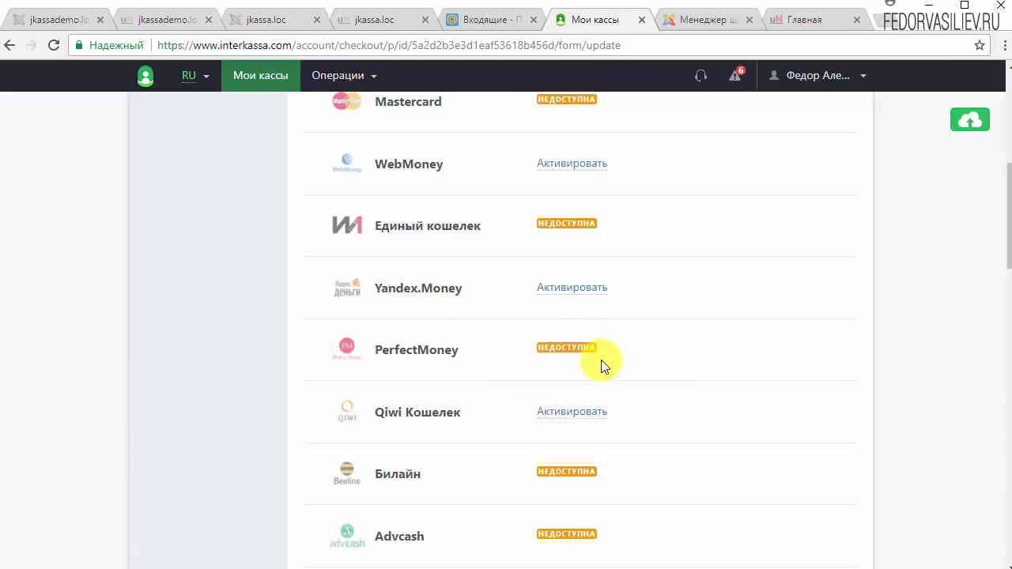
{"action": "scroll", "coordinate": [595, 358], "scroll_direction": "up", "scroll_amount": 2}
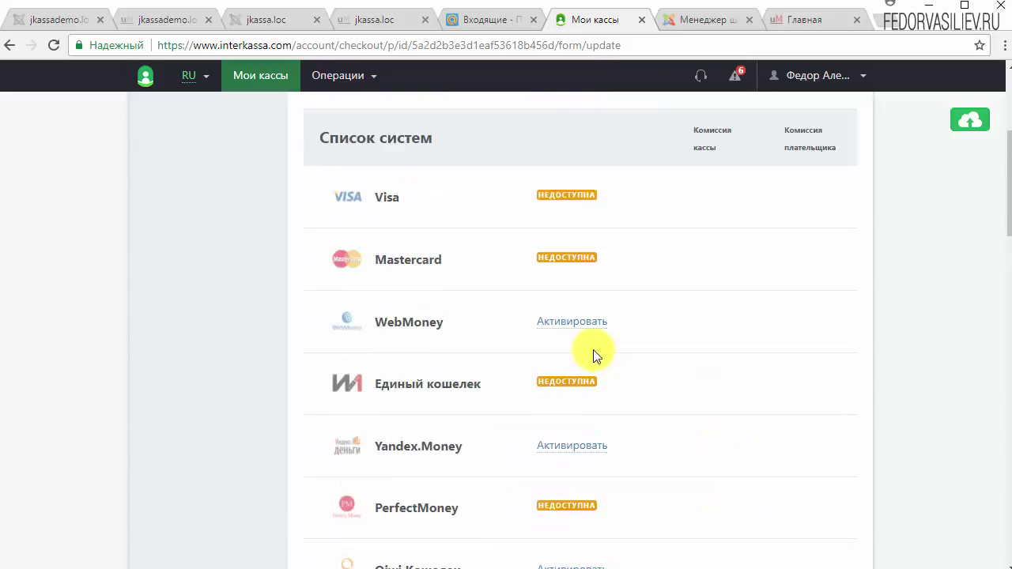
- Try an Interkassa commission split with 2.0% paid by the checkout, then read and close the split's hint
{"action": "scroll", "coordinate": [628, 425], "scroll_direction": "up", "scroll_amount": 3}
{"action": "scroll", "coordinate": [572, 397], "scroll_direction": "down", "scroll_amount": 5}
{"action": "scroll", "coordinate": [561, 404], "scroll_direction": "up", "scroll_amount": 5}
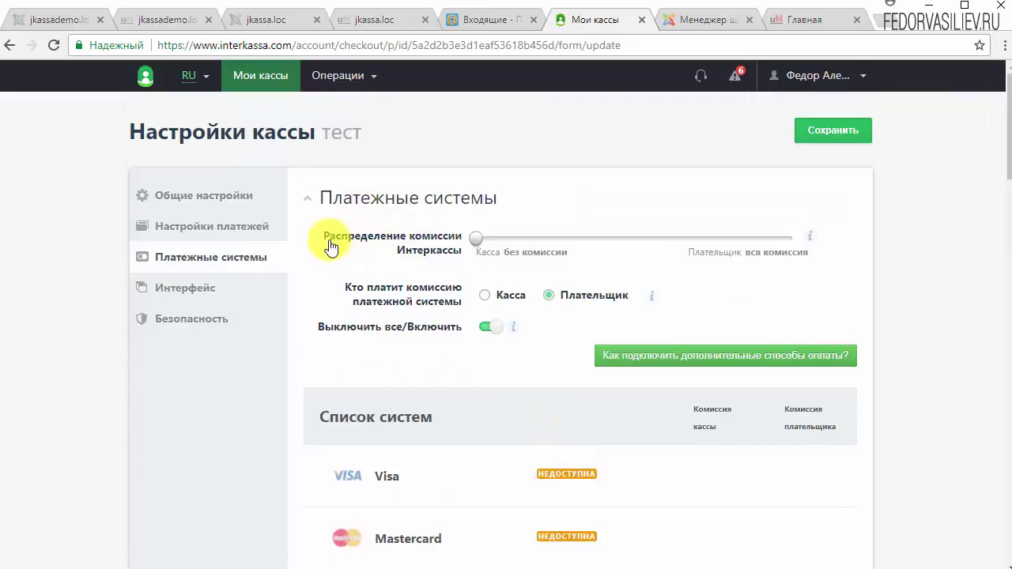
{"action": "left_click_drag", "start_coordinate": [478, 239], "coordinate": [648, 258]}
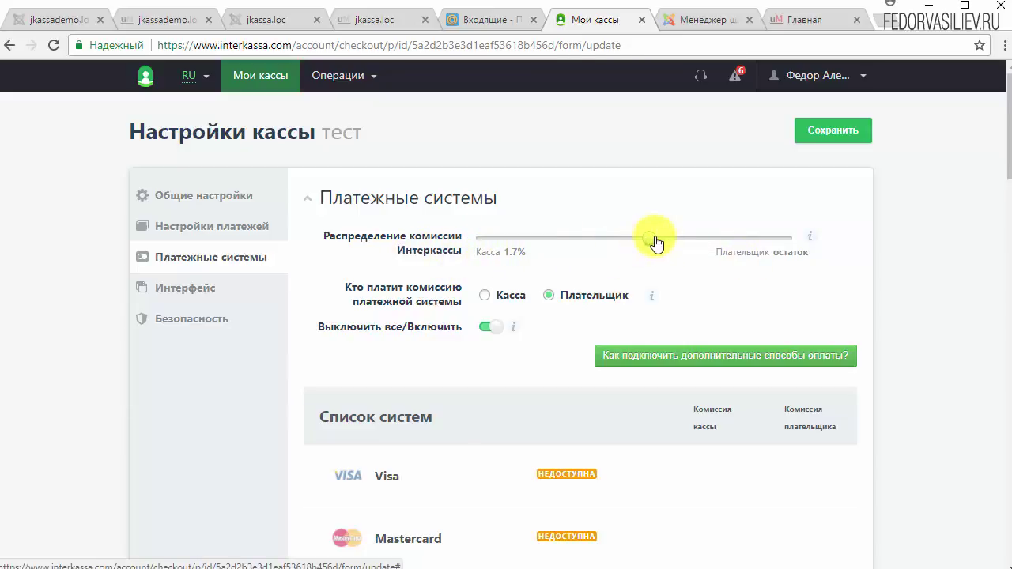
{"action": "left_click", "coordinate": [534, 252]}
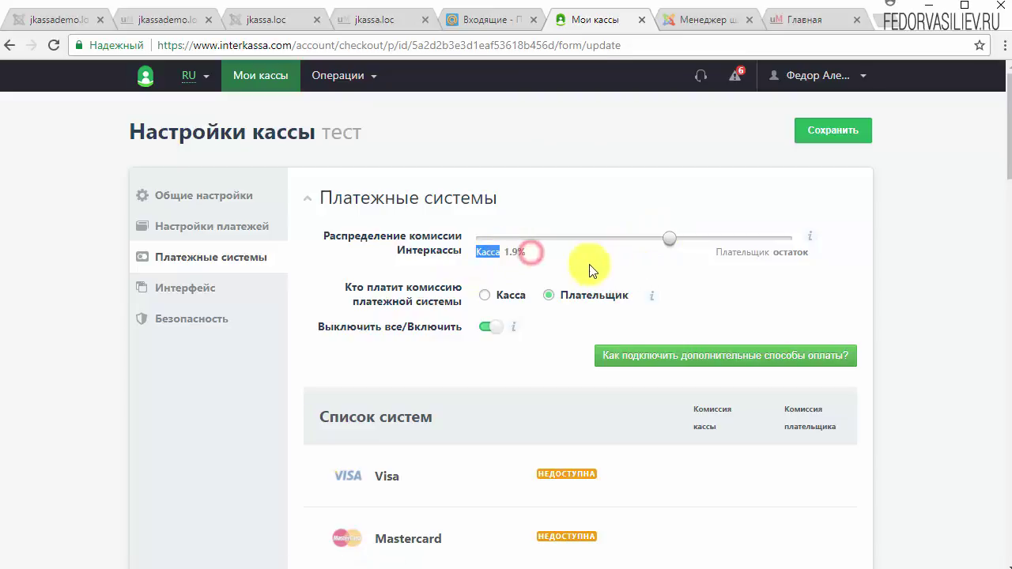
{"action": "left_click", "coordinate": [679, 238]}
{"action": "left_click", "coordinate": [811, 238]}
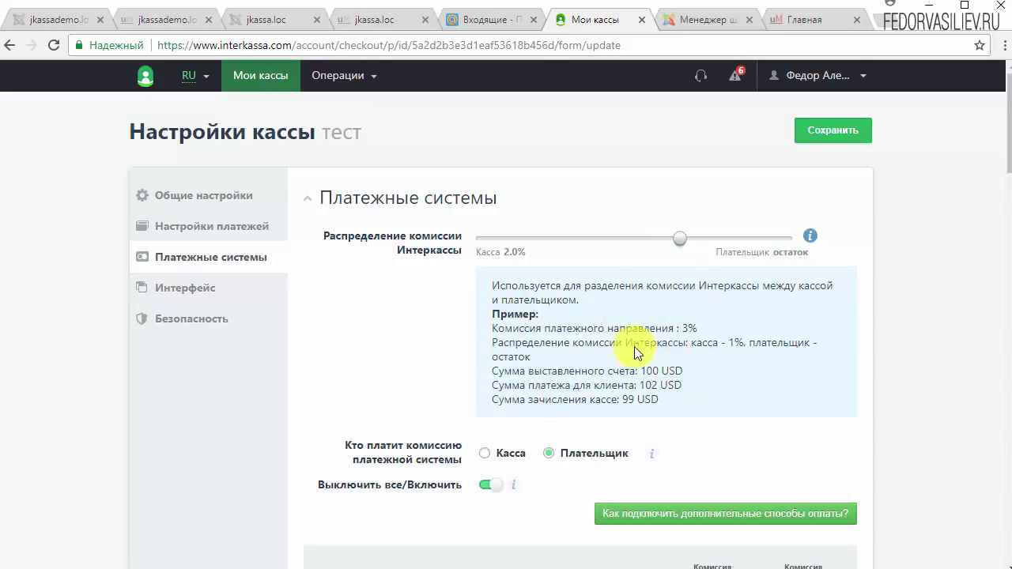
{"action": "left_click", "coordinate": [810, 235]}
- Try both extremes of the Interkassa commission split, ending with the whole commission on the checkout
{"action": "left_click_drag", "start_coordinate": [683, 242], "coordinate": [830, 244]}
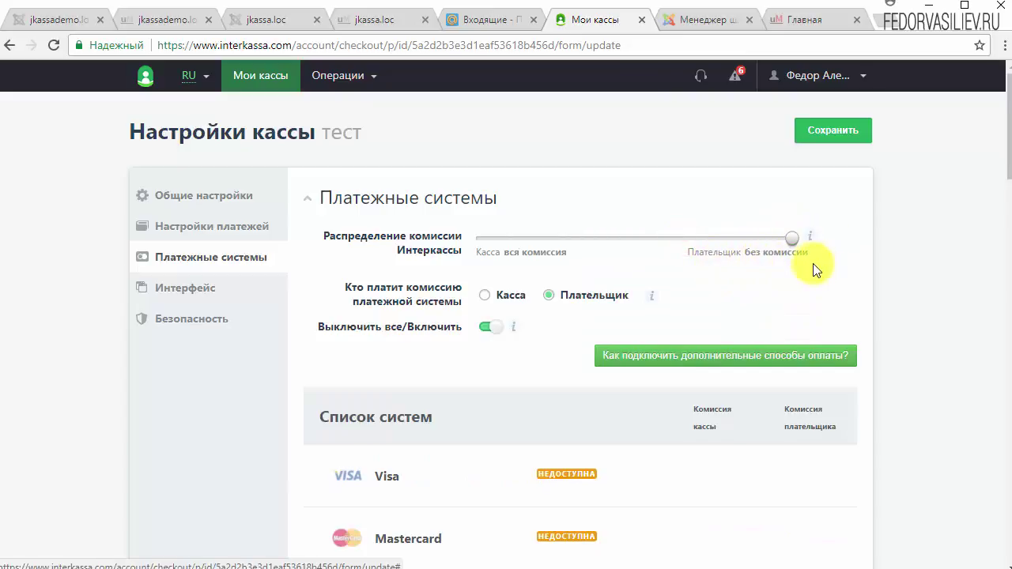
{"action": "left_click_drag", "start_coordinate": [791, 240], "coordinate": [432, 248]}
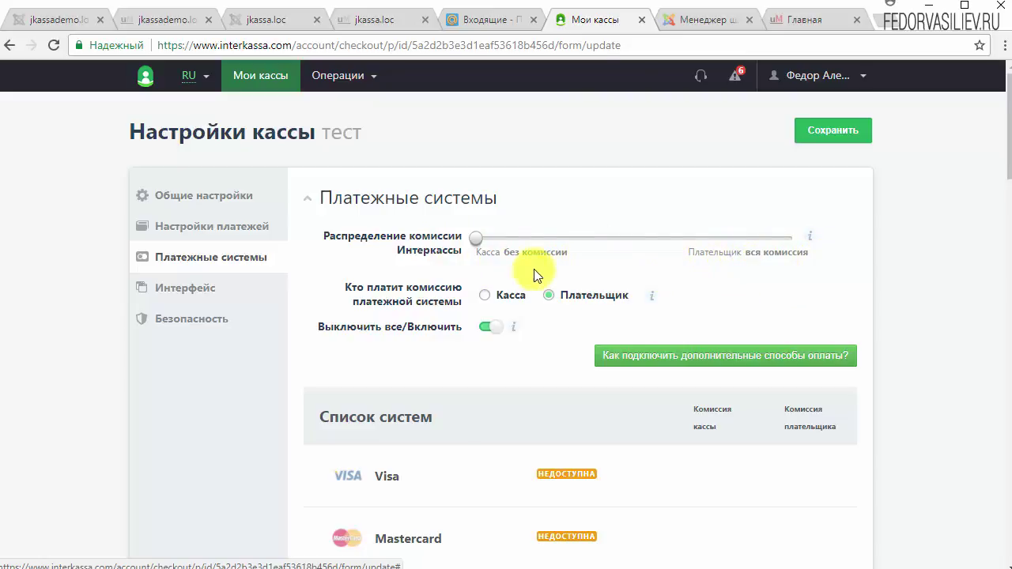
{"action": "left_click_drag", "start_coordinate": [475, 250], "coordinate": [832, 239]}
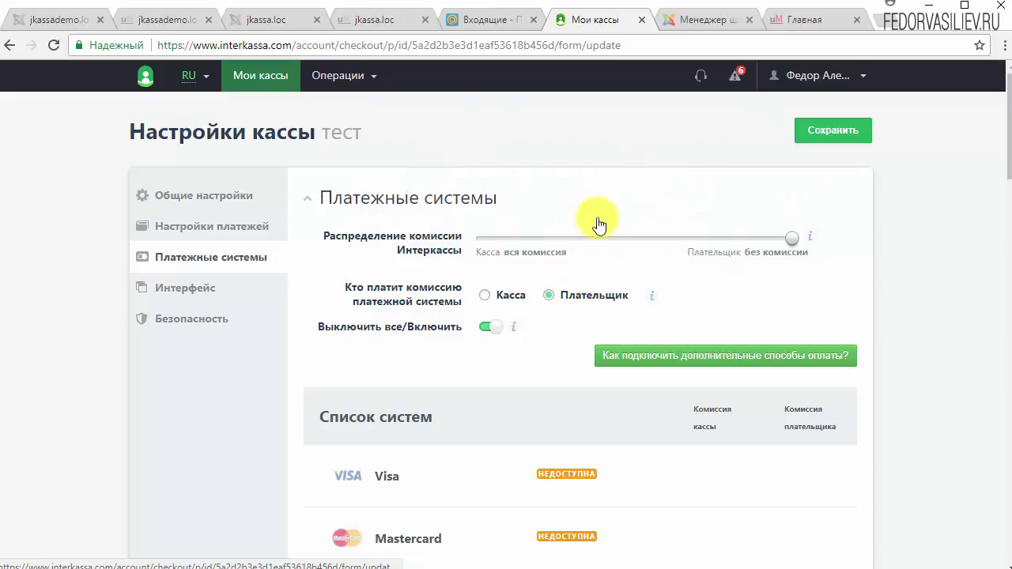
{"action": "left_click_drag", "start_coordinate": [743, 255], "coordinate": [808, 254]}
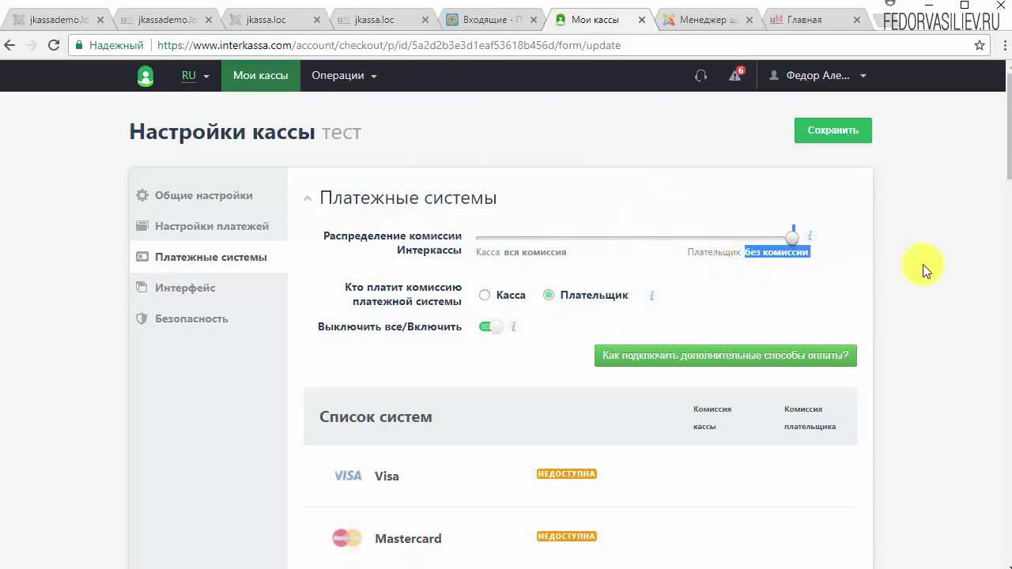
- Glance over the payment systems list and try an Interkassa commission split with 1.6% paid by the checkout
{"action": "left_click", "coordinate": [799, 283]}
{"action": "scroll", "coordinate": [479, 372], "scroll_direction": "down", "scroll_amount": 2}
{"action": "scroll", "coordinate": [479, 372], "scroll_direction": "down", "scroll_amount": 3}
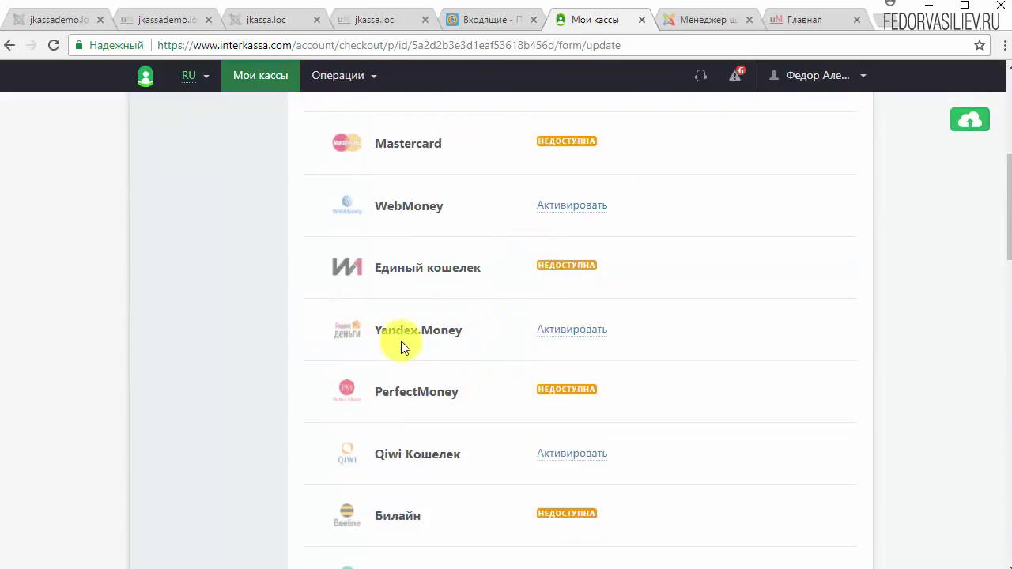
{"action": "scroll", "coordinate": [401, 341], "scroll_direction": "up", "scroll_amount": 5}
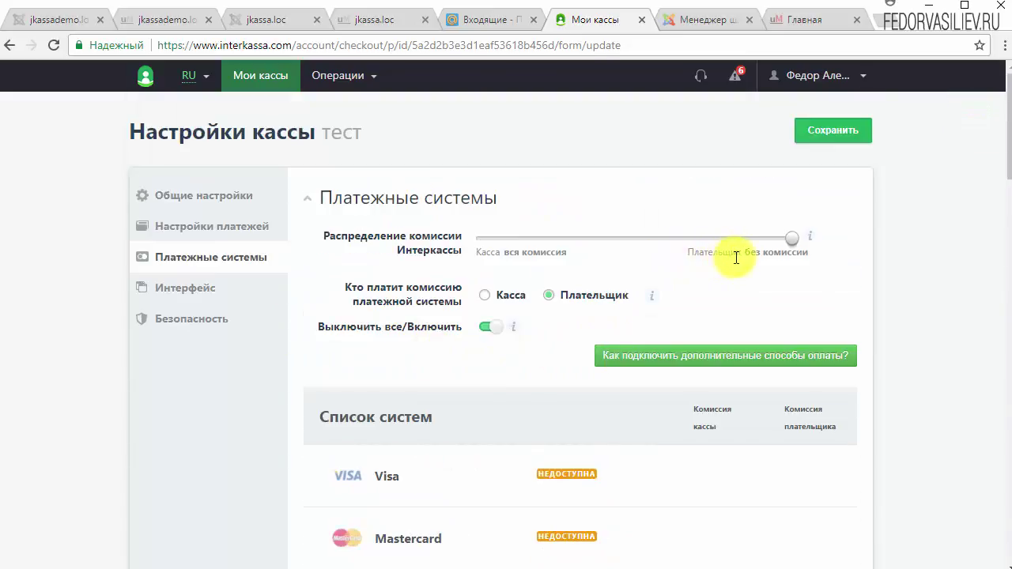
{"action": "left_click_drag", "start_coordinate": [744, 253], "coordinate": [807, 255]}
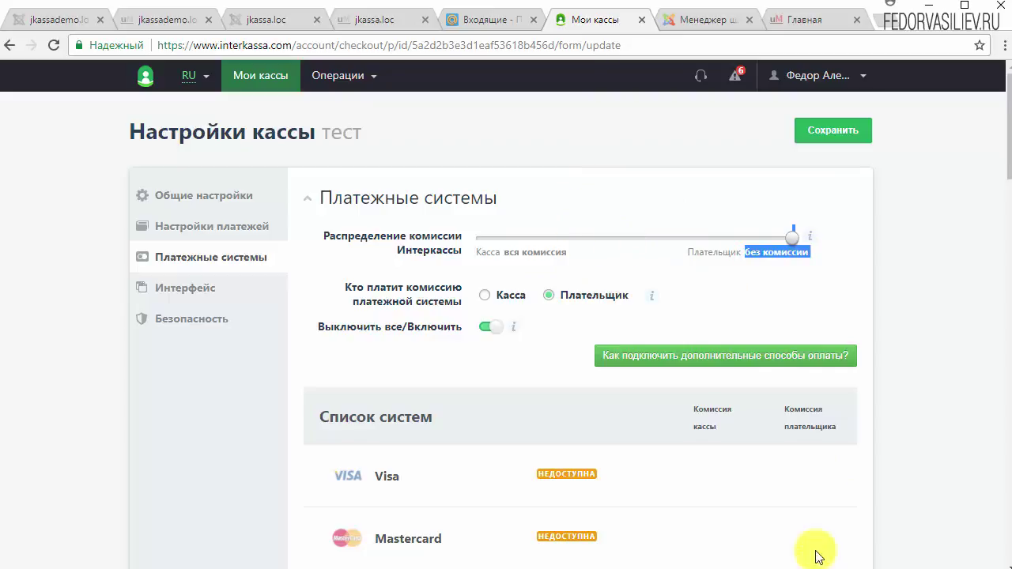
{"action": "left_click", "coordinate": [806, 247]}
{"action": "left_click_drag", "start_coordinate": [805, 248], "coordinate": [640, 242]}
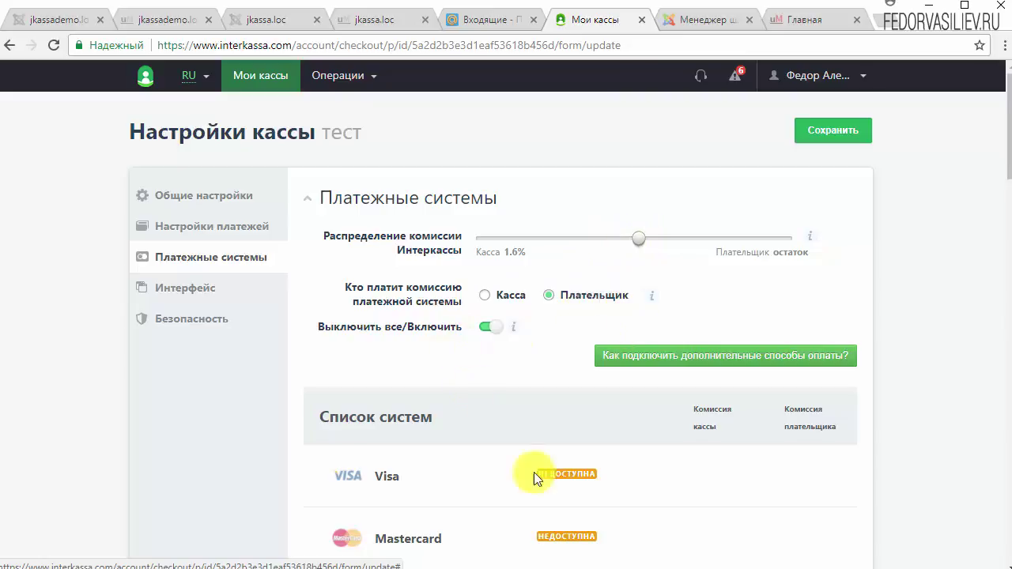
- Read the hint on who pays the payment system's commission and choose the checkout (Касса) as the payer
{"action": "left_click", "coordinate": [653, 296]}
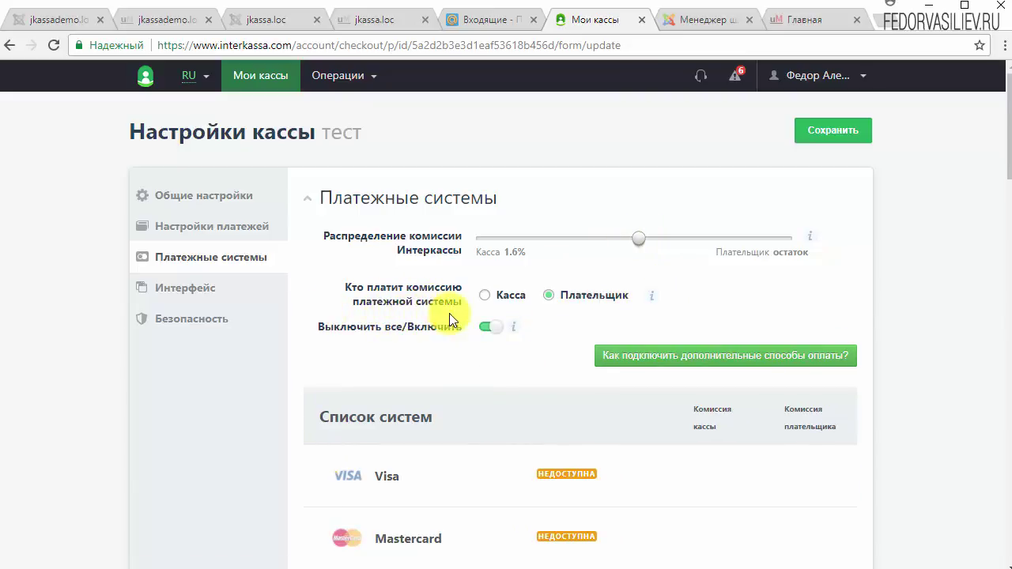
{"action": "left_click", "coordinate": [651, 296]}
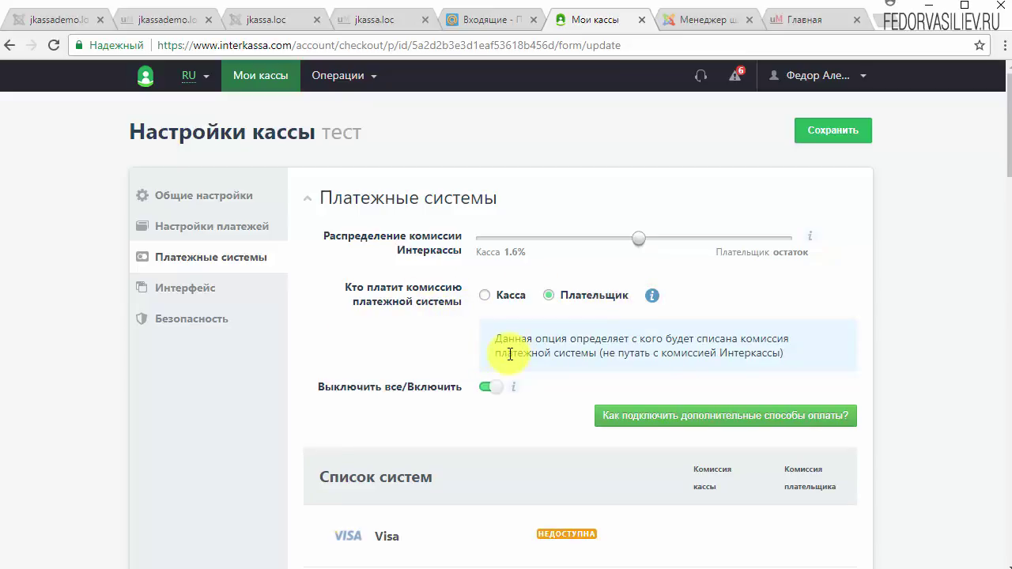
{"action": "left_click", "coordinate": [486, 296]}
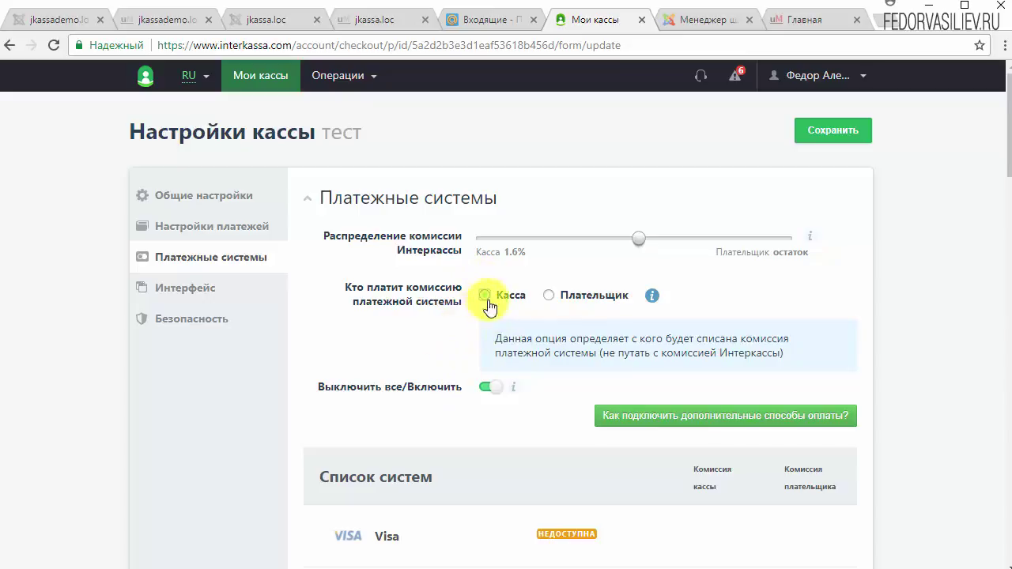
{"action": "left_click", "coordinate": [654, 298]}
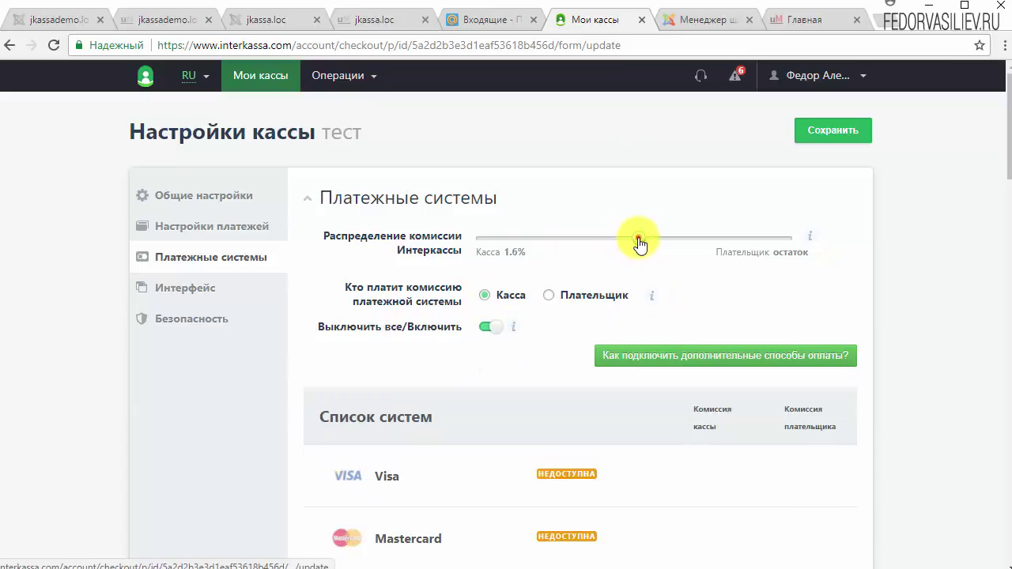
- Assign the whole Interkassa commission to the payer (Плательщик) and show the hint for the Выключить все/Включить switch
{"action": "left_click_drag", "start_coordinate": [639, 240], "coordinate": [356, 237]}
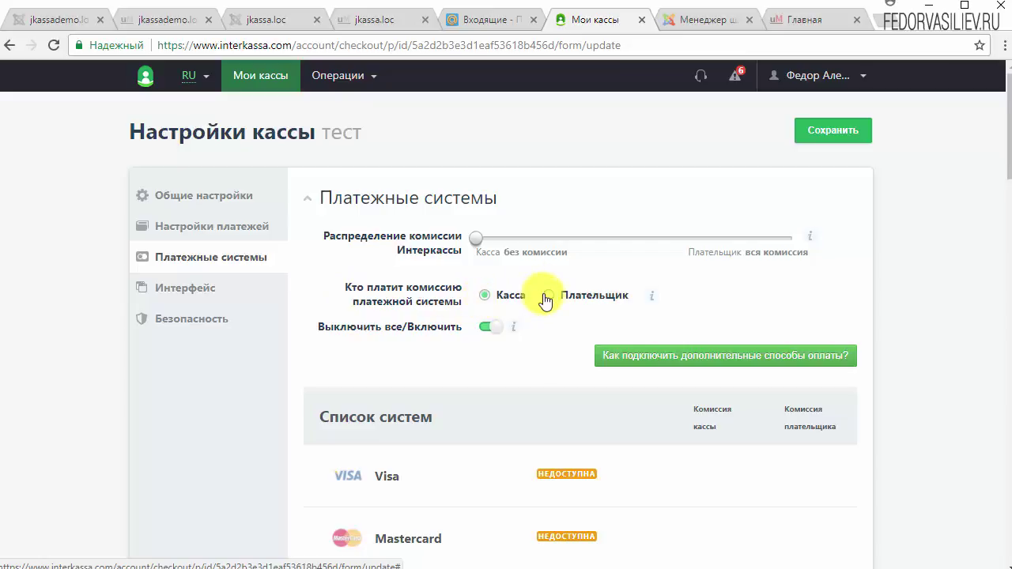
{"action": "left_click", "coordinate": [514, 327]}
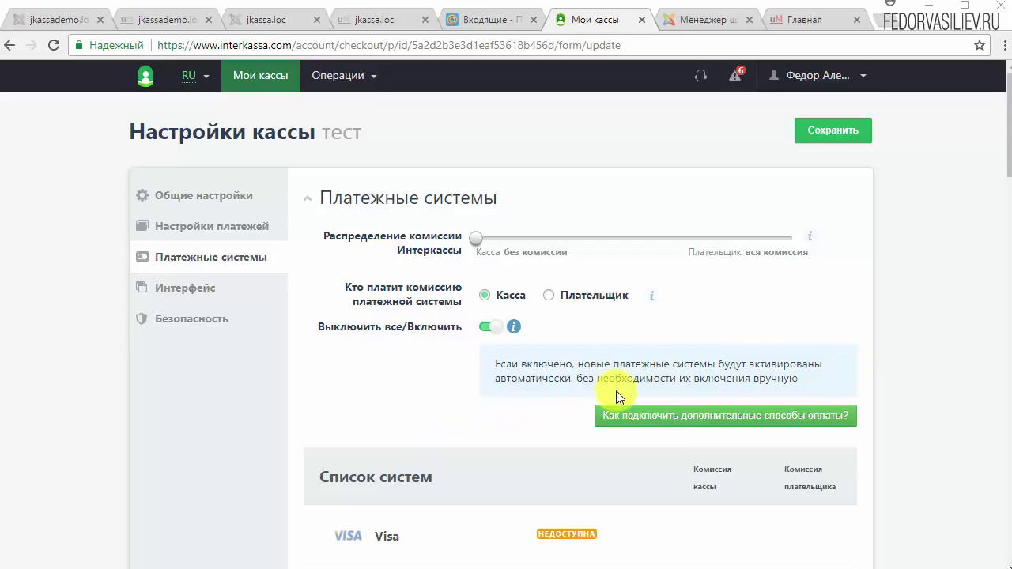
- Check the availability status of the payment systems in Список систем and compare it with the Выключить все/Включить switch
{"action": "scroll", "coordinate": [651, 390], "scroll_direction": "down", "scroll_amount": 5}
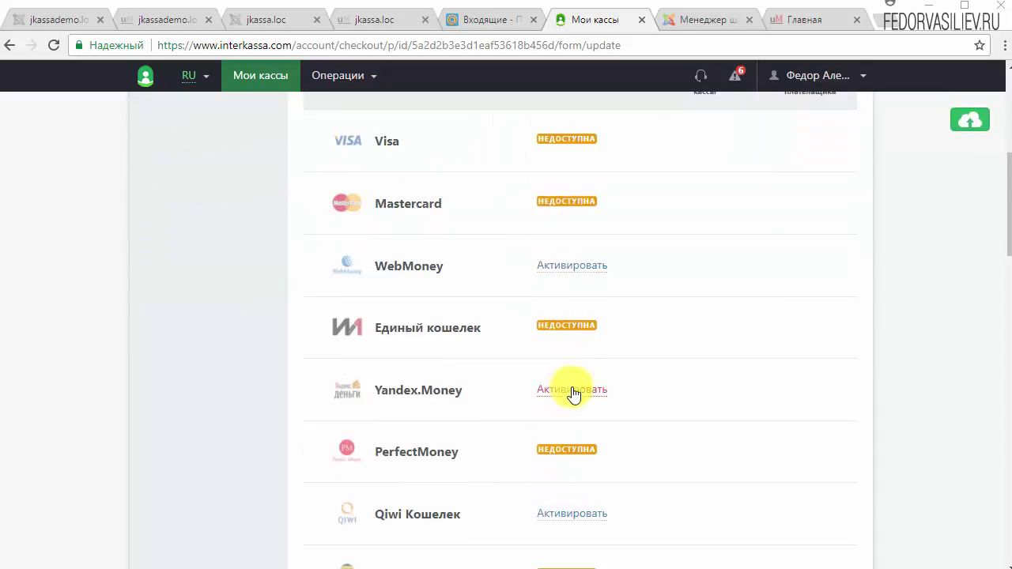
{"action": "scroll", "coordinate": [294, 445], "scroll_direction": "up", "scroll_amount": 5}
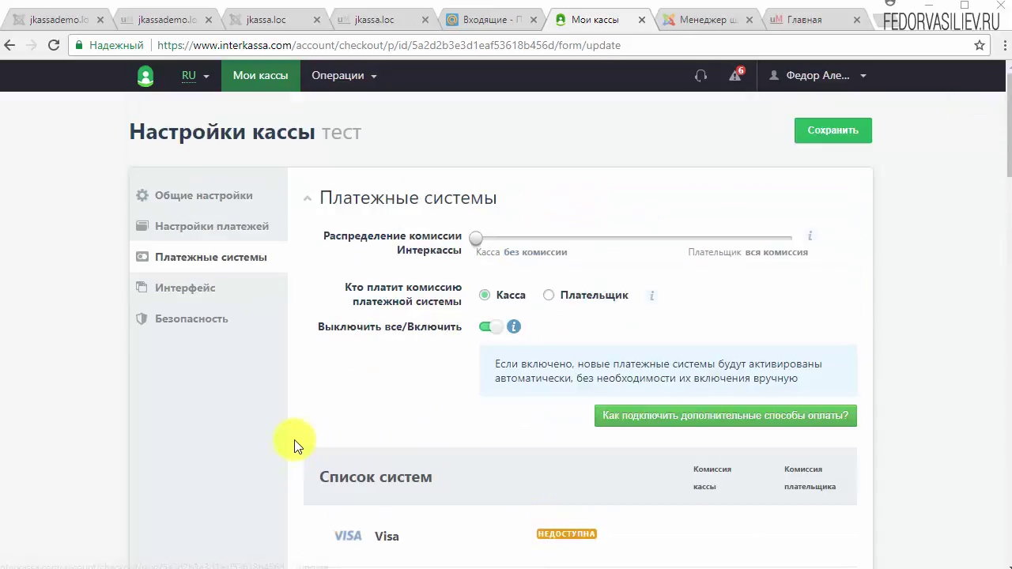
{"action": "scroll", "coordinate": [331, 423], "scroll_direction": "down", "scroll_amount": 3}
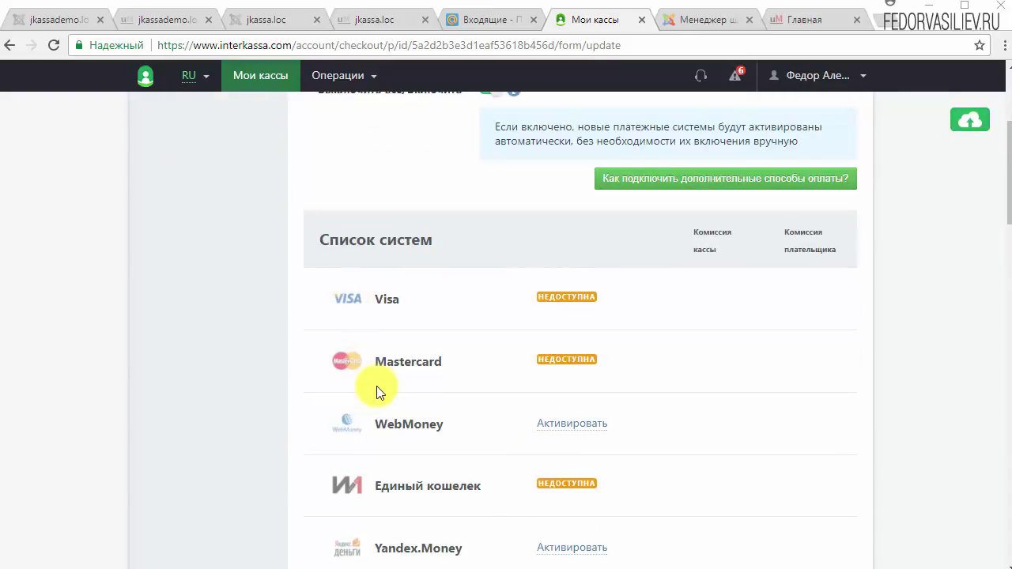
{"action": "scroll", "coordinate": [415, 404], "scroll_direction": "up", "scroll_amount": 3}
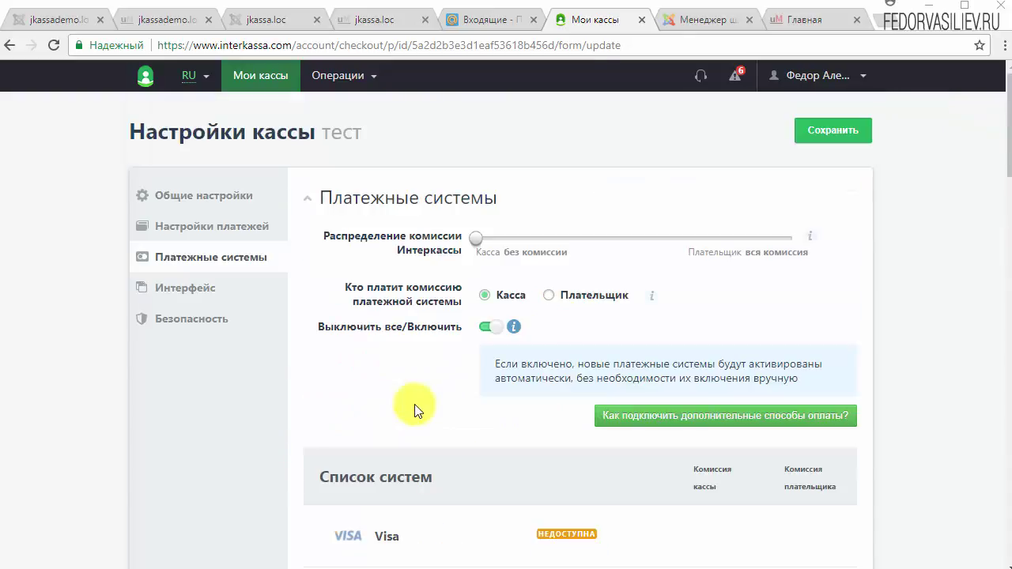
{"action": "scroll", "coordinate": [414, 404], "scroll_direction": "down", "scroll_amount": 3}
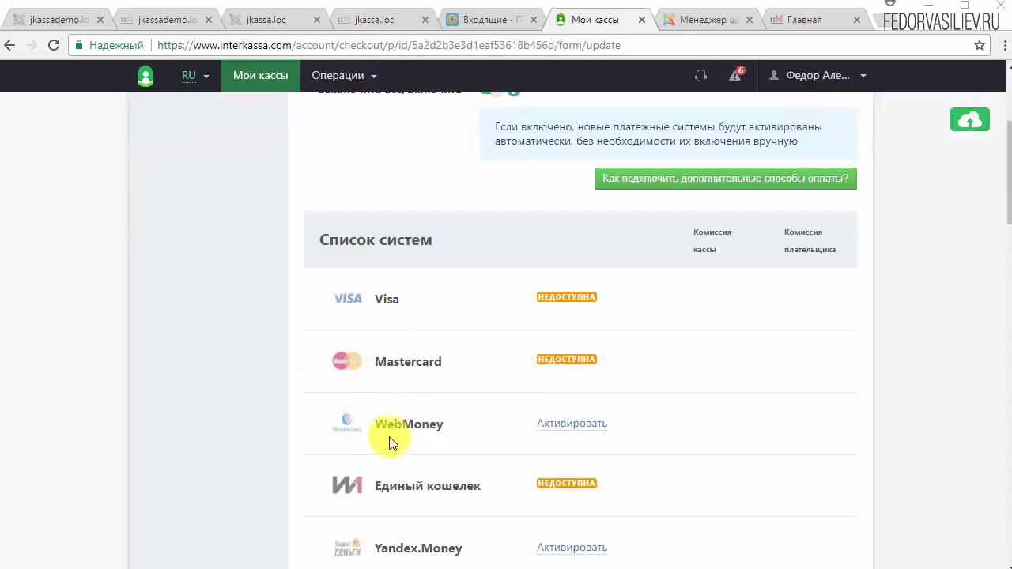
{"action": "scroll", "coordinate": [593, 435], "scroll_direction": "down", "scroll_amount": 2}
{"action": "scroll", "coordinate": [440, 355], "scroll_direction": "down", "scroll_amount": 3}
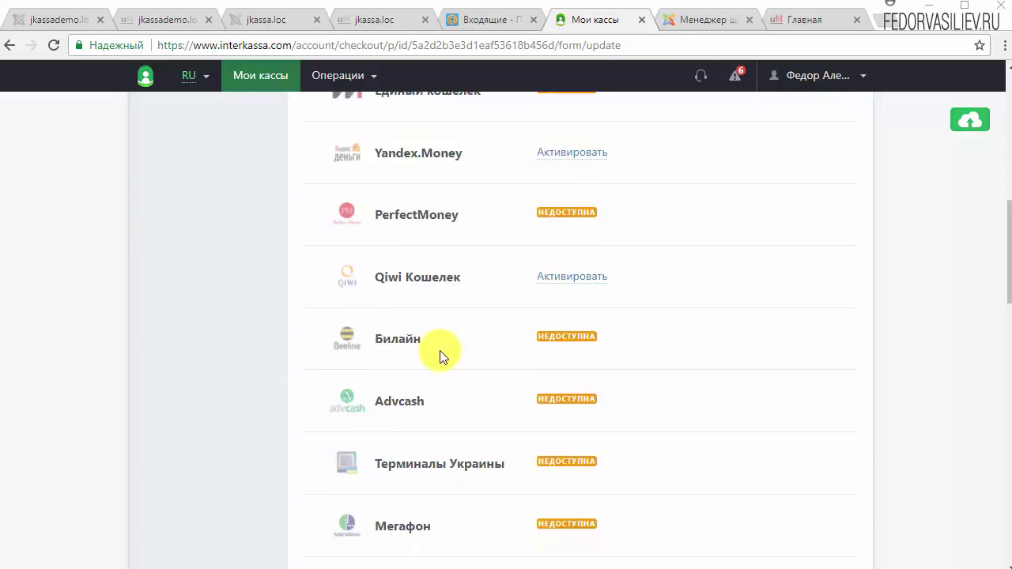
{"action": "scroll", "coordinate": [440, 350], "scroll_direction": "up", "scroll_amount": 8}
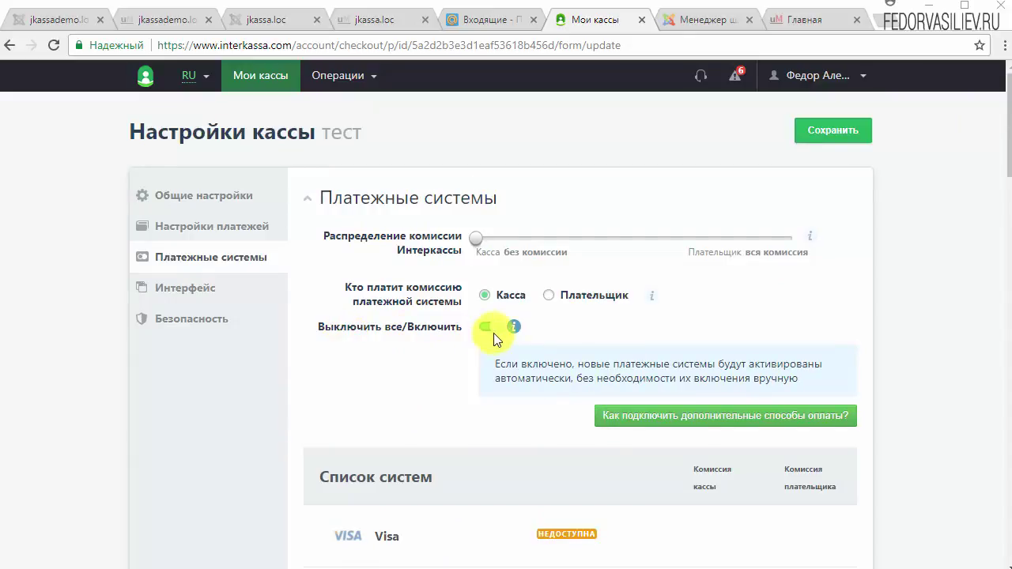
- Look through the full list of payment systems, from Visa down to the SWIFT bank transfer, for their availability and commissions
{"action": "scroll", "coordinate": [537, 380], "scroll_direction": "down", "scroll_amount": 4}
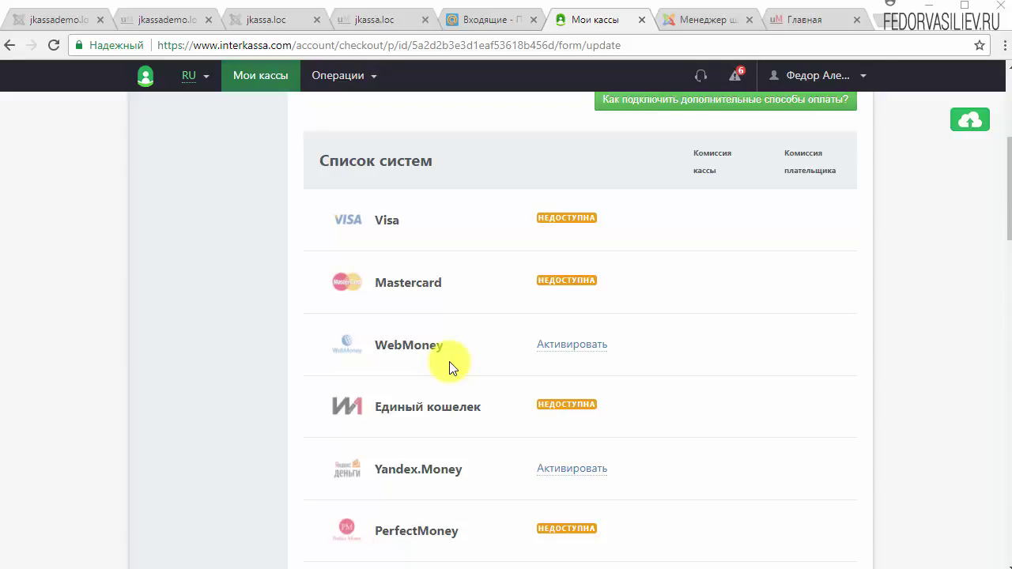
{"action": "scroll", "coordinate": [449, 361], "scroll_direction": "up", "scroll_amount": 3}
{"action": "scroll", "coordinate": [449, 361], "scroll_direction": "down", "scroll_amount": 9}
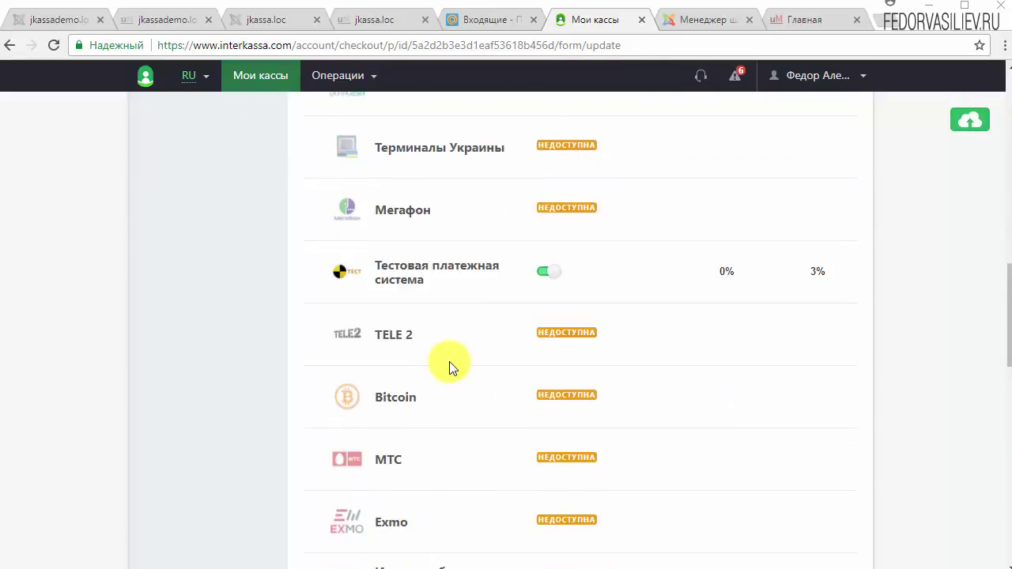
{"action": "scroll", "coordinate": [450, 361], "scroll_direction": "down", "scroll_amount": 6}
{"action": "scroll", "coordinate": [451, 368], "scroll_direction": "up", "scroll_amount": 12}
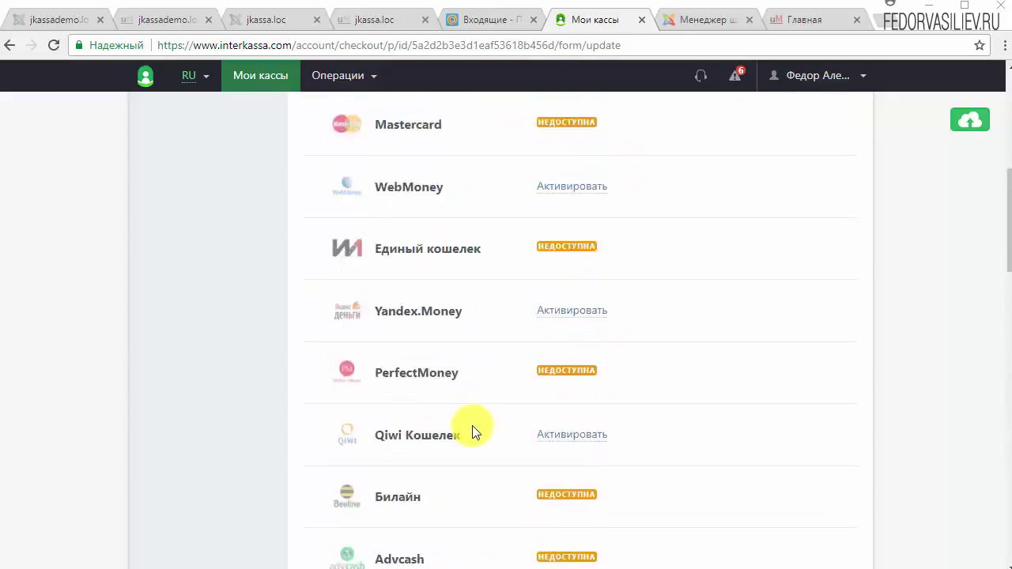
{"action": "scroll", "coordinate": [472, 431], "scroll_direction": "up", "scroll_amount": 6}
{"action": "scroll", "coordinate": [469, 424], "scroll_direction": "down", "scroll_amount": 15}
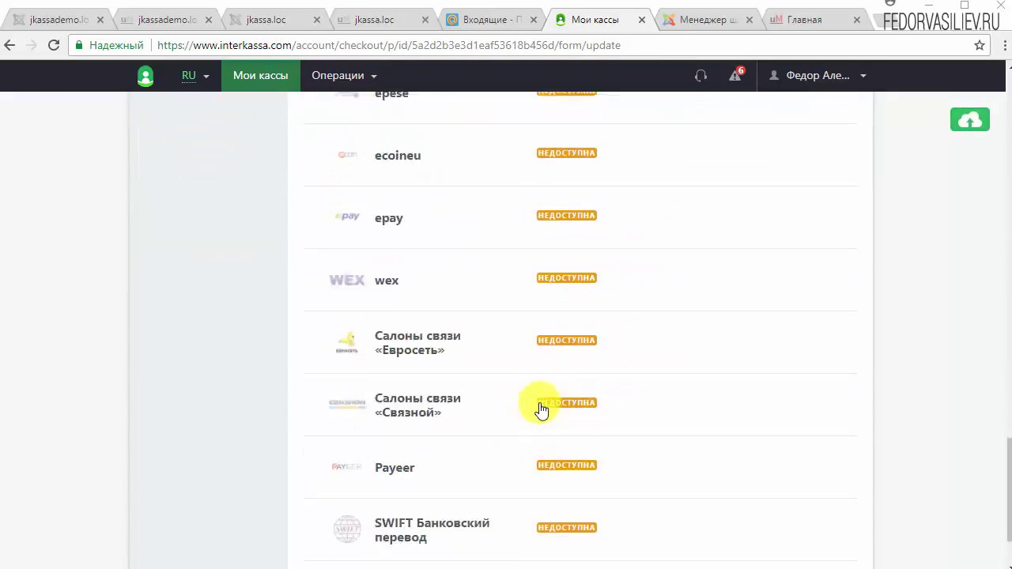
{"action": "scroll", "coordinate": [541, 410], "scroll_direction": "down", "scroll_amount": 2}
{"action": "scroll", "coordinate": [540, 411], "scroll_direction": "up", "scroll_amount": 15}
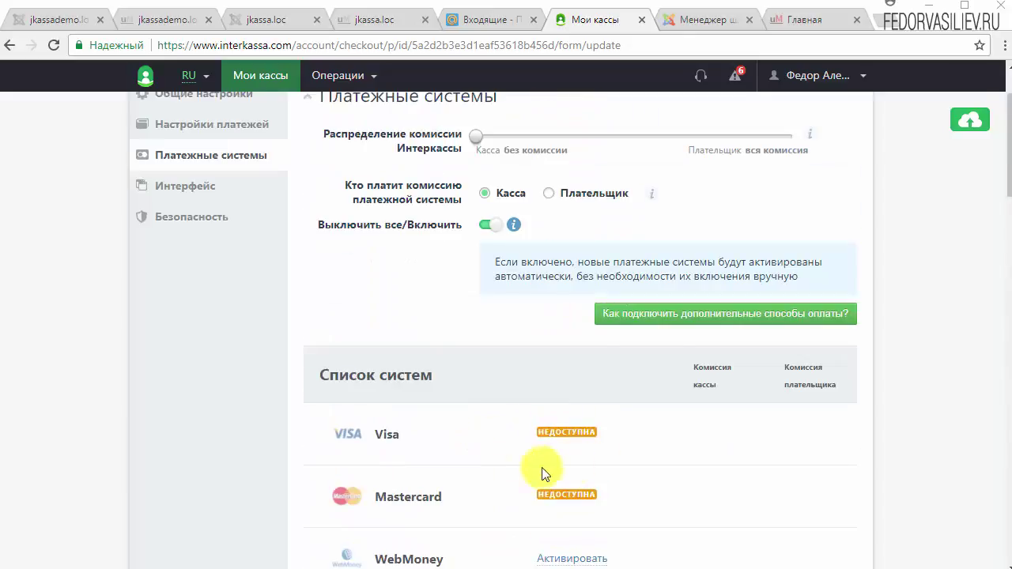
{"action": "scroll", "coordinate": [413, 425], "scroll_direction": "up", "scroll_amount": 2}
{"action": "scroll", "coordinate": [417, 418], "scroll_direction": "down", "scroll_amount": 4}
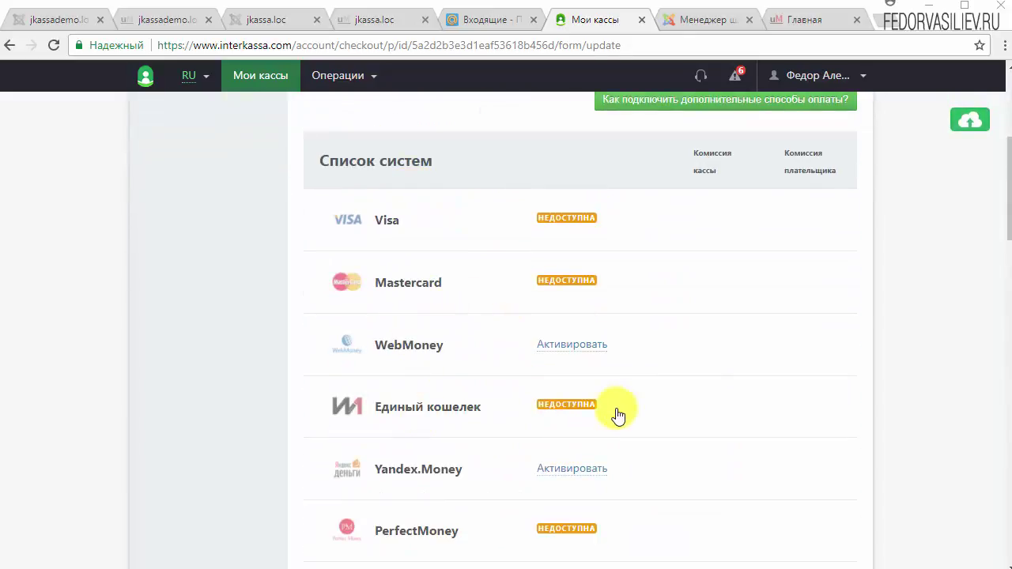
{"action": "scroll", "coordinate": [619, 415], "scroll_direction": "up", "scroll_amount": 3}
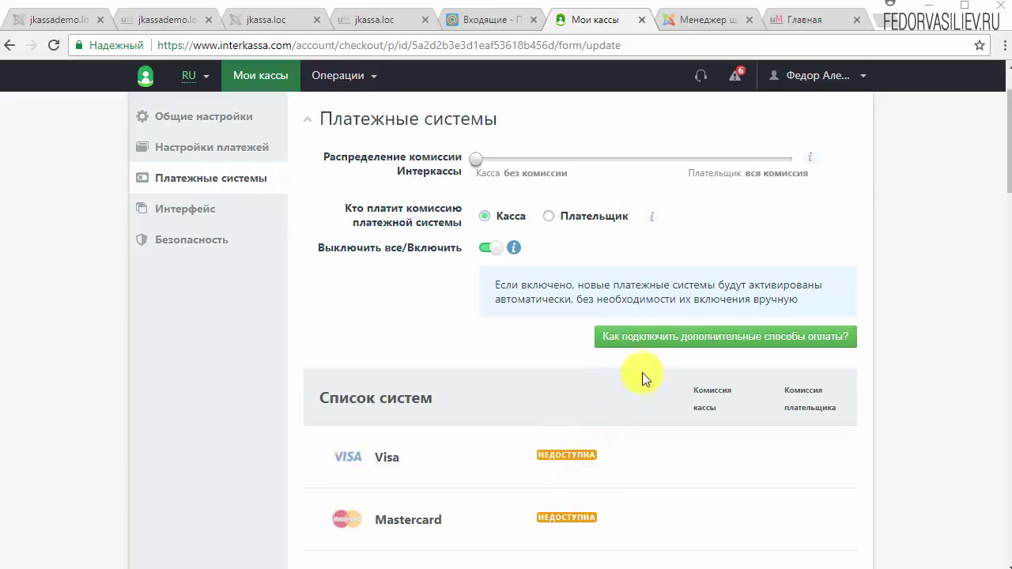
- Show the instructions on connecting additional payment methods and highlight the data required in the activation request
{"action": "left_click", "coordinate": [609, 337]}
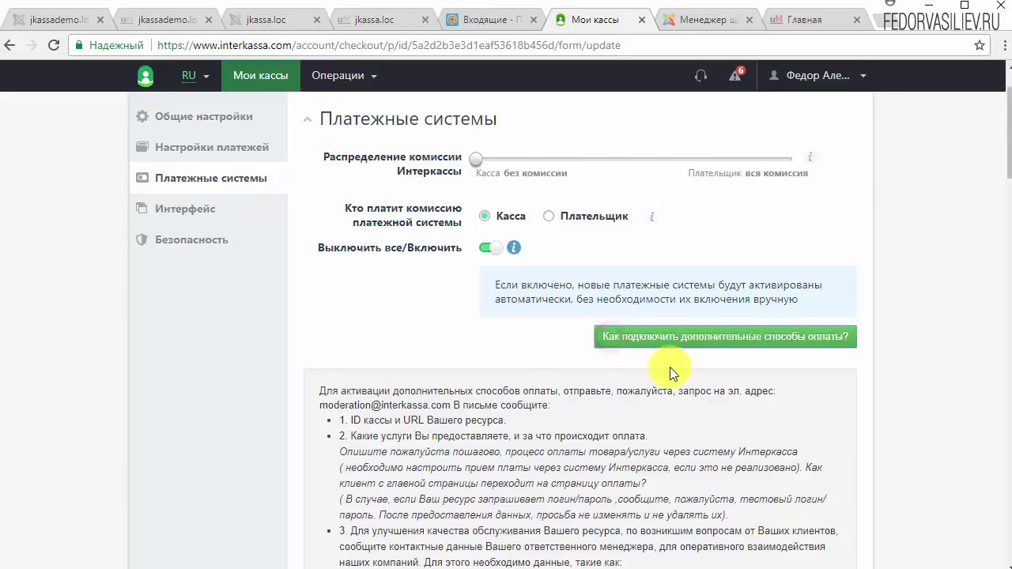
{"action": "scroll", "coordinate": [670, 367], "scroll_direction": "down", "scroll_amount": 2}
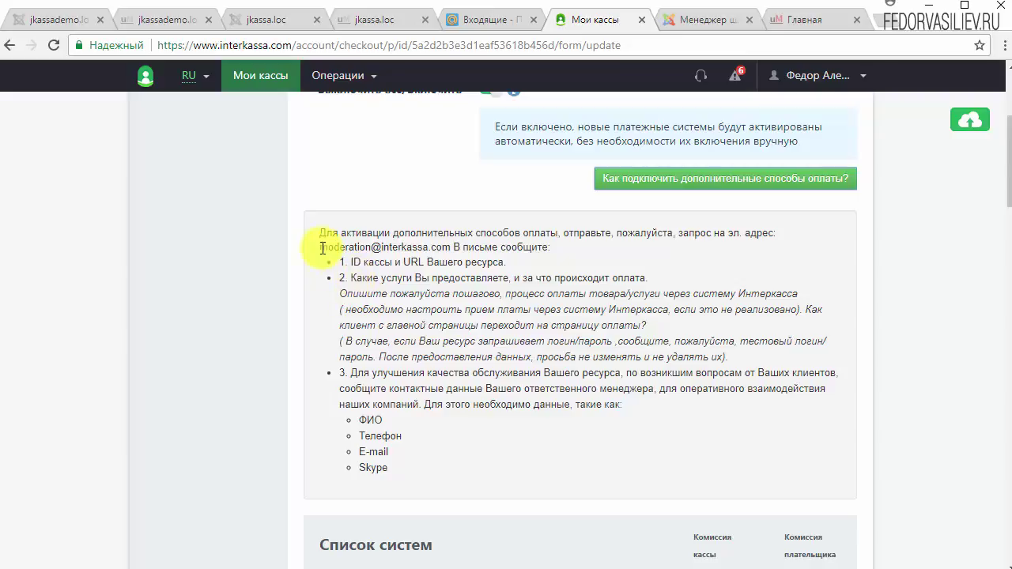
{"action": "left_click_drag", "start_coordinate": [320, 233], "coordinate": [389, 467]}
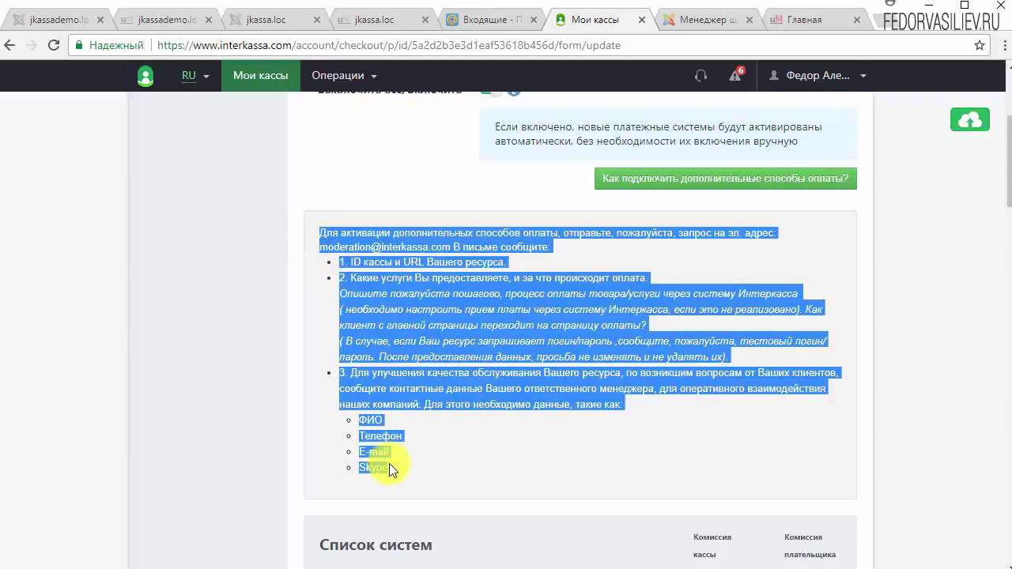
{"action": "left_click", "coordinate": [411, 437]}
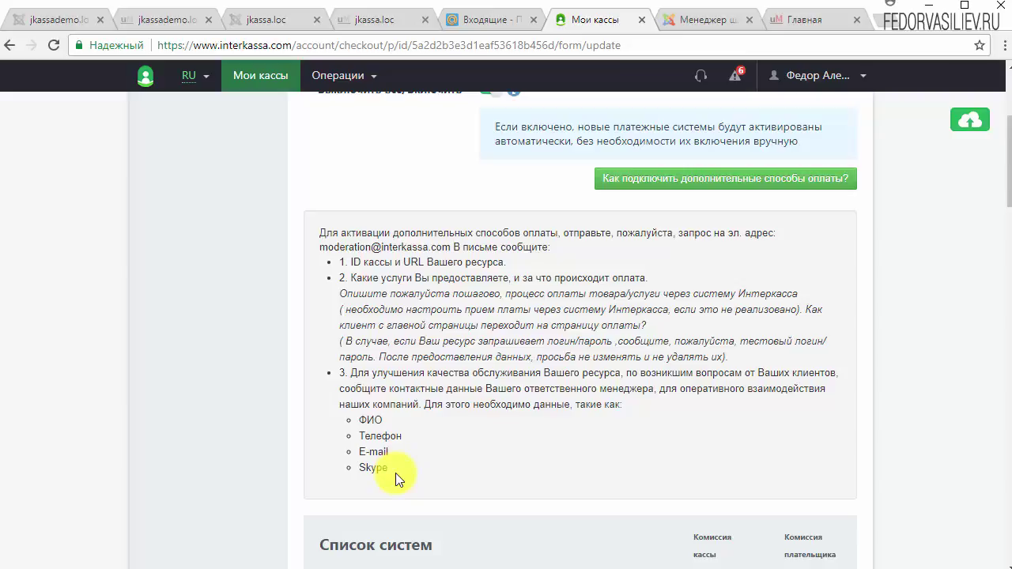
{"action": "left_click_drag", "start_coordinate": [395, 473], "coordinate": [321, 231]}
- Compare the statuses in the payment systems list with the activation instructions and highlight the request requirements again
{"action": "scroll", "coordinate": [411, 261], "scroll_direction": "down", "scroll_amount": 2}
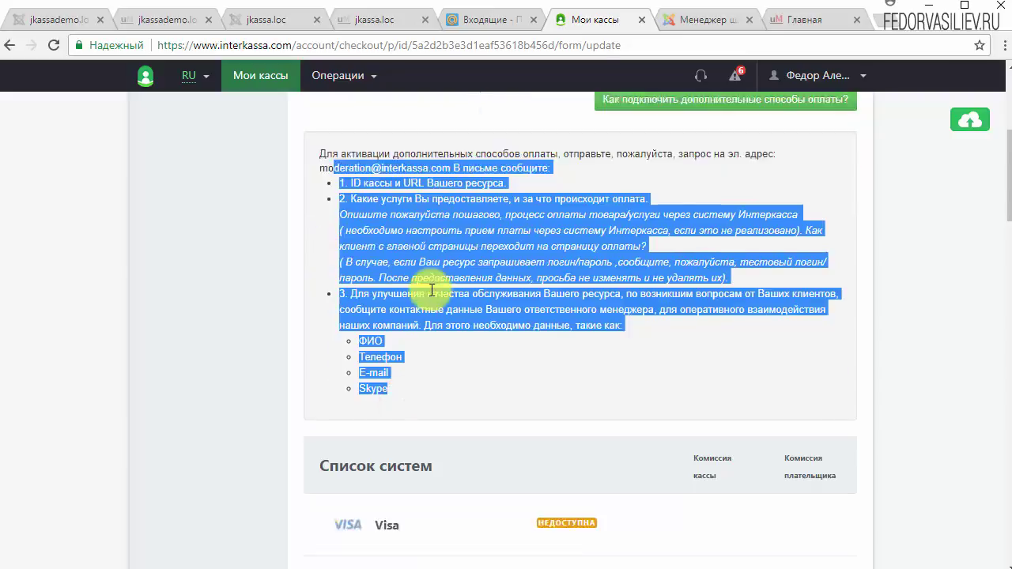
{"action": "scroll", "coordinate": [443, 284], "scroll_direction": "down", "scroll_amount": 2}
{"action": "scroll", "coordinate": [576, 290], "scroll_direction": "down", "scroll_amount": 6}
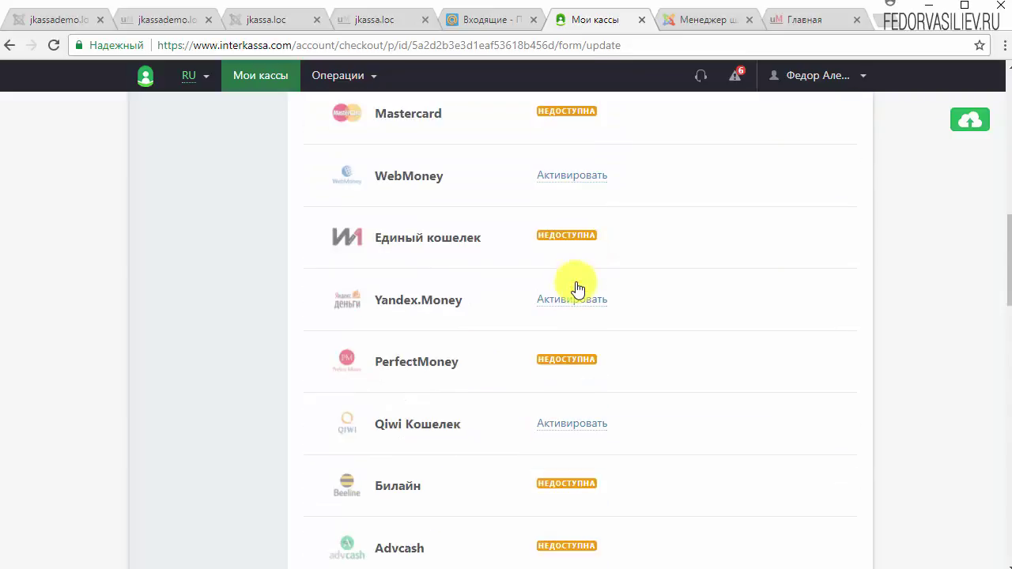
{"action": "scroll", "coordinate": [580, 392], "scroll_direction": "down", "scroll_amount": 1}
{"action": "scroll", "coordinate": [514, 427], "scroll_direction": "up", "scroll_amount": 9}
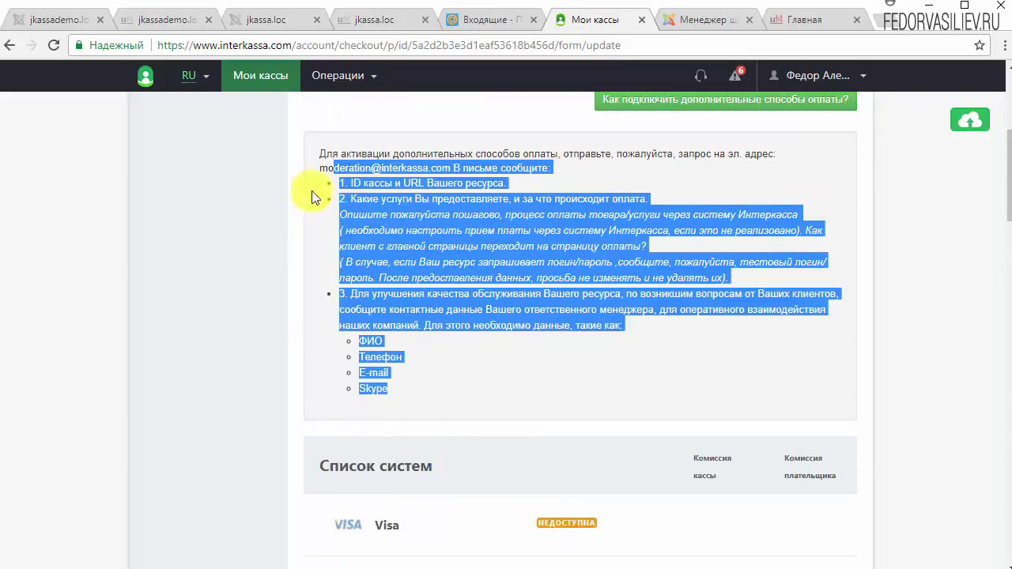
{"action": "scroll", "coordinate": [514, 352], "scroll_direction": "up", "scroll_amount": 2}
{"action": "left_click", "coordinate": [484, 358]}
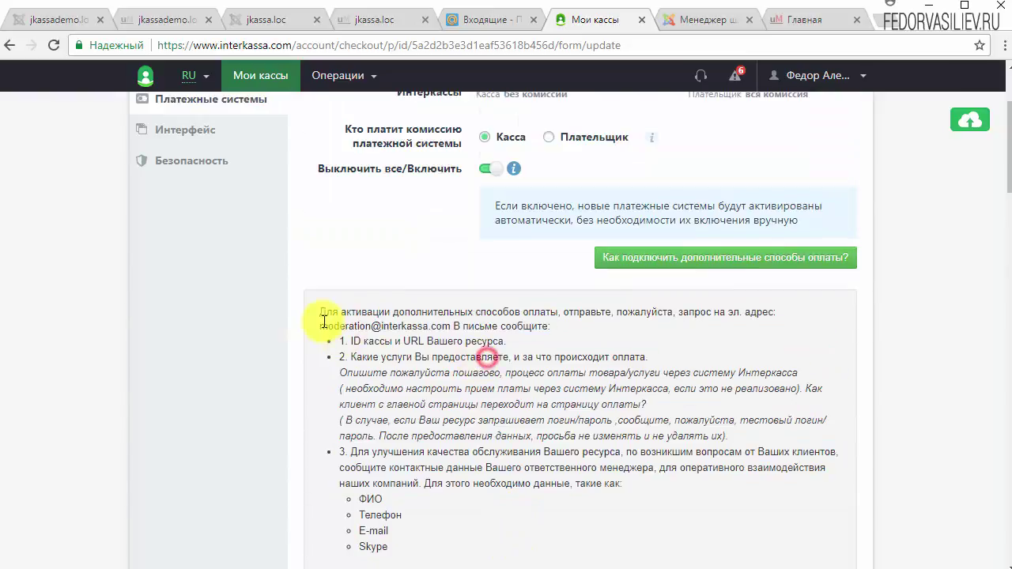
{"action": "left_click_drag", "start_coordinate": [317, 314], "coordinate": [406, 544]}
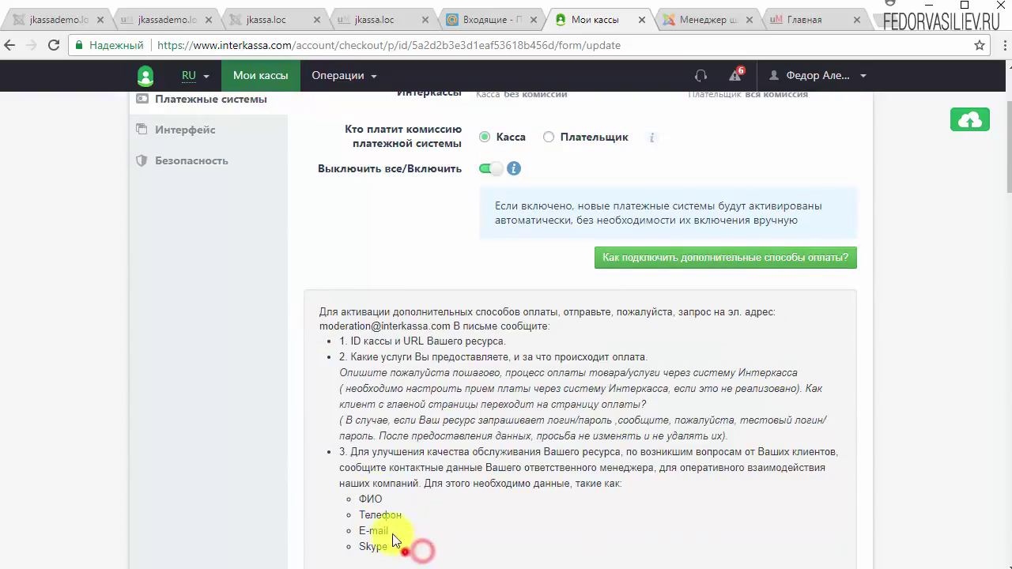
- Look over the payment systems list once more and save the checkout settings
{"action": "scroll", "coordinate": [402, 549], "scroll_direction": "down", "scroll_amount": 6}
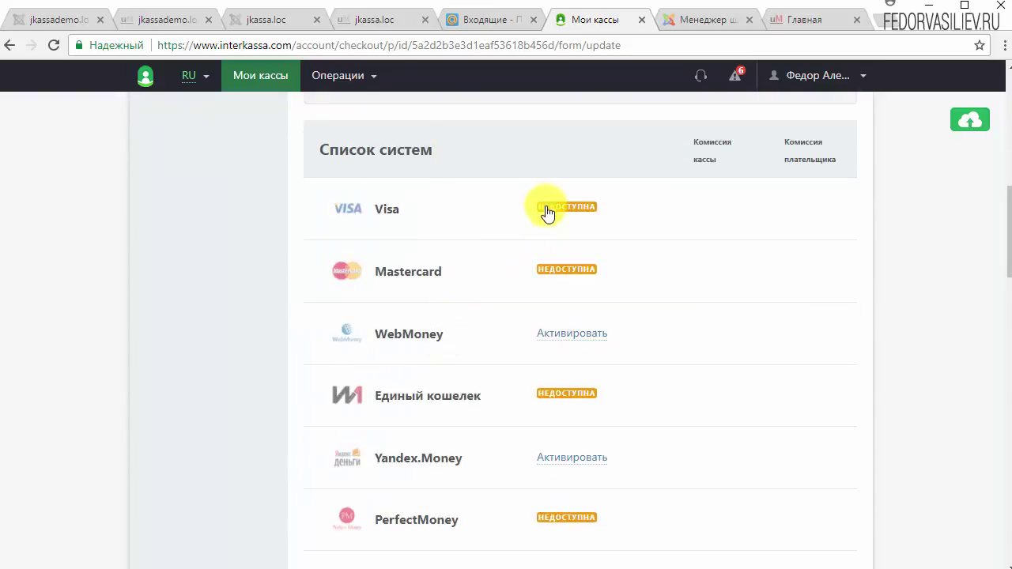
{"action": "scroll", "coordinate": [545, 224], "scroll_direction": "down", "scroll_amount": 6}
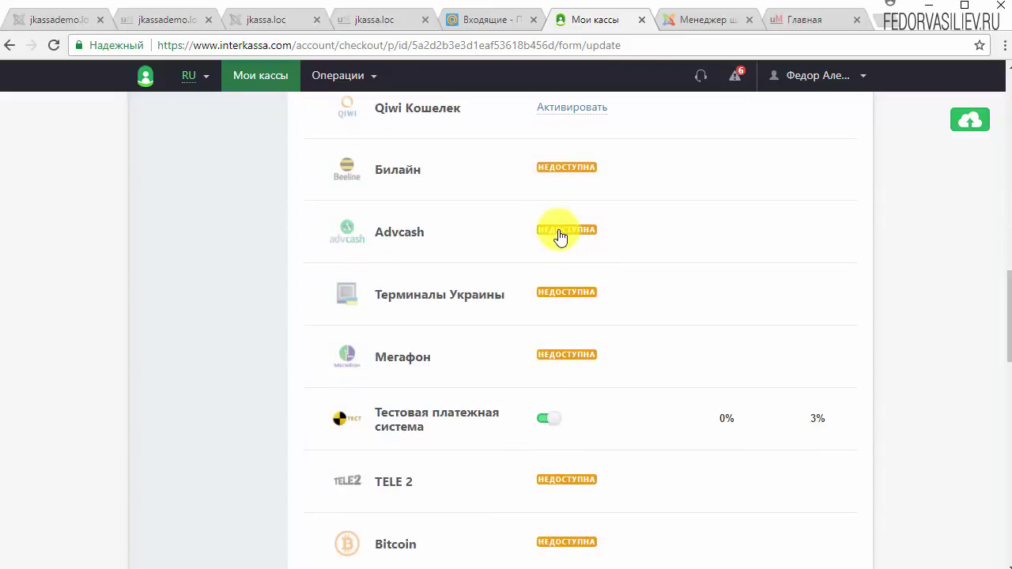
{"action": "scroll", "coordinate": [559, 237], "scroll_direction": "down", "scroll_amount": 3}
{"action": "scroll", "coordinate": [572, 372], "scroll_direction": "up", "scroll_amount": 6}
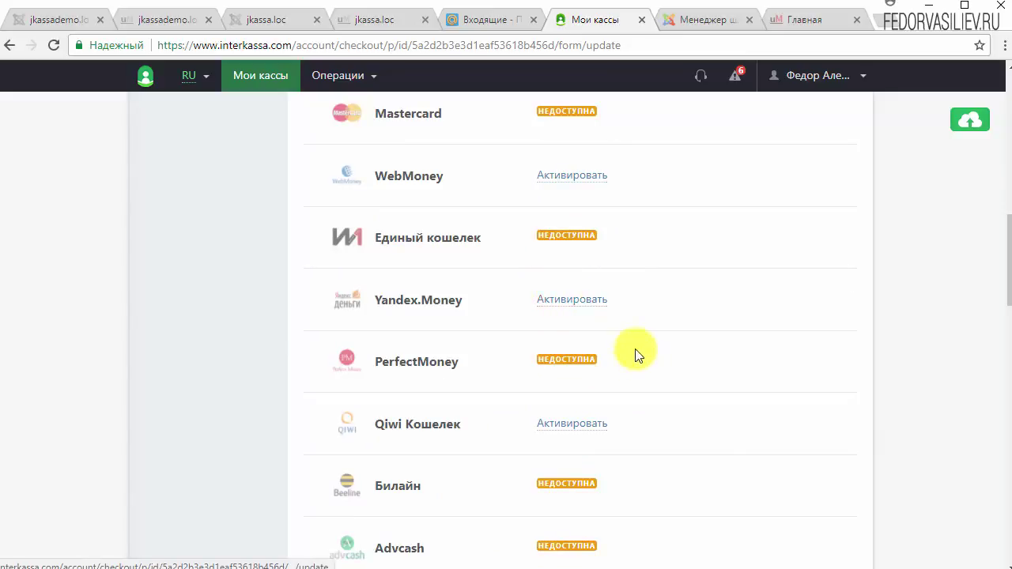
{"action": "scroll", "coordinate": [635, 355], "scroll_direction": "up", "scroll_amount": 6}
{"action": "left_click", "coordinate": [813, 138]}
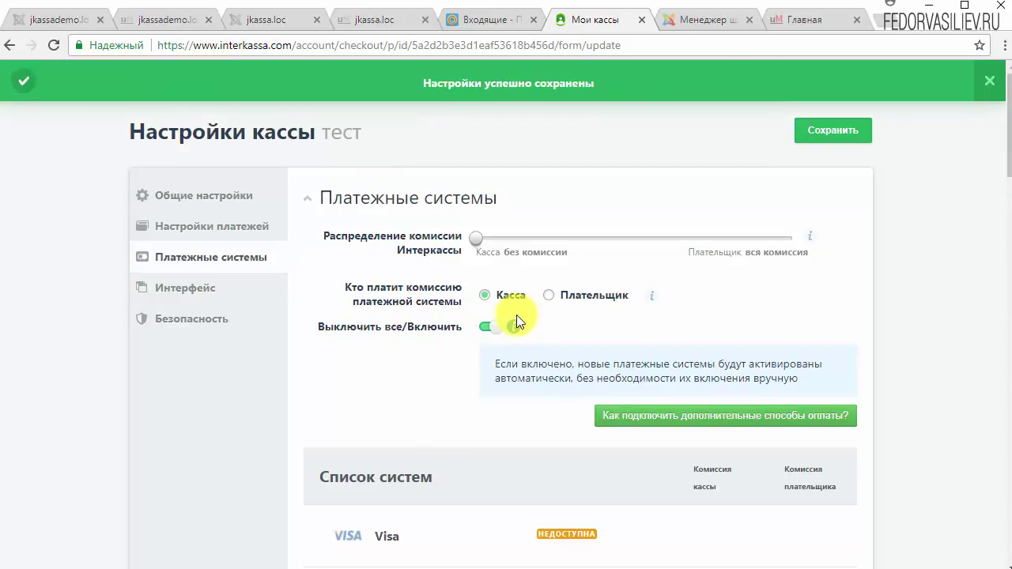
- Open the checkout's Интерфейс settings and copy the store's home page address from its open browser tab
{"action": "left_click", "coordinate": [188, 298]}
{"action": "scroll", "coordinate": [427, 377], "scroll_direction": "down", "scroll_amount": 1}
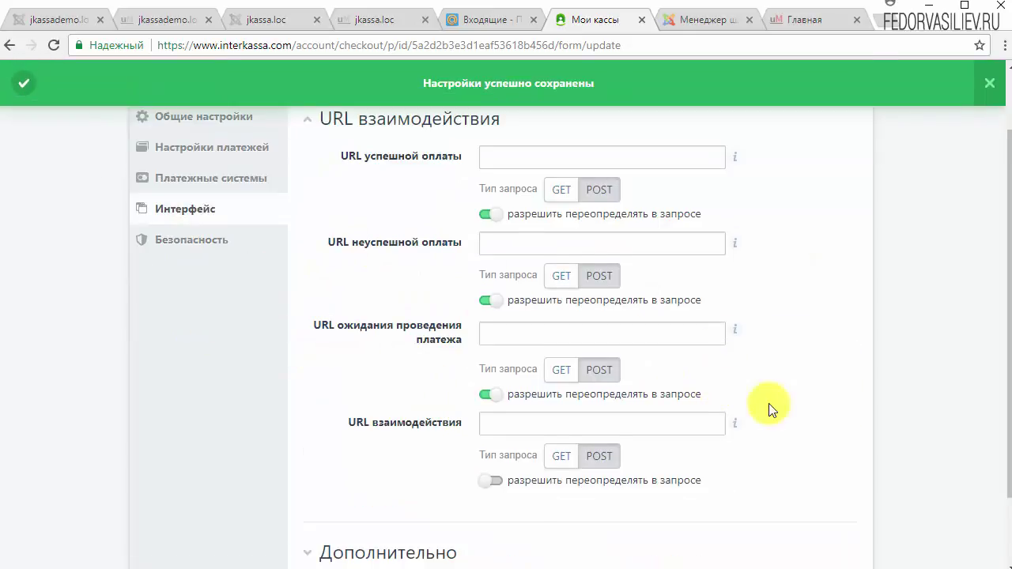
{"action": "scroll", "coordinate": [771, 409], "scroll_direction": "up", "scroll_amount": 1}
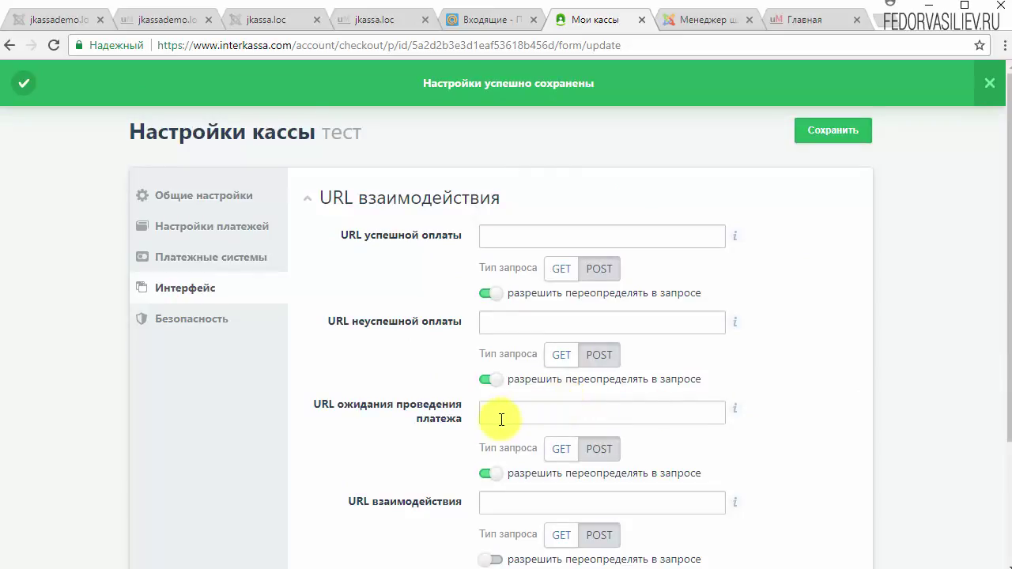
{"action": "left_click", "coordinate": [798, 19]}
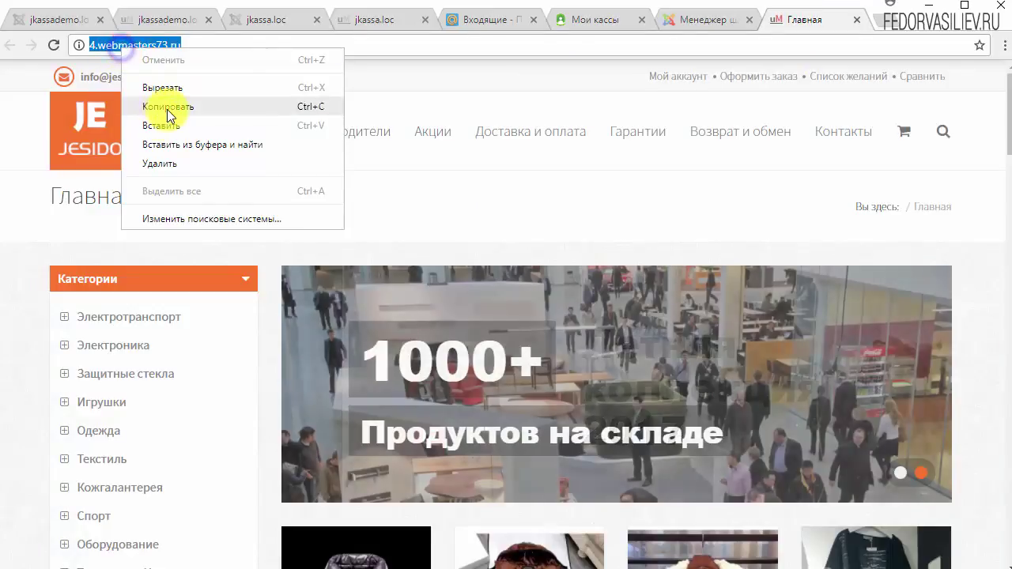
{"action": "left_click", "coordinate": [167, 106]}
{"action": "left_click", "coordinate": [690, 23]}
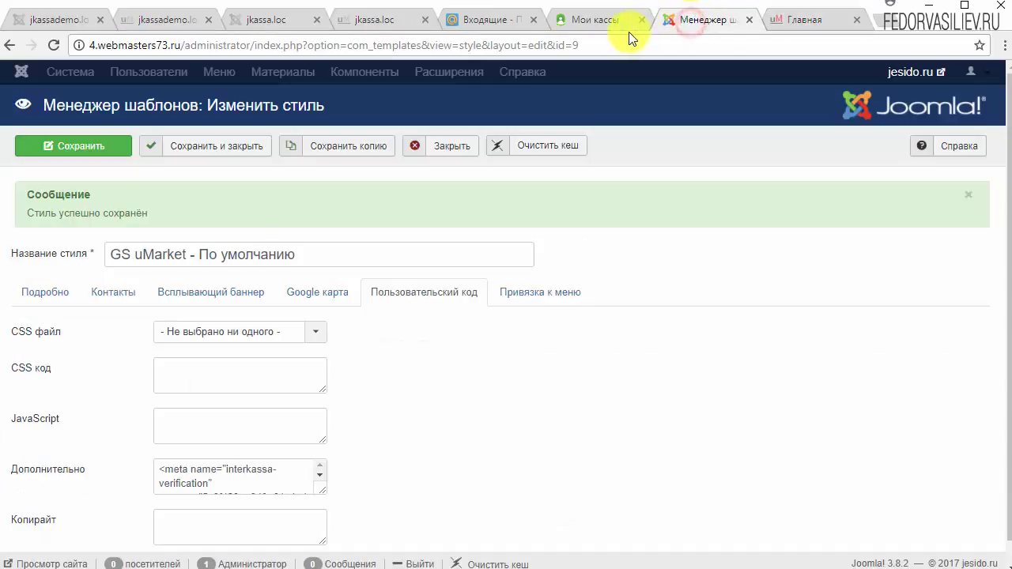
{"action": "left_click", "coordinate": [568, 27]}
{"action": "right_click", "coordinate": [527, 237]}
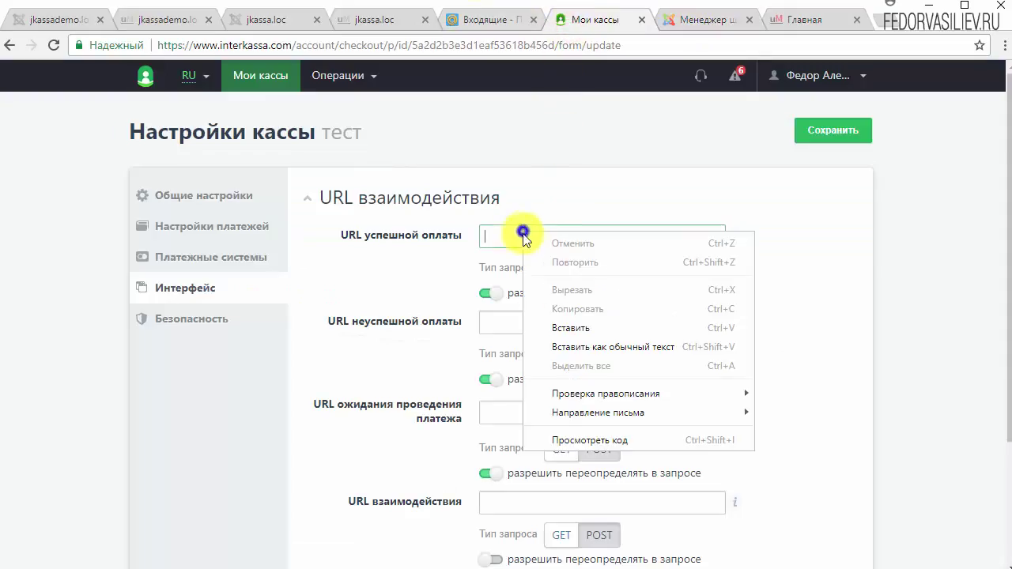
{"action": "left_click", "coordinate": [559, 327]}
{"action": "right_click", "coordinate": [514, 315]}
{"action": "left_click", "coordinate": [558, 412]}
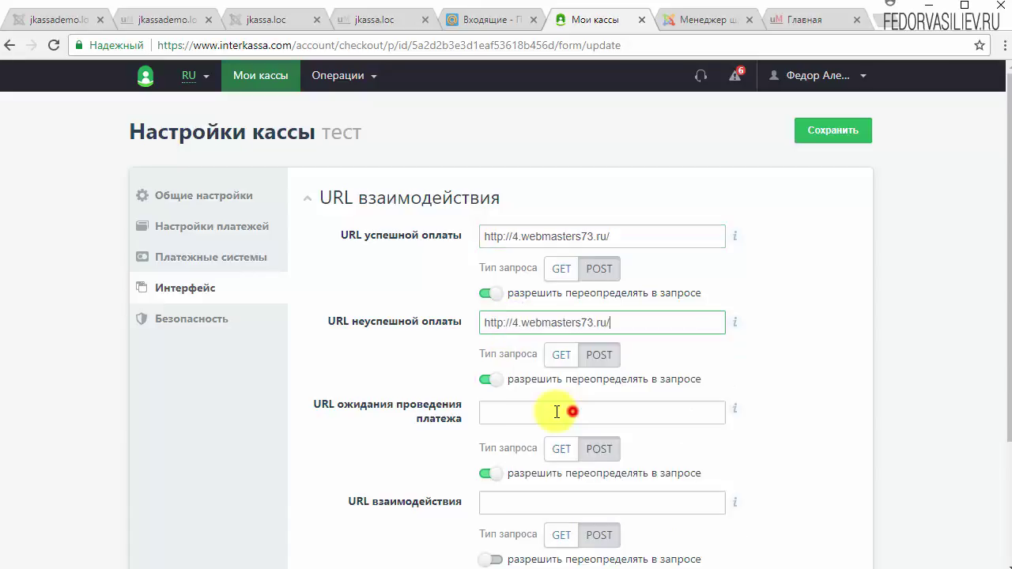
{"action": "right_click", "coordinate": [542, 411]}
{"action": "left_click", "coordinate": [591, 506]}
{"action": "scroll", "coordinate": [644, 410], "scroll_direction": "down", "scroll_amount": 2}
{"action": "left_click", "coordinate": [572, 342]}
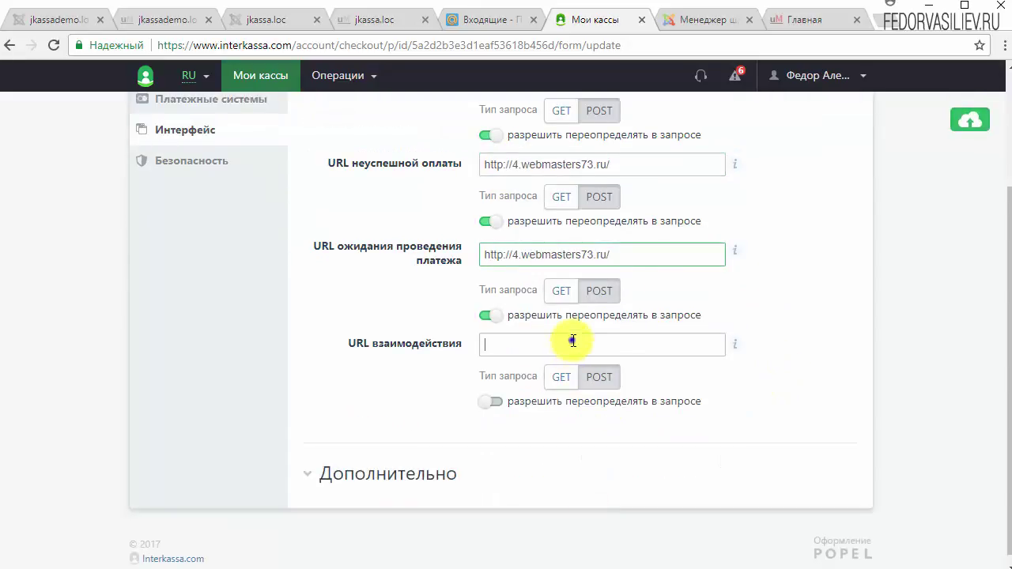
{"action": "right_click", "coordinate": [572, 340]}
{"action": "left_click", "coordinate": [572, 449]}
{"action": "scroll", "coordinate": [612, 264], "scroll_direction": "up", "scroll_amount": 2}
{"action": "left_click_drag", "start_coordinate": [634, 238], "coordinate": [469, 241]}
{"action": "left_click", "coordinate": [643, 237]}
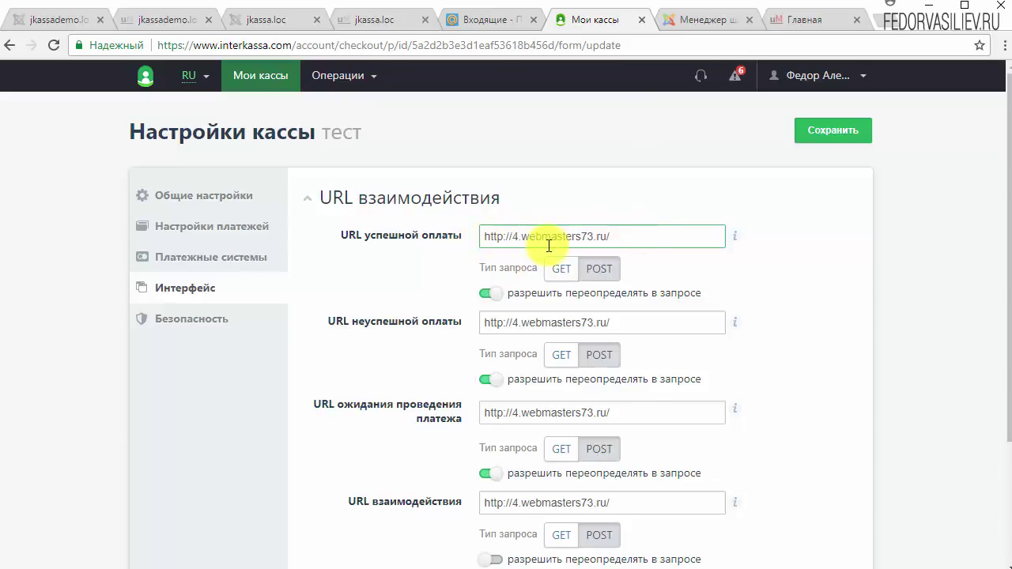
- Choose POST as the request type for the success, failure, pending payment and interaction URLs
{"action": "scroll", "coordinate": [601, 192], "scroll_direction": "down", "scroll_amount": 1}
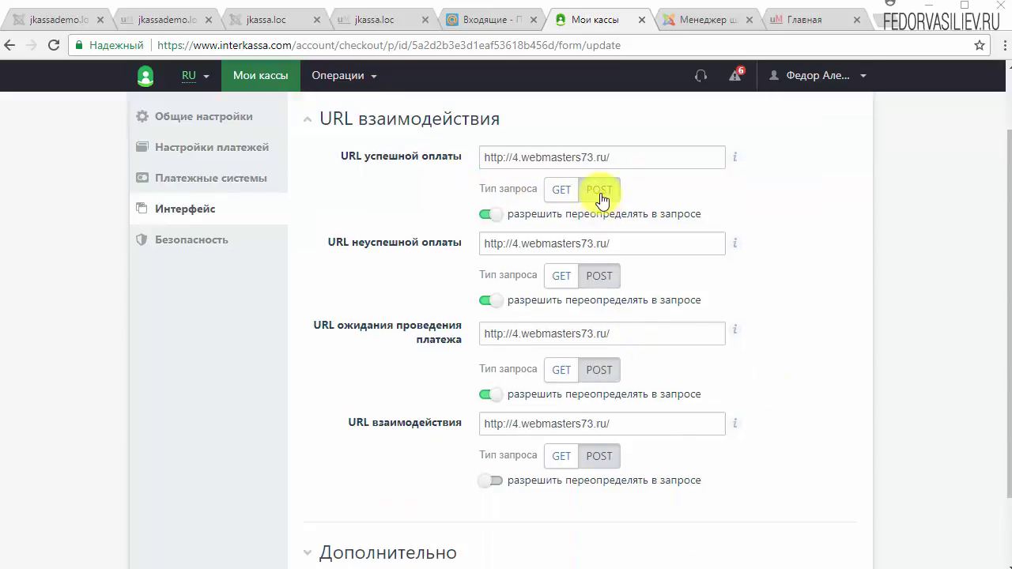
{"action": "left_click", "coordinate": [599, 190]}
{"action": "left_click", "coordinate": [610, 275]}
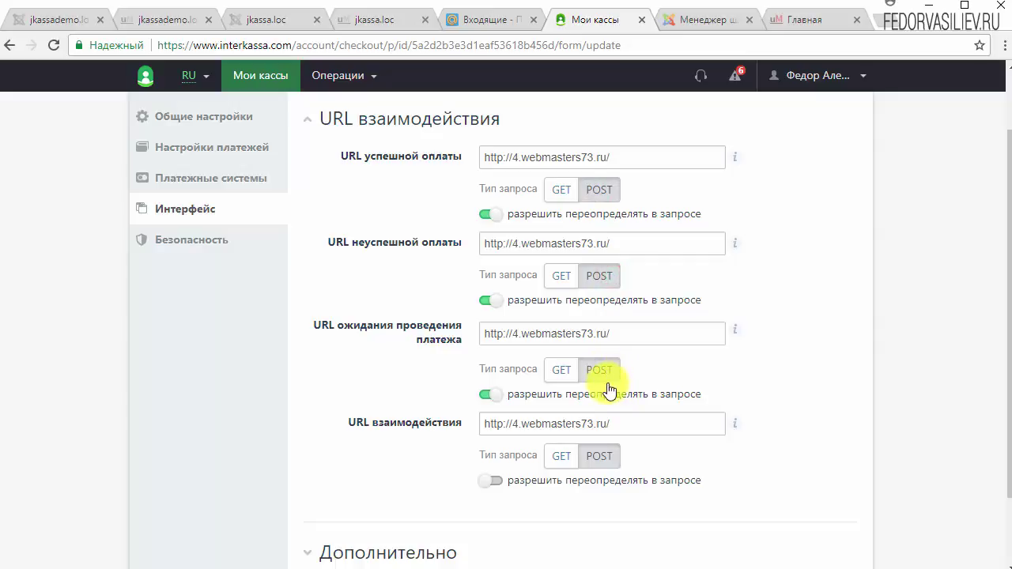
{"action": "left_click", "coordinate": [601, 372]}
{"action": "left_click", "coordinate": [607, 456]}
- Enable разрешить переопределять в запросе for the URL взаимодействия and save the checkout settings
{"action": "left_click", "coordinate": [491, 213]}
{"action": "left_click", "coordinate": [495, 481]}
{"action": "scroll", "coordinate": [654, 328], "scroll_direction": "up", "scroll_amount": 1}
{"action": "left_click", "coordinate": [815, 133]}
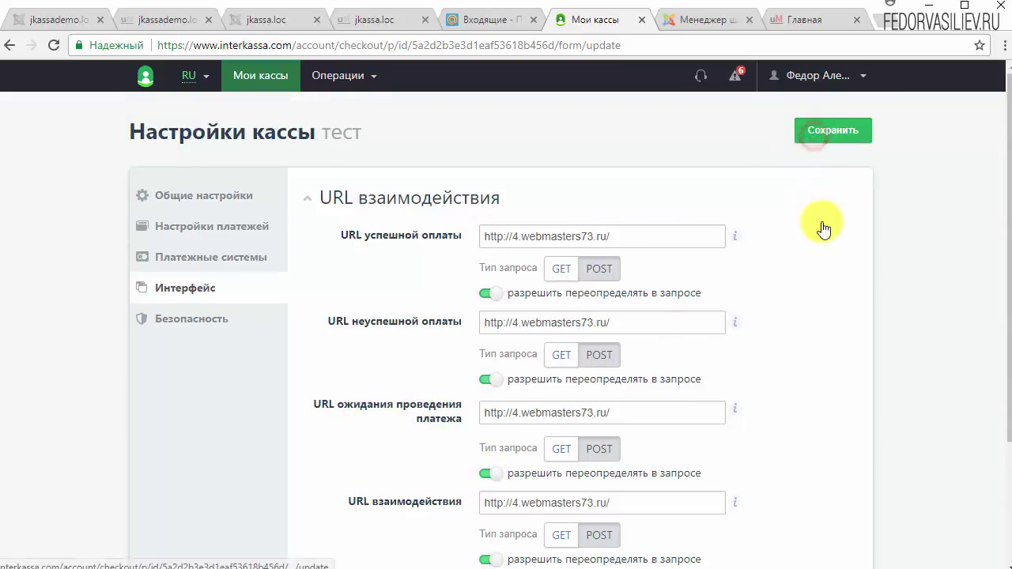
- Open the checkout's Безопасность settings and examine the Секретный ключ and Тестовый ключ, highlighting the test key
{"action": "scroll", "coordinate": [226, 369], "scroll_direction": "down", "scroll_amount": 1}
{"action": "left_click", "coordinate": [196, 271]}
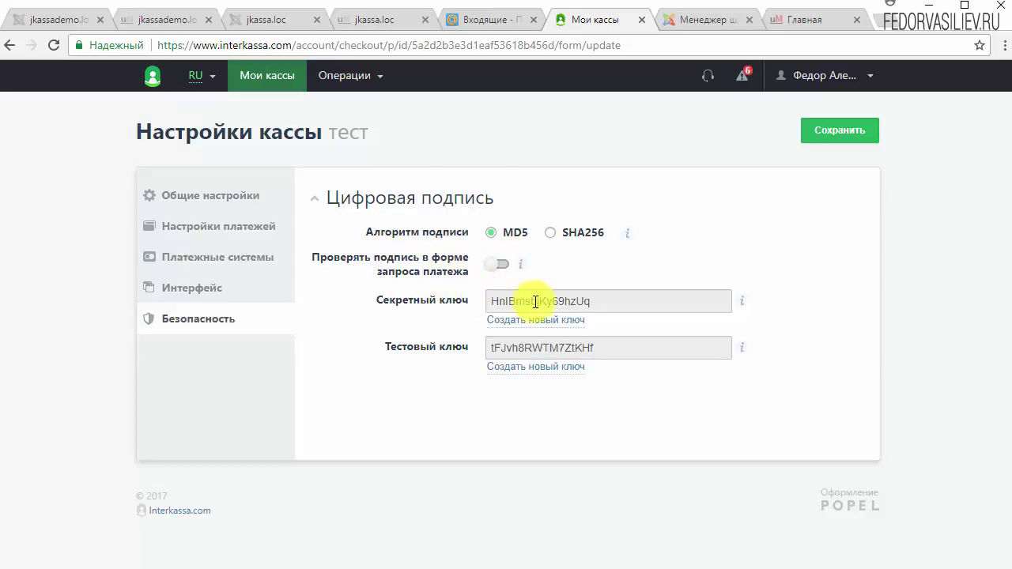
{"action": "double_click", "coordinate": [599, 300]}
{"action": "left_click", "coordinate": [599, 348]}
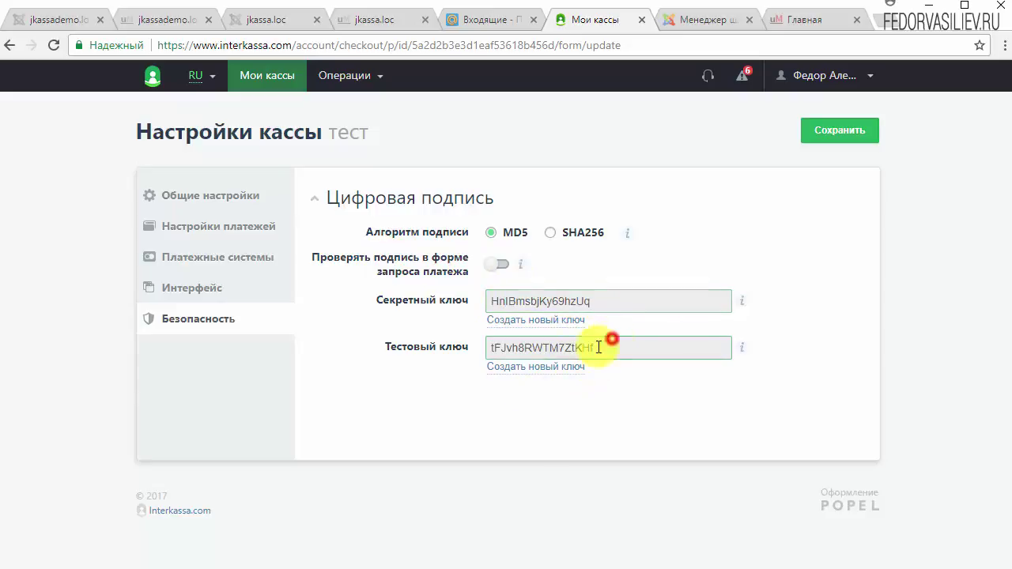
{"action": "left_click_drag", "start_coordinate": [605, 345], "coordinate": [472, 361]}
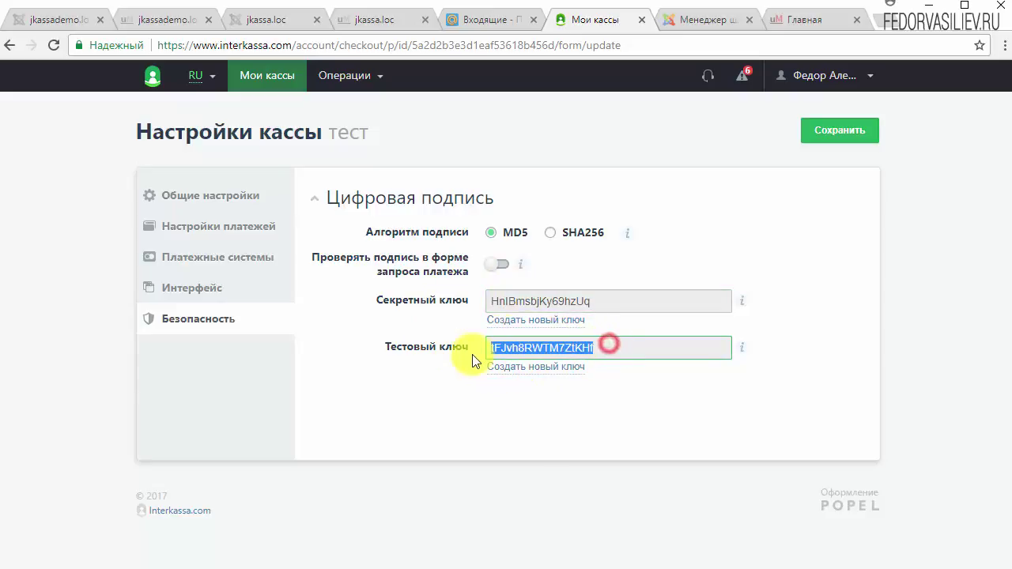
{"action": "left_click", "coordinate": [555, 390]}
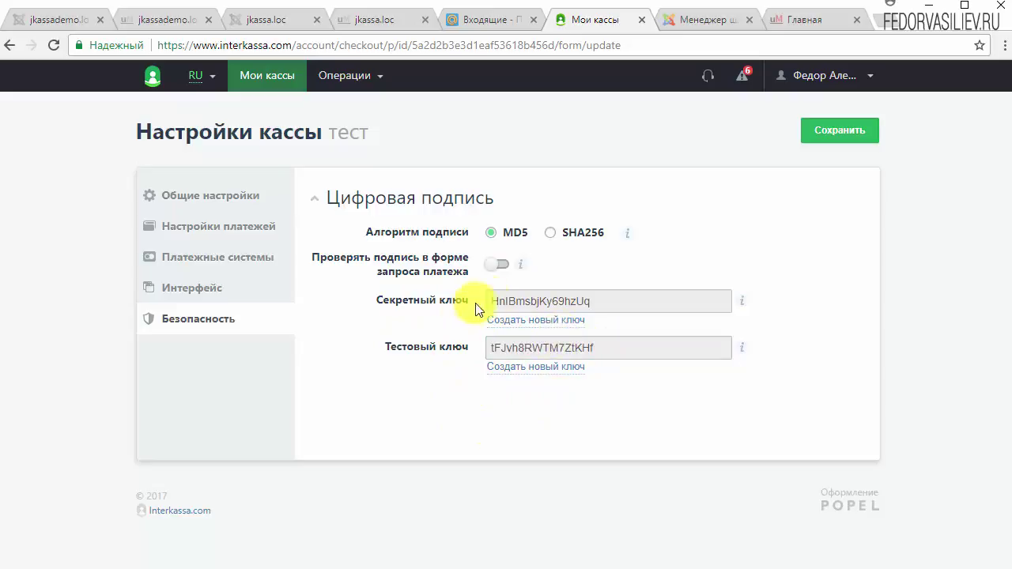
- Highlight the Секретный ключ in the digital signature settings for review and save the checkout settings
{"action": "left_click_drag", "start_coordinate": [611, 303], "coordinate": [480, 308]}
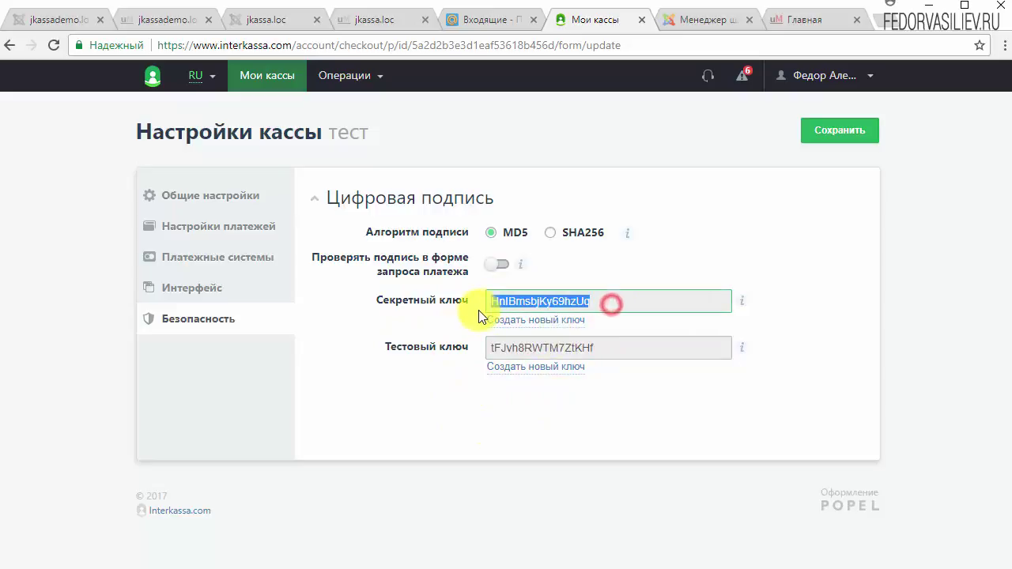
{"action": "left_click", "coordinate": [582, 305]}
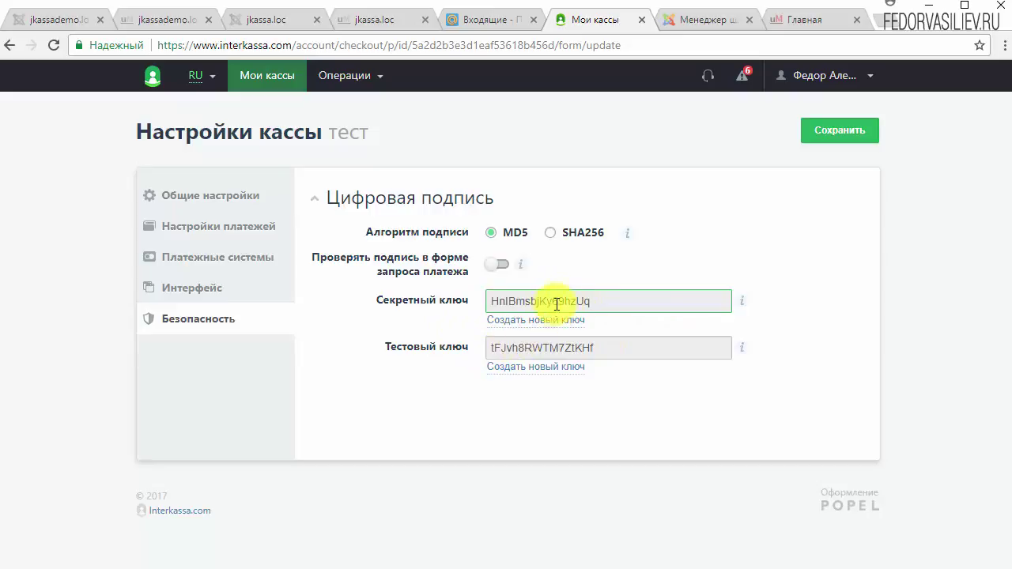
{"action": "left_click_drag", "start_coordinate": [634, 290], "coordinate": [479, 296]}
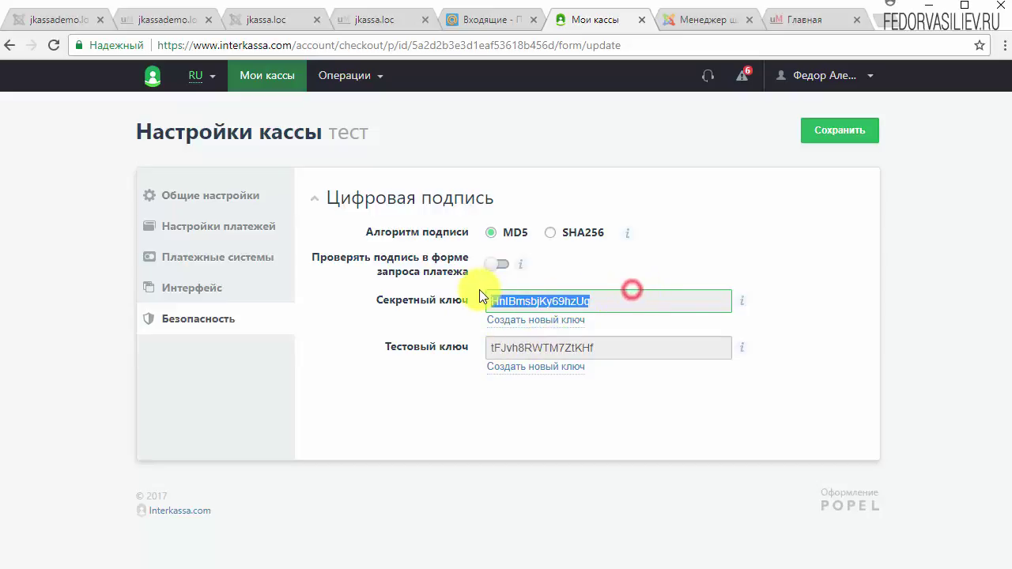
{"action": "left_click", "coordinate": [688, 264]}
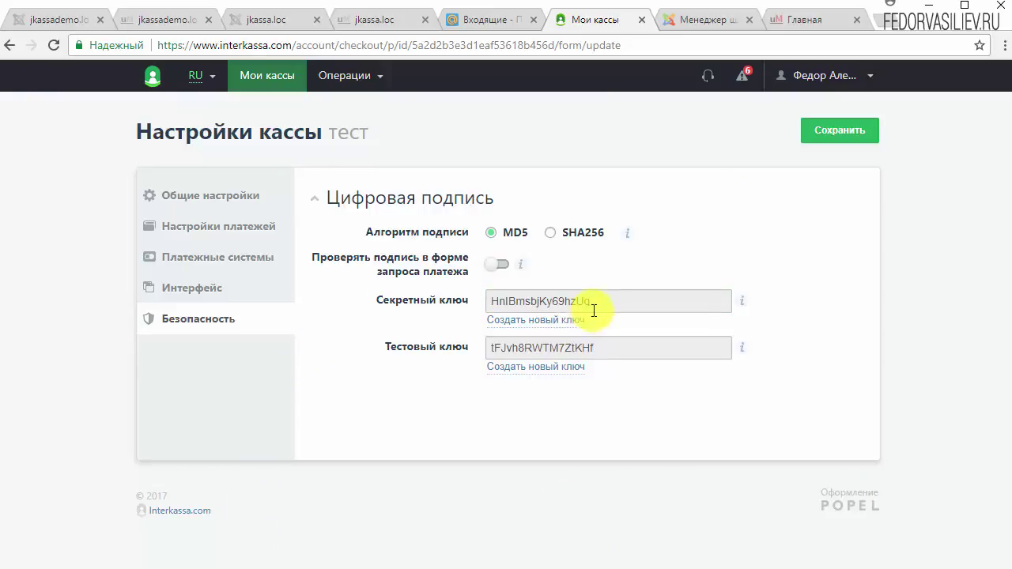
{"action": "left_click_drag", "start_coordinate": [594, 308], "coordinate": [450, 300]}
{"action": "left_click", "coordinate": [633, 271]}
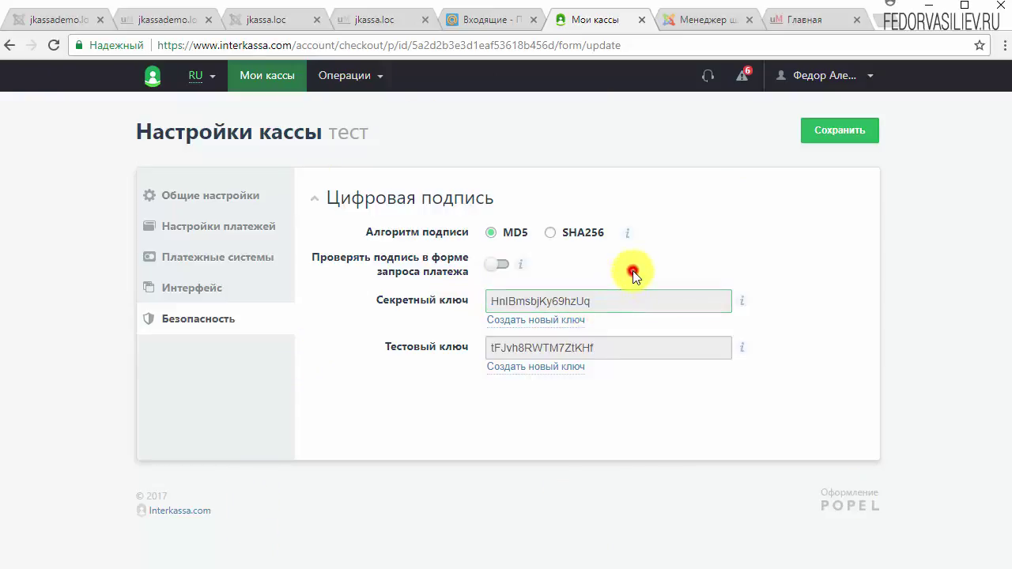
{"action": "left_click", "coordinate": [825, 137]}
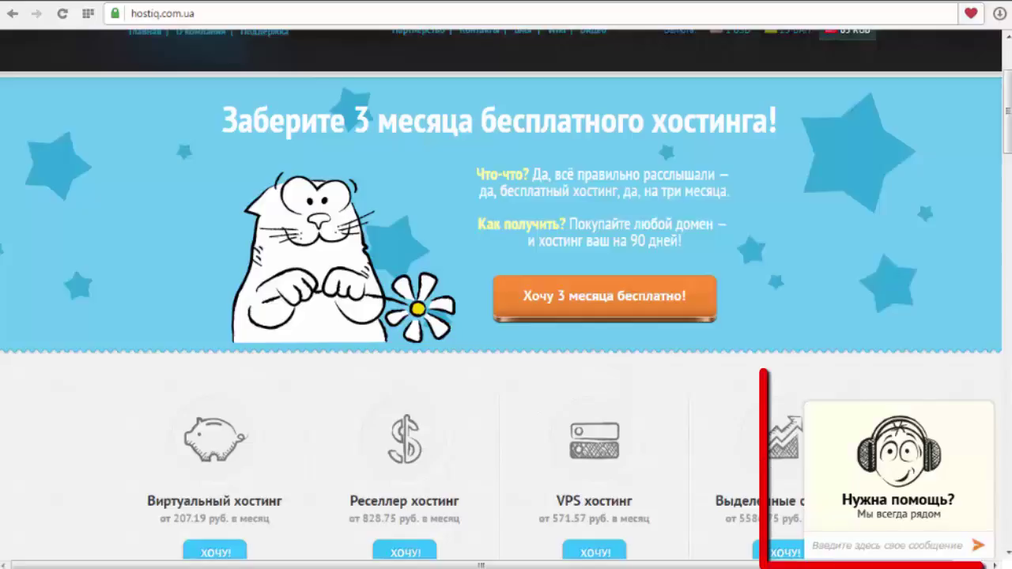
- On the hostiq.com.ua hosting site, open the support chat form, look it over and minimize it
{"action": "left_click", "coordinate": [892, 501]}
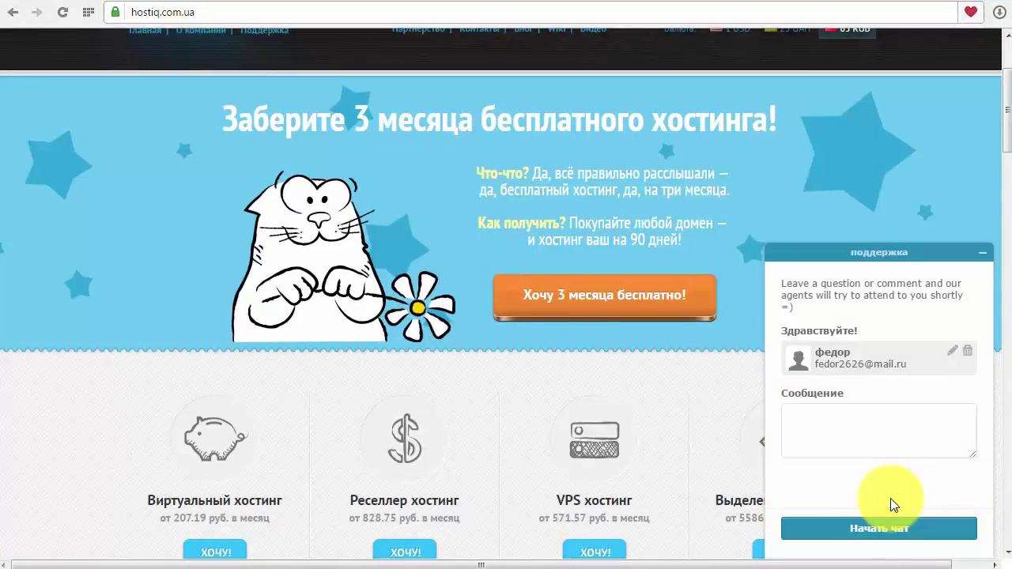
{"action": "left_click", "coordinate": [982, 253]}
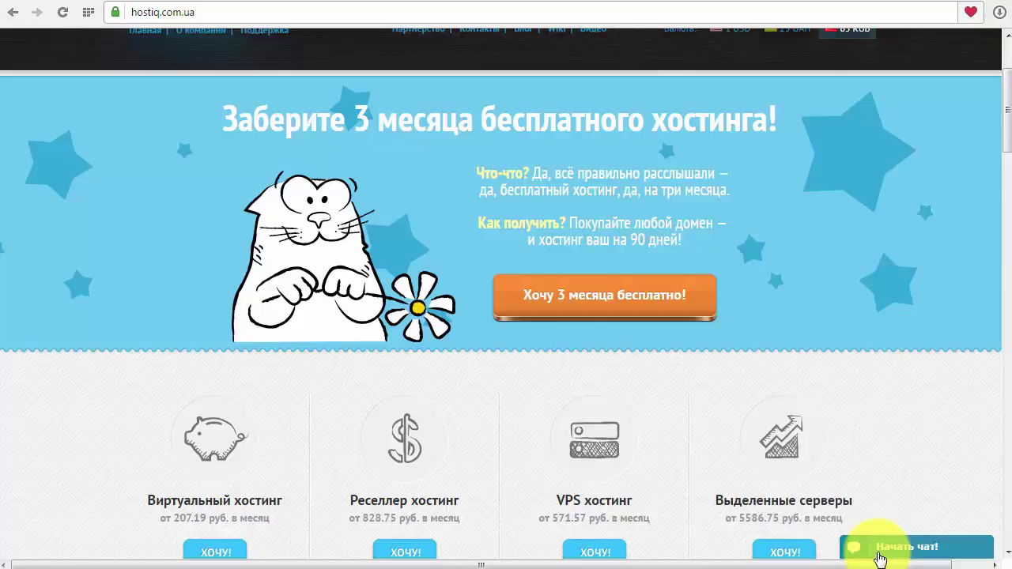
{"action": "left_click", "coordinate": [880, 559]}
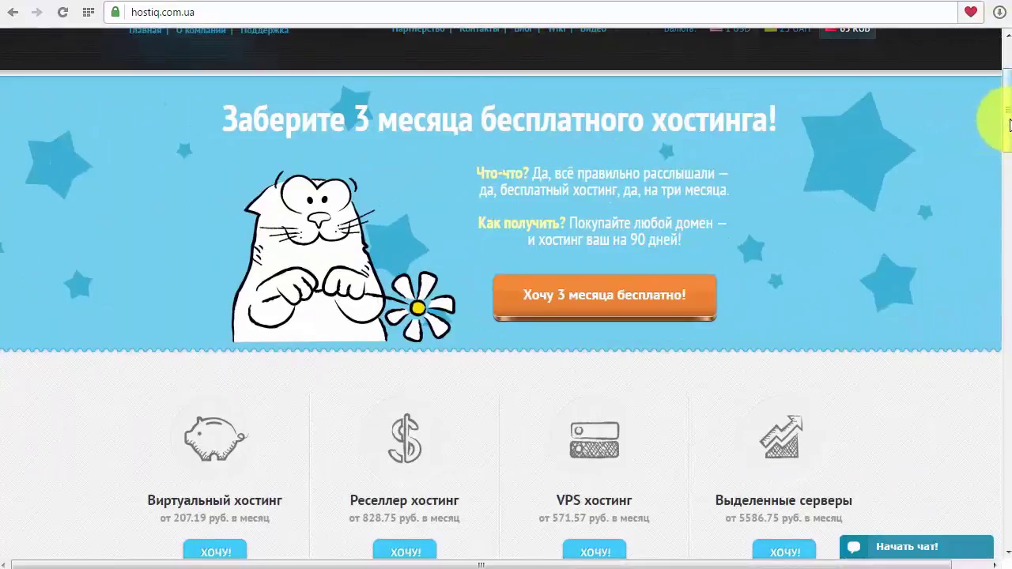
{"action": "mouse_move", "coordinate": [1008, 127]}
{"action": "left_mouse_down"}
{"action": "mouse_move", "coordinate": [1009, 162]}
{"action": "mouse_move", "coordinate": [1010, 124]}
{"action": "left_mouse_up"}
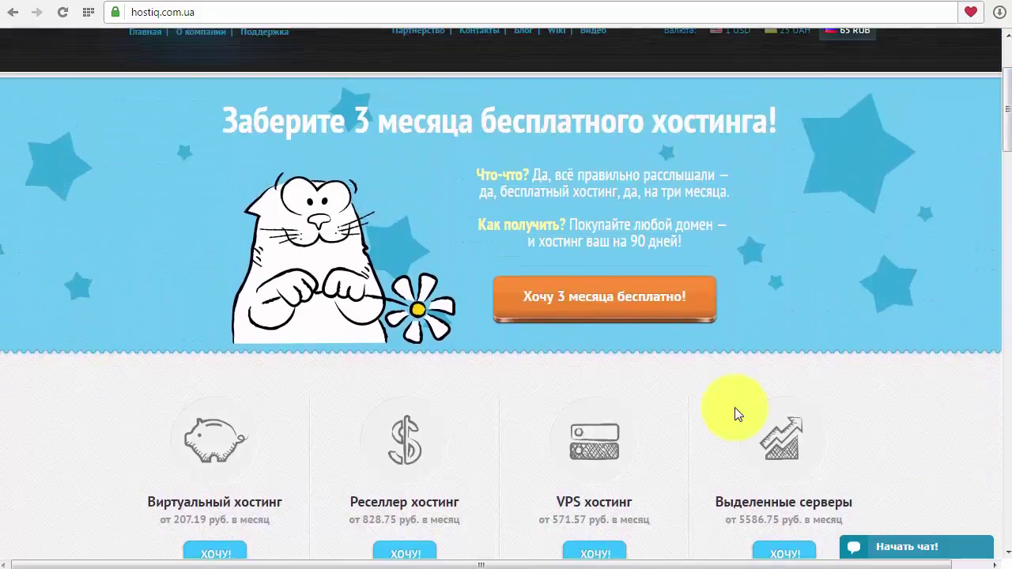